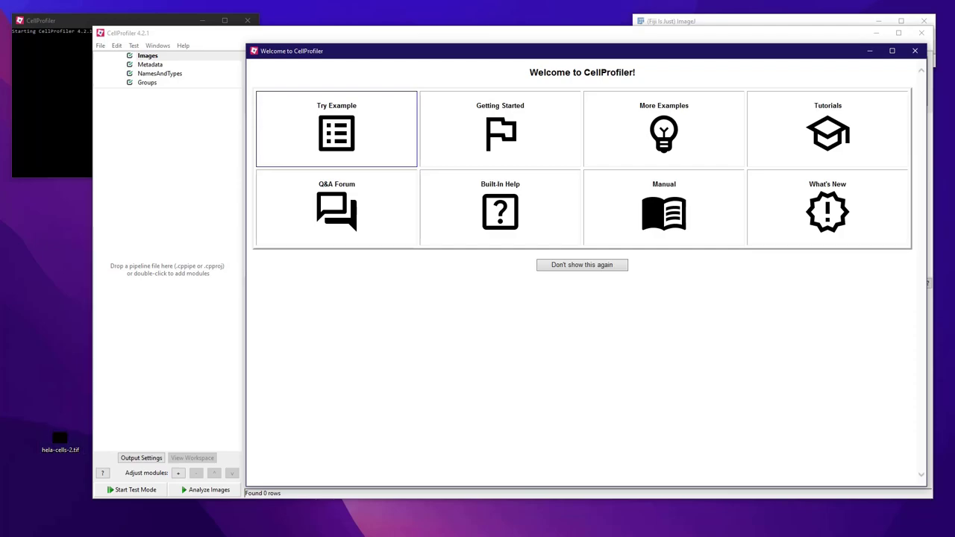
# Switch to Fiji and open the HeLa cells image to view its fluorescence channels, and close the image window.
pyautogui.moveTo(60, 440); pyautogui.dragTo(742, 27)
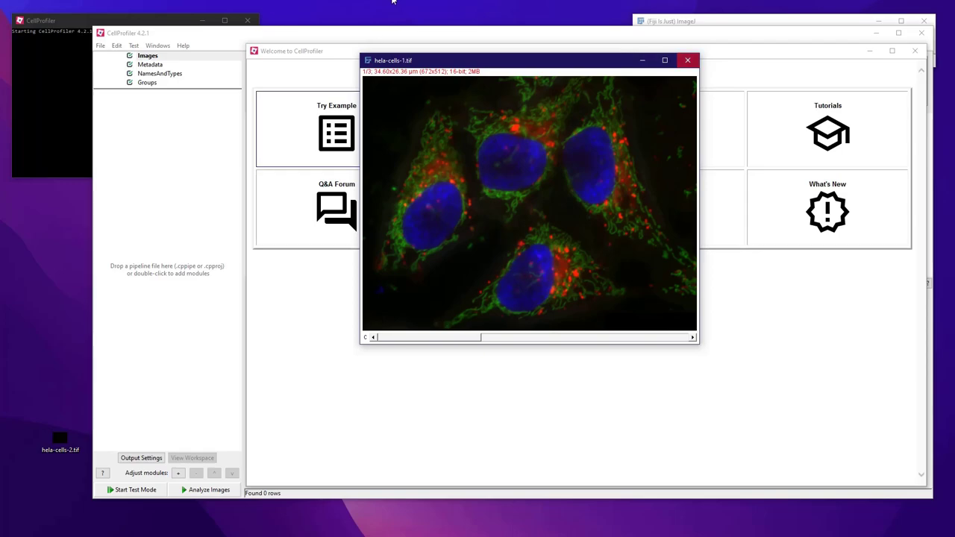
pyautogui.click(687, 60)
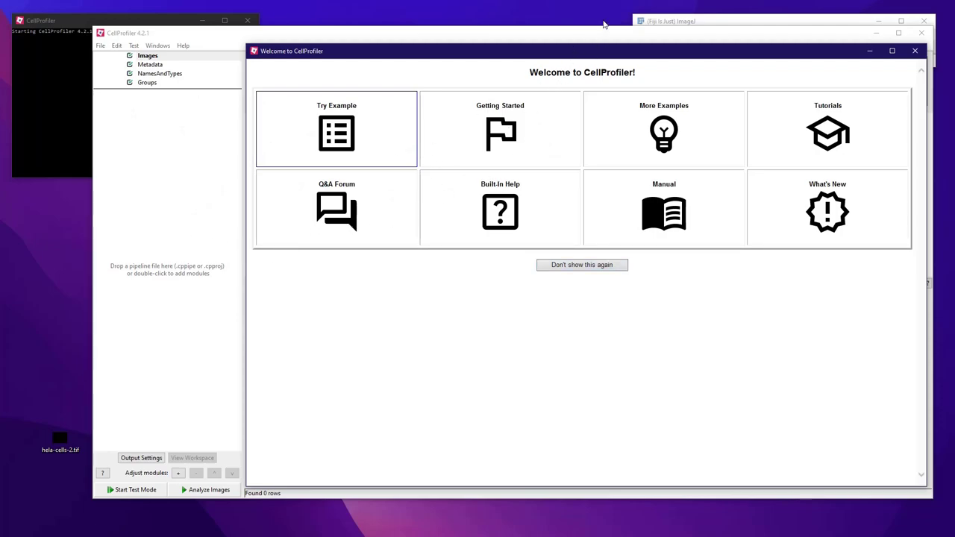
# Dismiss the CellProfiler welcome window and add hela-cells-2.tif from the desktop to the Images module's file list.
pyautogui.click(915, 51)
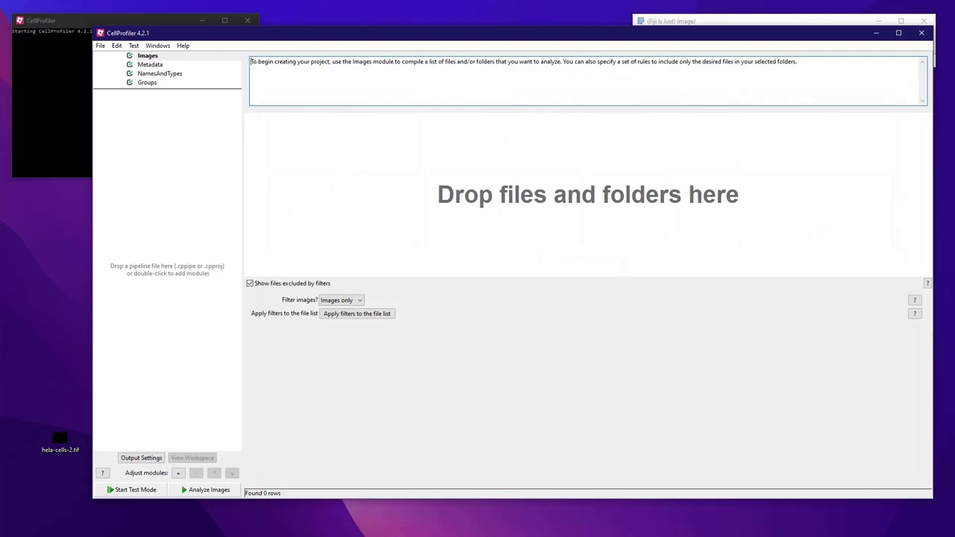
pyautogui.moveTo(59, 439); pyautogui.dragTo(437, 173)
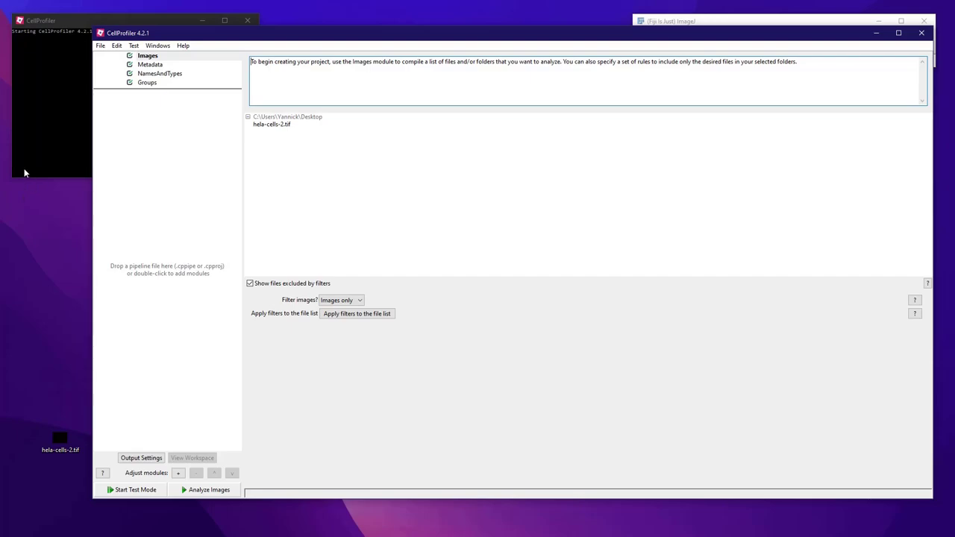
# Open a preview of hela-cells-2.tif and set its contrast normalization mode to Normalized.
pyautogui.click(272, 124)
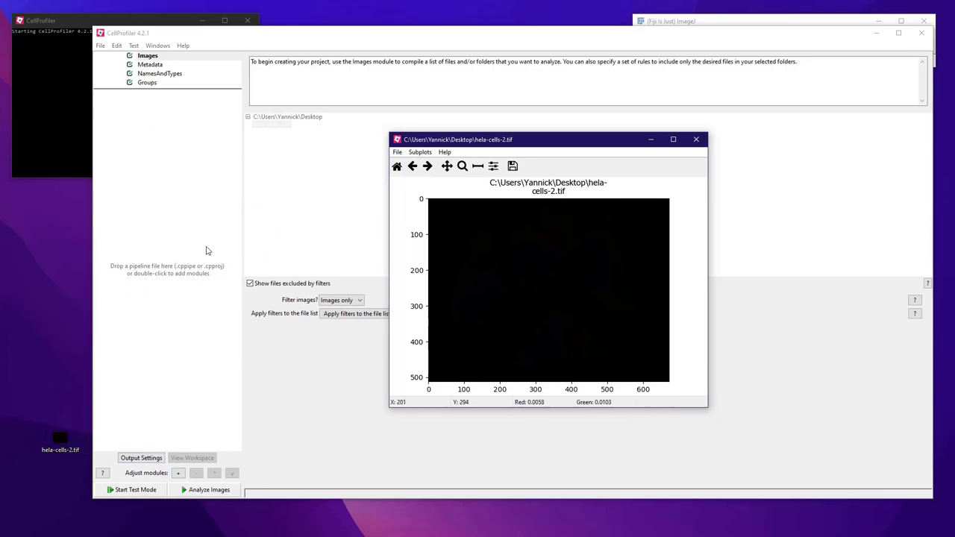
pyautogui.press('p')
pyautogui.rightClick(492, 248)
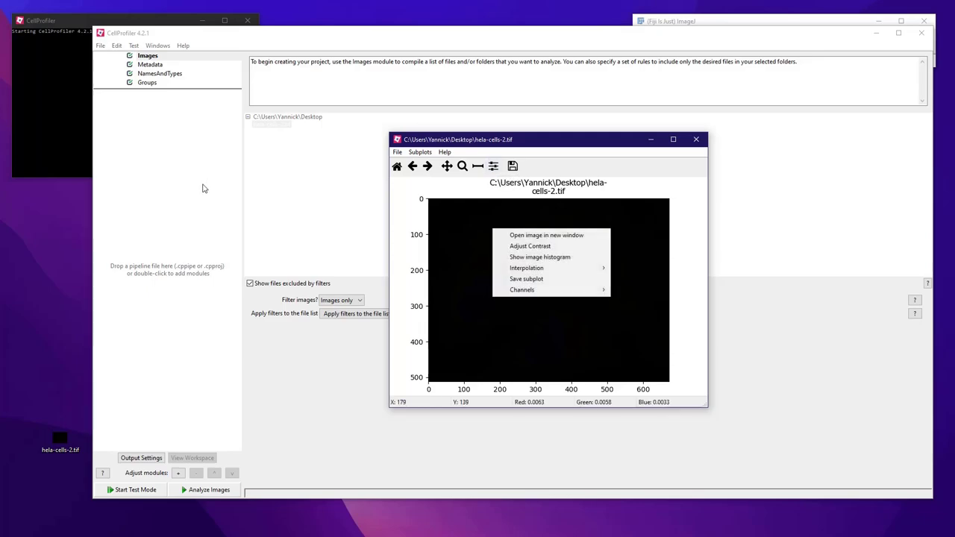
pyautogui.press('Down')
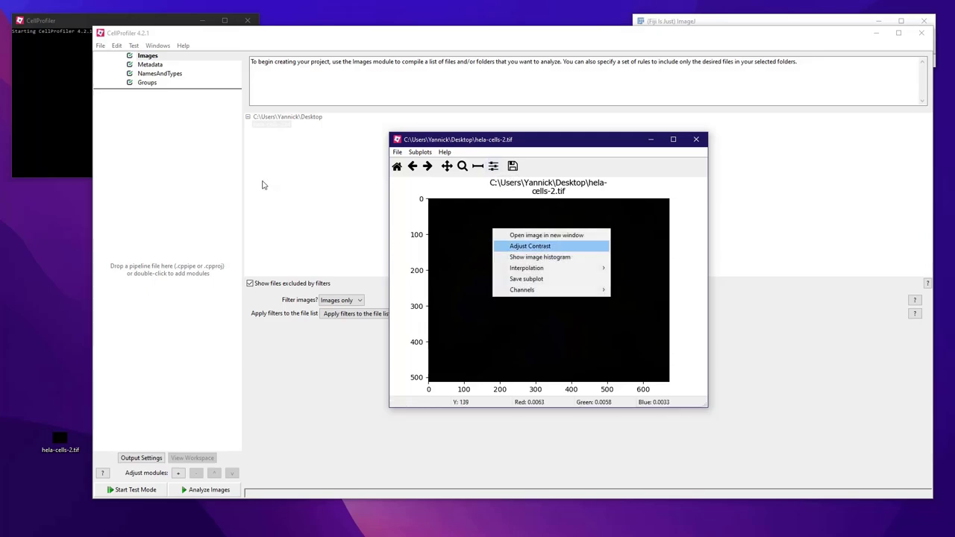
pyautogui.press('Return')
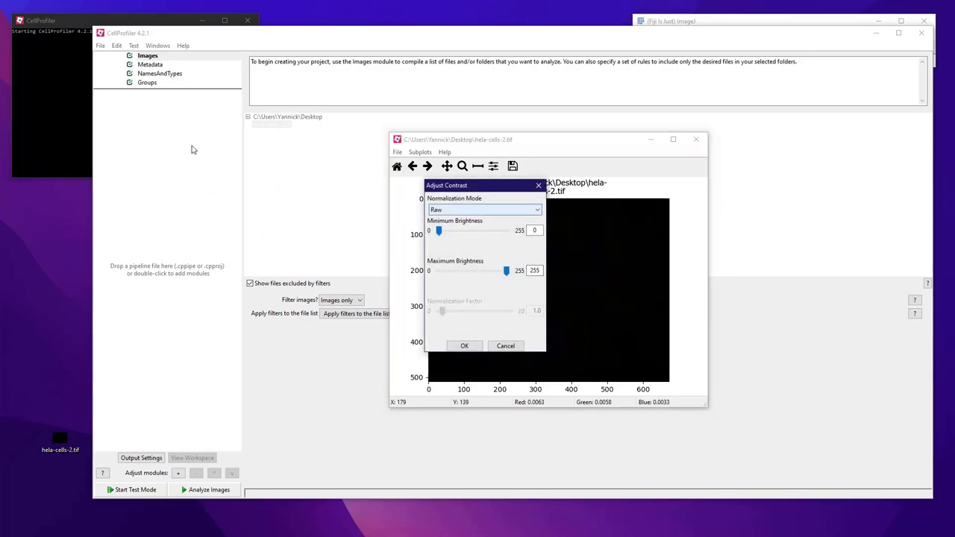
pyautogui.hotkey('alt', 'Down')
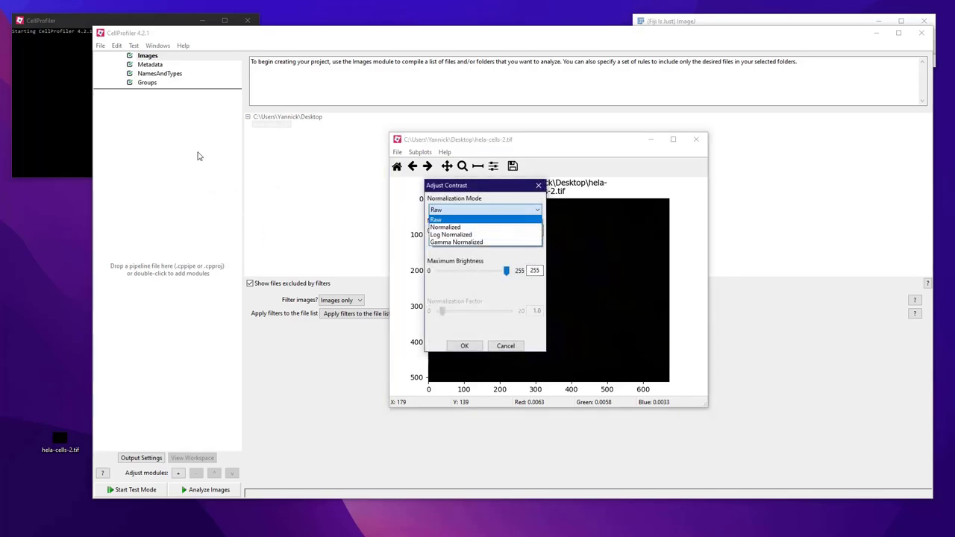
pyautogui.press('Down')
pyautogui.press('Return')
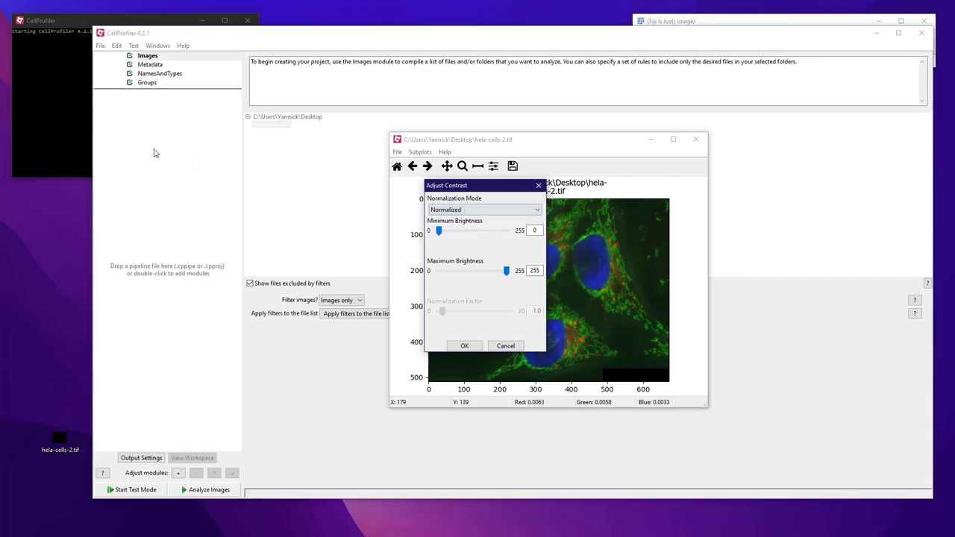
pyautogui.press('Return')
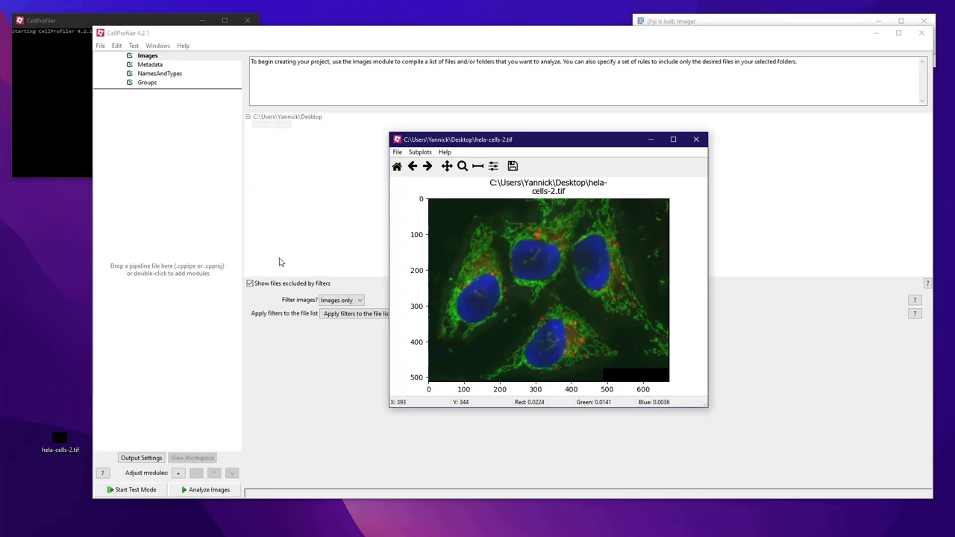
# Zoom in on the area around the leftmost nucleus and measure the length across the red spot at its upper edge.
pyautogui.press('o')
pyautogui.moveTo(490, 275); pyautogui.dragTo(516, 301)
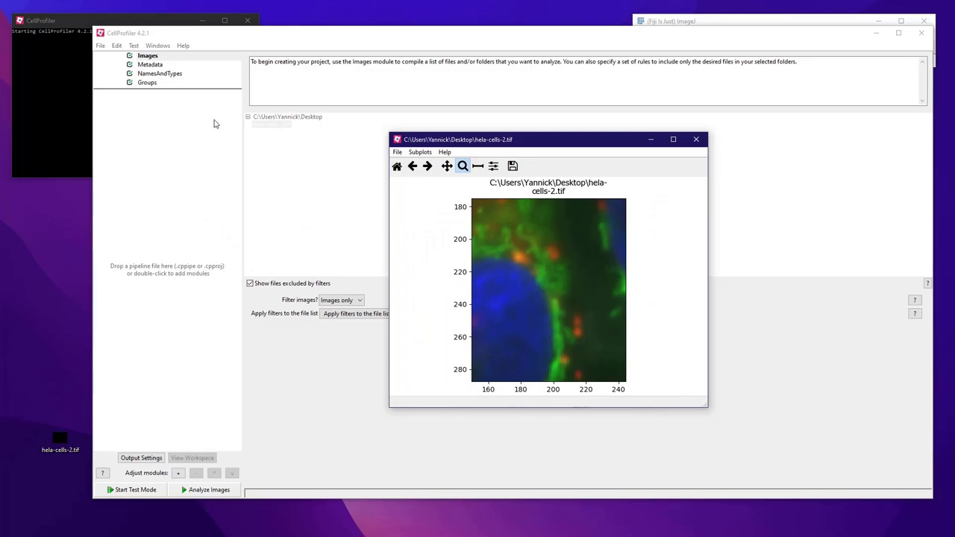
pyautogui.click(477, 166)
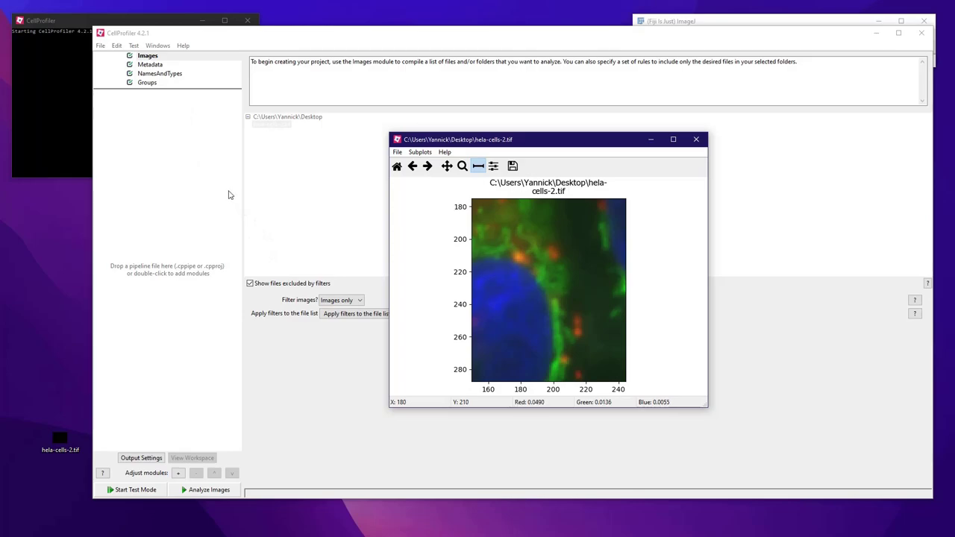
pyautogui.moveTo(513, 253); pyautogui.dragTo(533, 265)
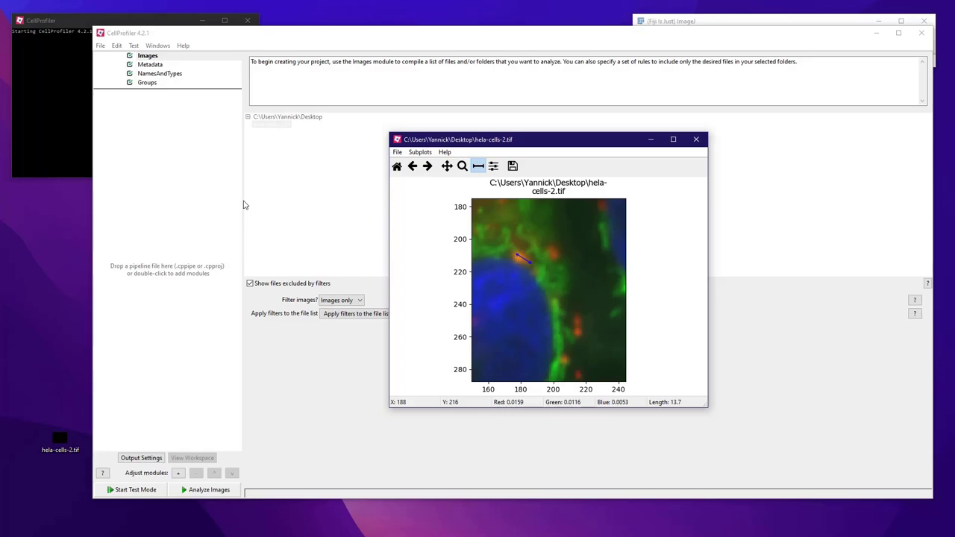
pyautogui.moveTo(533, 265); pyautogui.dragTo(534, 267)
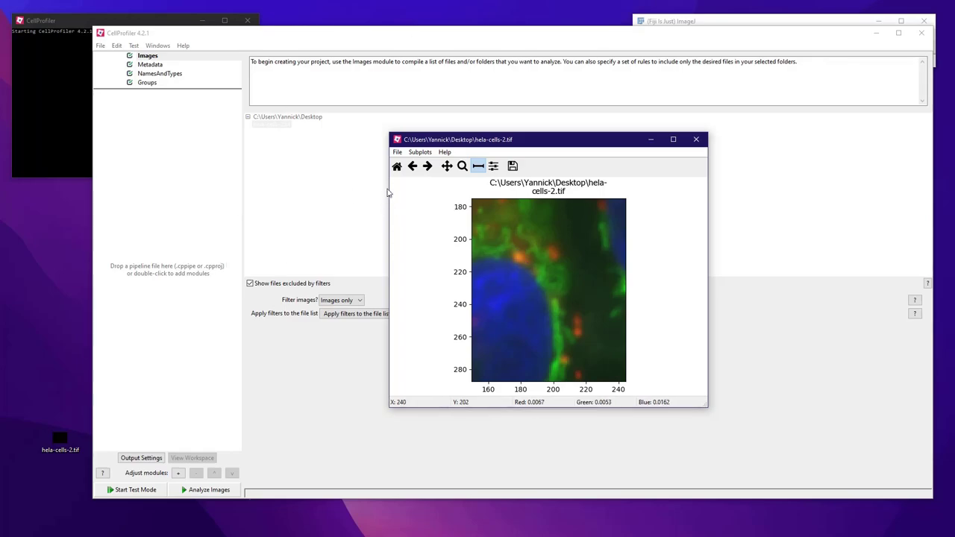
# Enable metadata extraction in the Metadata module and set the extraction method to Extract from image file headers.
pyautogui.click(409, 79)
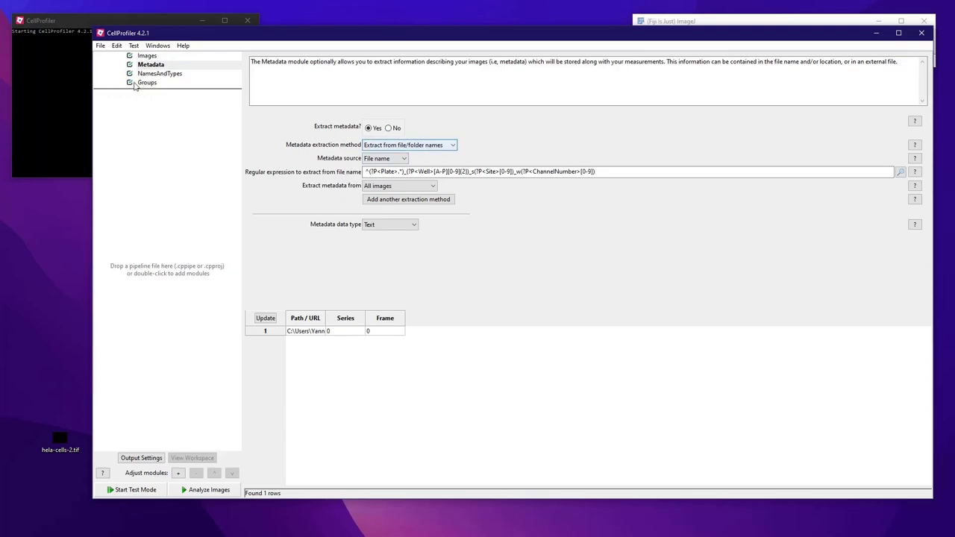
pyautogui.hotkey('alt', 'Down')
pyautogui.press('Down')
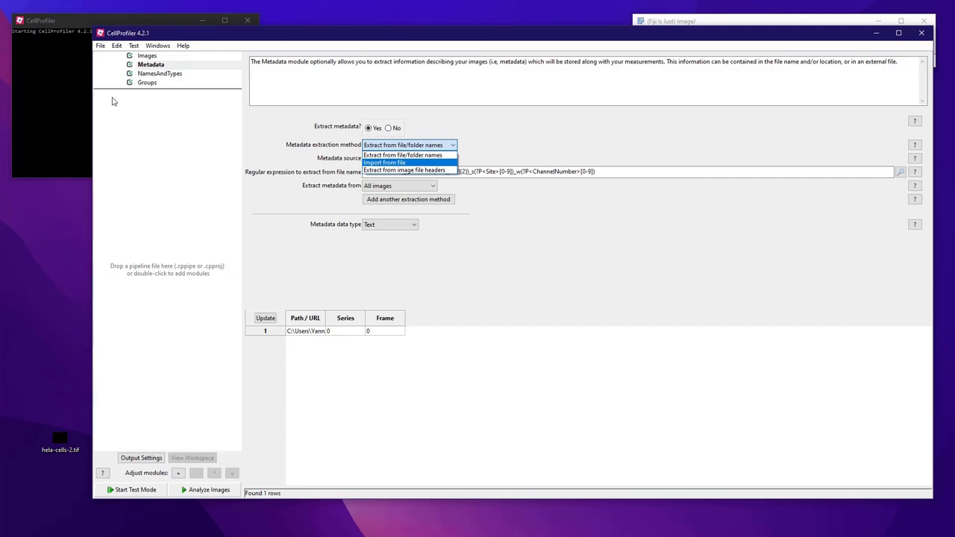
pyautogui.press('Down')
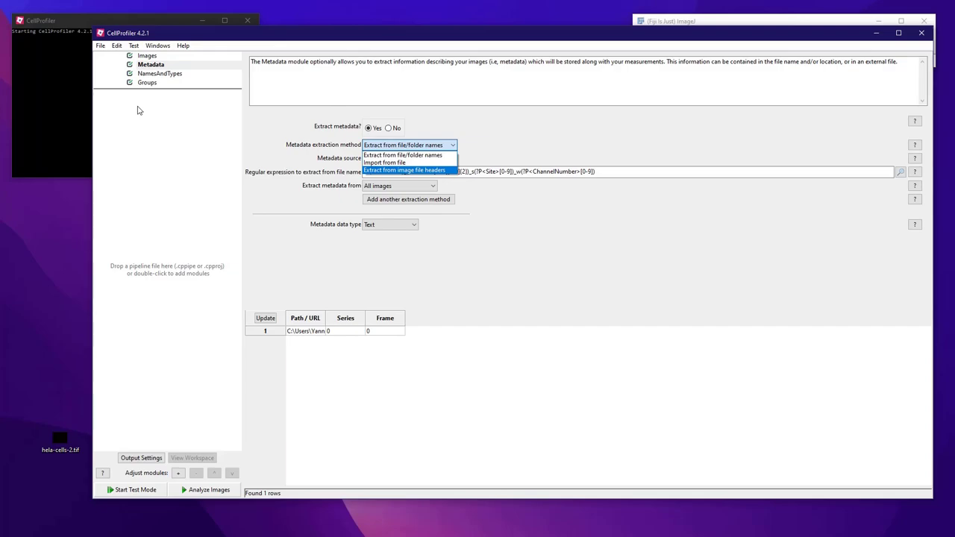
pyautogui.press('Return')
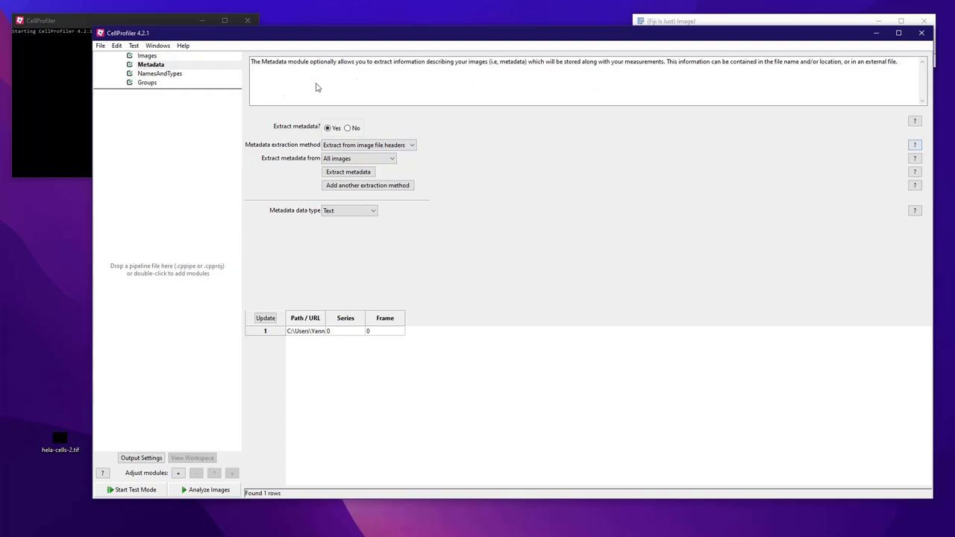
# Read the help text on the metadata extraction method and close it.
pyautogui.press('space')
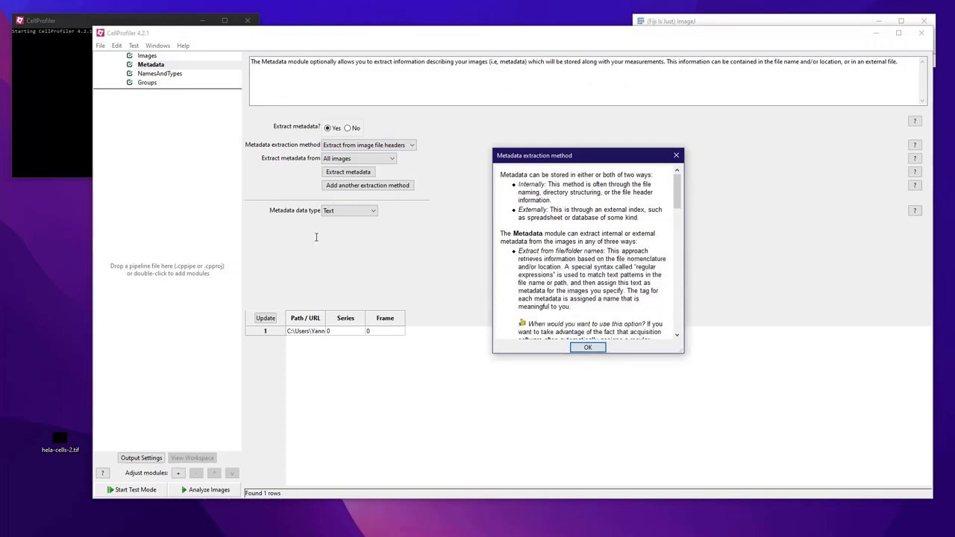
pyautogui.moveTo(677, 191)
pyautogui.mouseDown()
pyautogui.moveTo(676, 277)
pyautogui.moveTo(676, 199)
pyautogui.mouseUp()
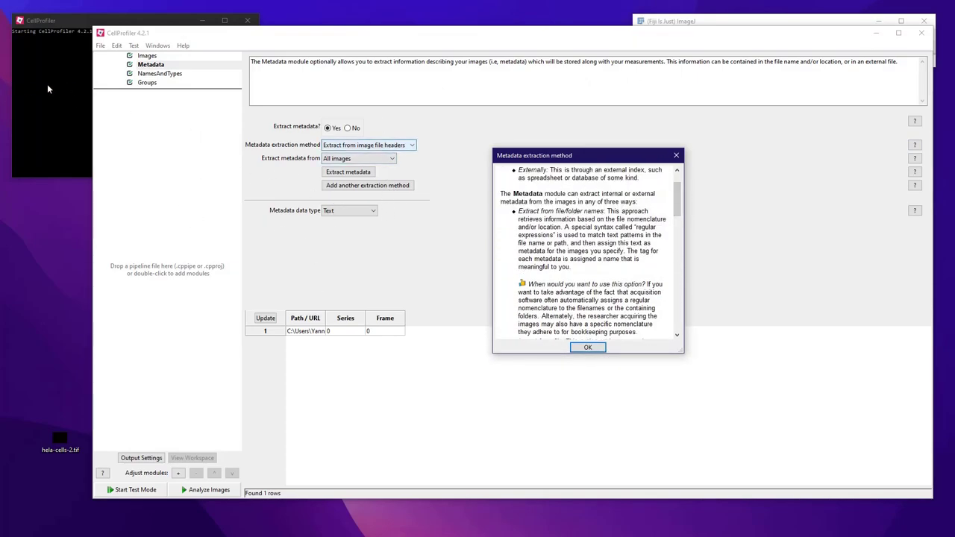
pyautogui.click(676, 155)
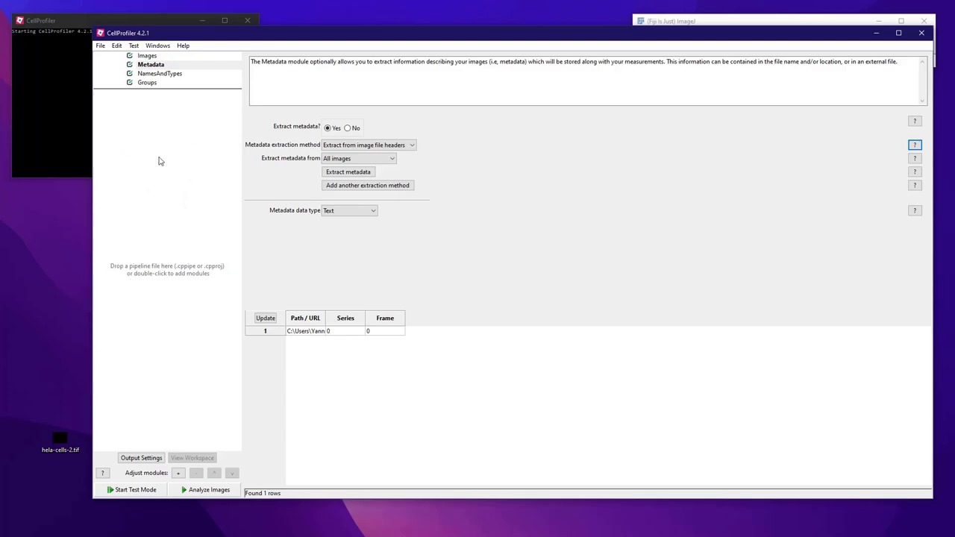
# Extract the metadata from the image file headers and update the metadata table.
pyautogui.click(62, 109)
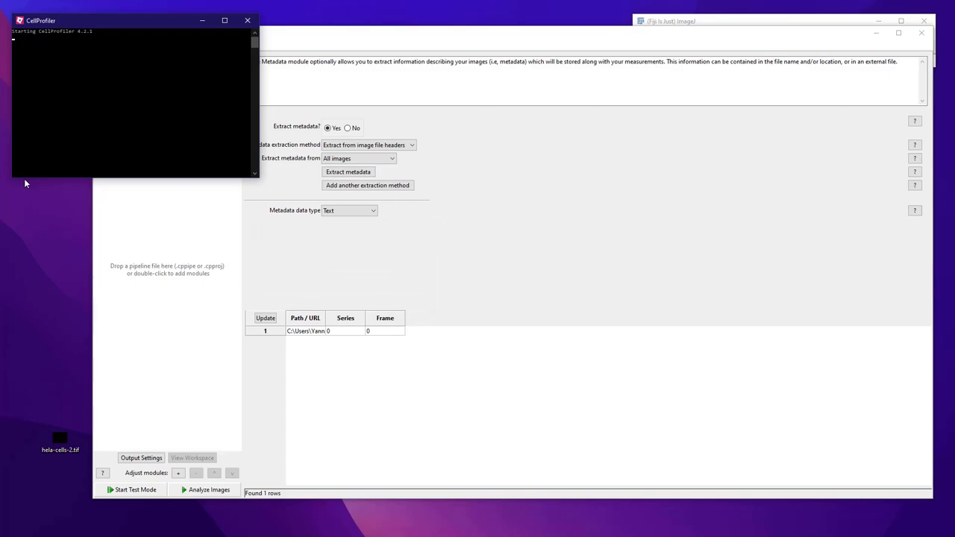
pyautogui.click(157, 178)
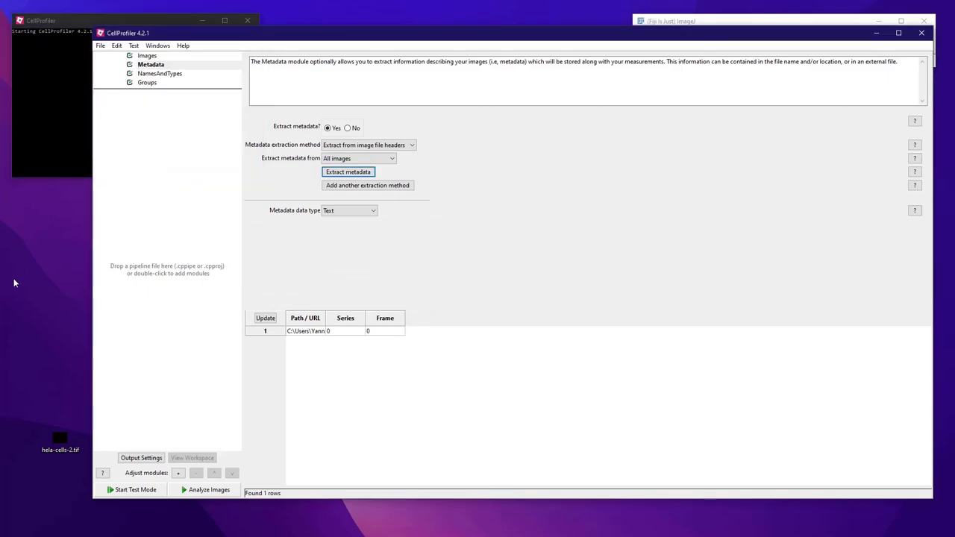
pyautogui.click(265, 318)
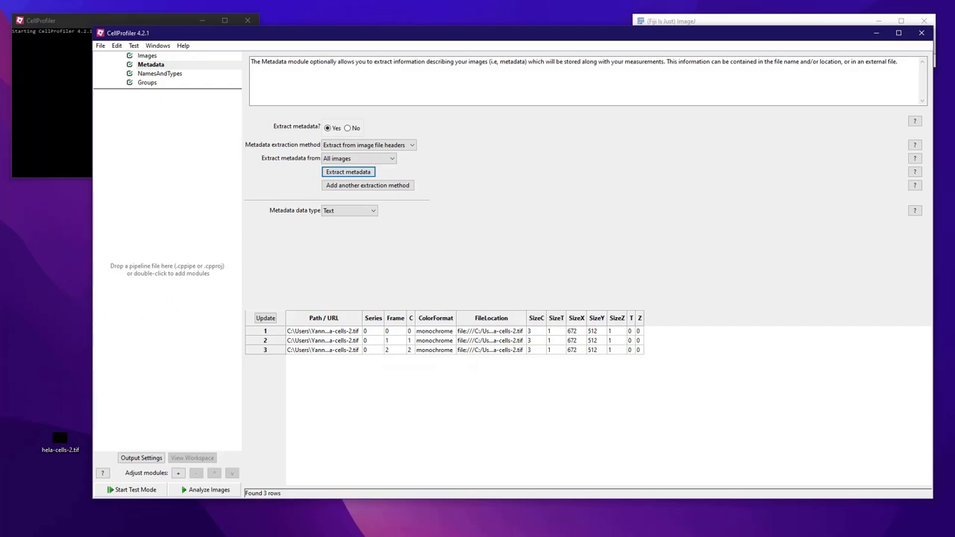
# Configure the NamesAndTypes module to assign names to Images matching rules, checking the extracted channel metadata beforehand.
pyautogui.click(159, 73)
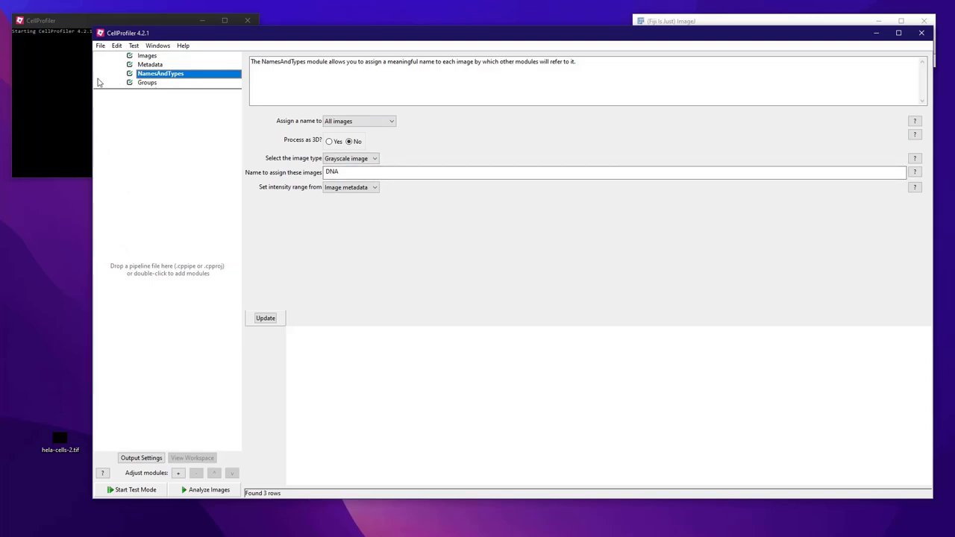
pyautogui.click(359, 121)
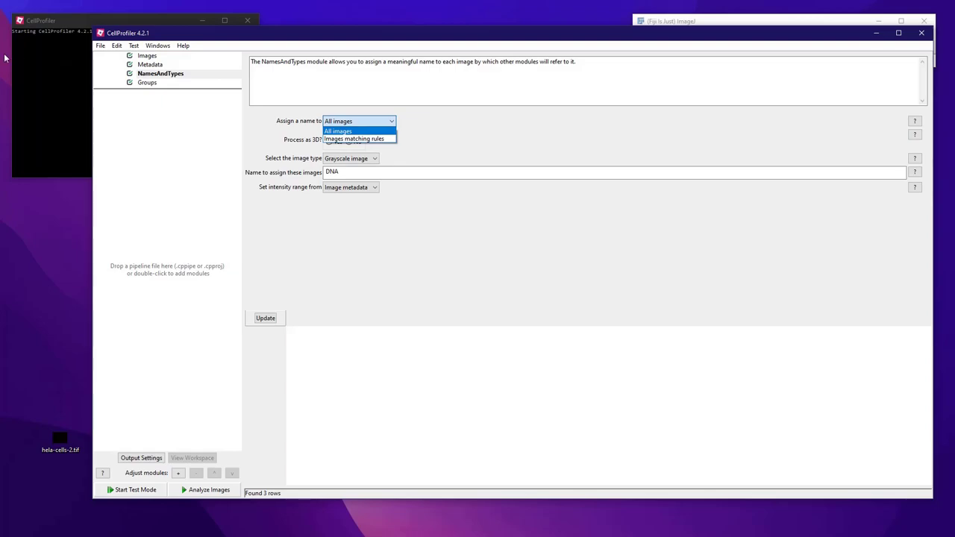
pyautogui.press('Down')
pyautogui.click(170, 72)
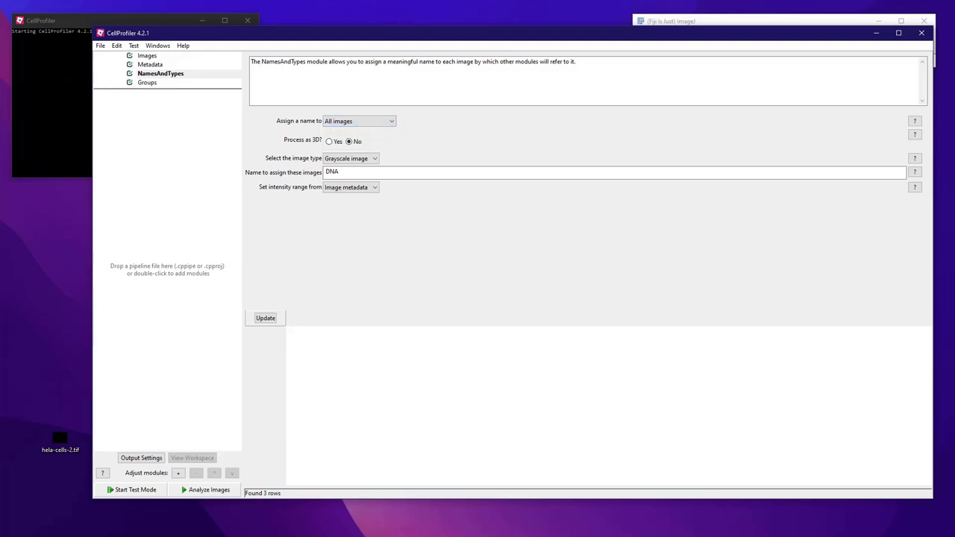
pyautogui.click(150, 64)
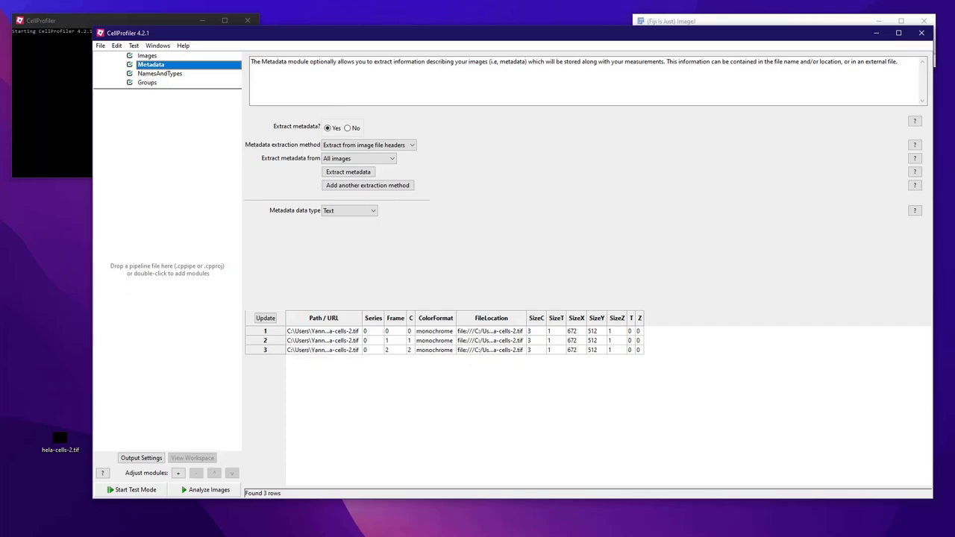
pyautogui.click(160, 73)
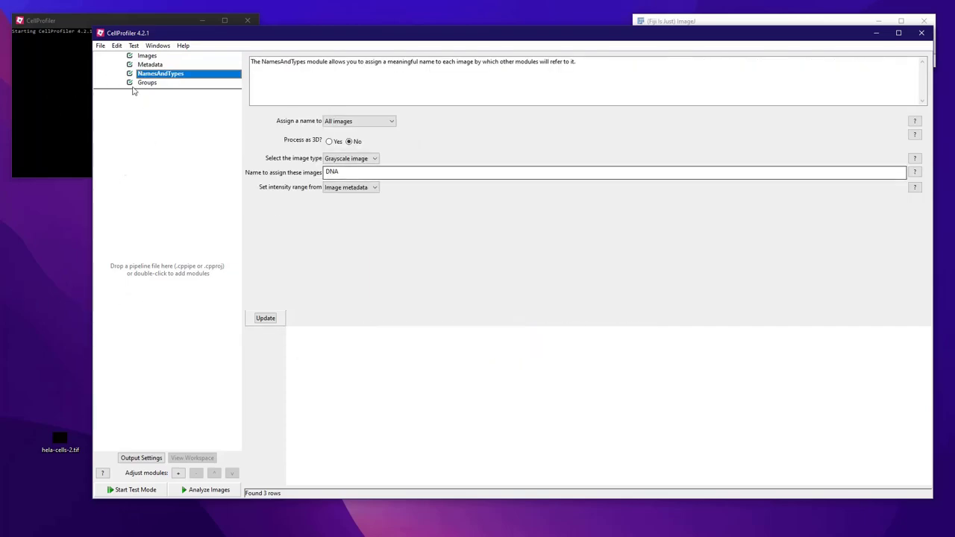
pyautogui.press('Down')
pyautogui.press('Return')
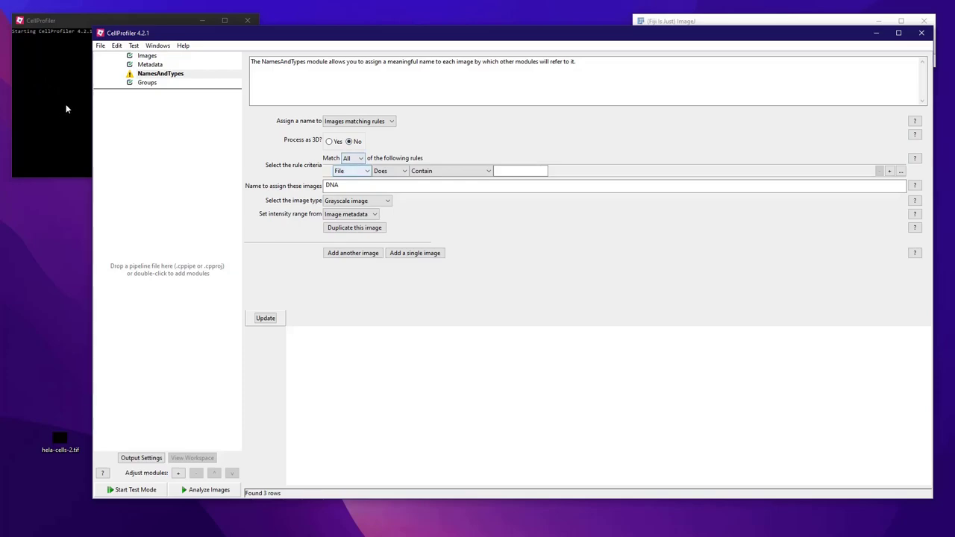
# Set the first image's rule criteria to Metadata Does Have C matching 0.
pyautogui.click(351, 171)
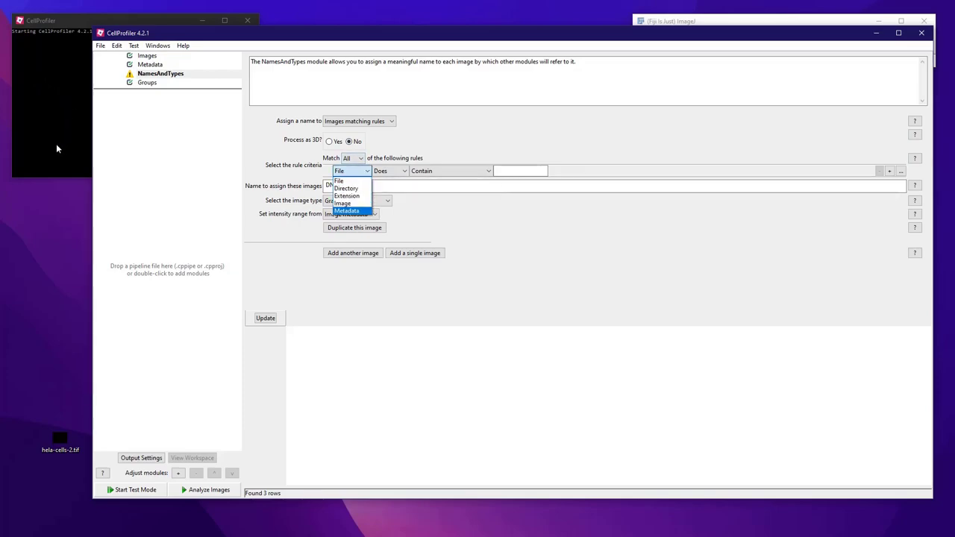
pyautogui.press('Return')
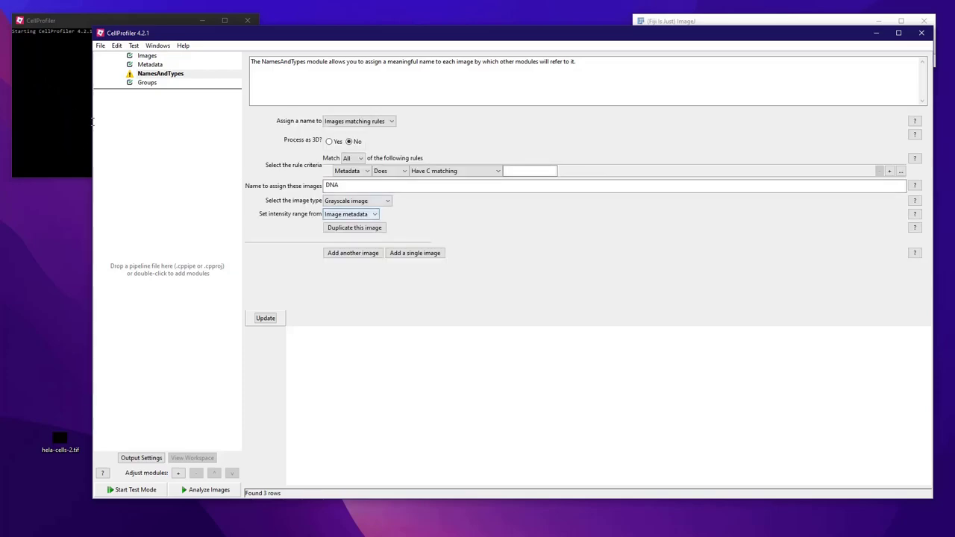
pyautogui.press('Tab')
pyautogui.press('Tab')
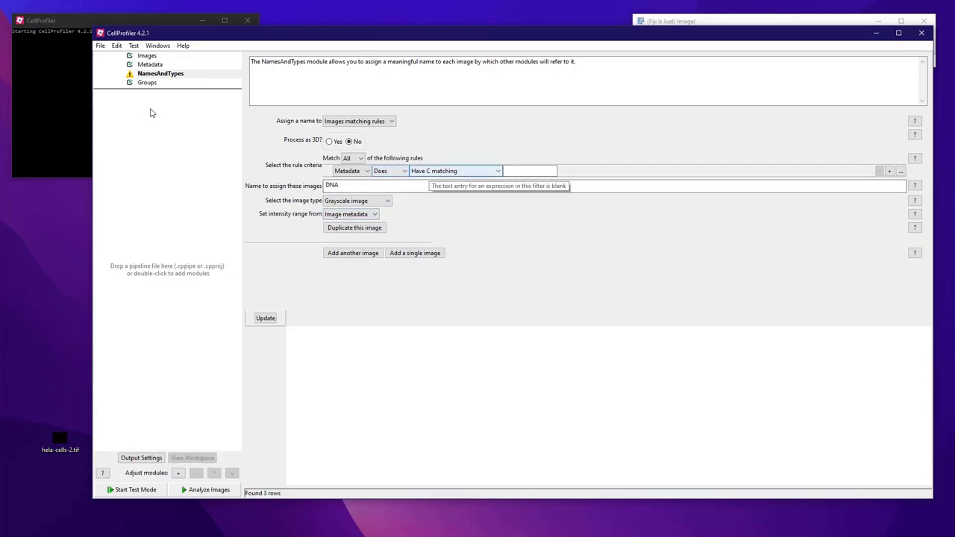
pyautogui.hotkey('alt', 'Down')
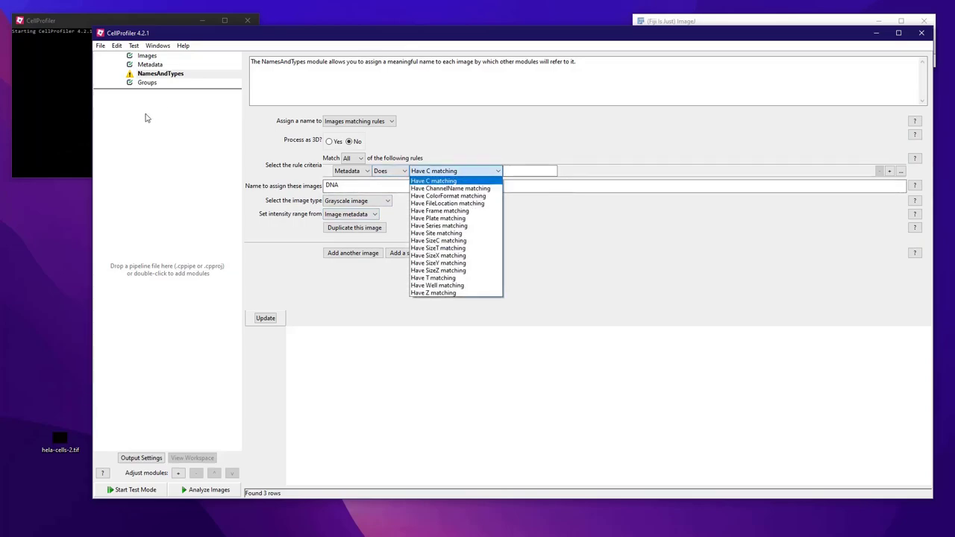
pyautogui.press('Return')
pyautogui.press('Tab')
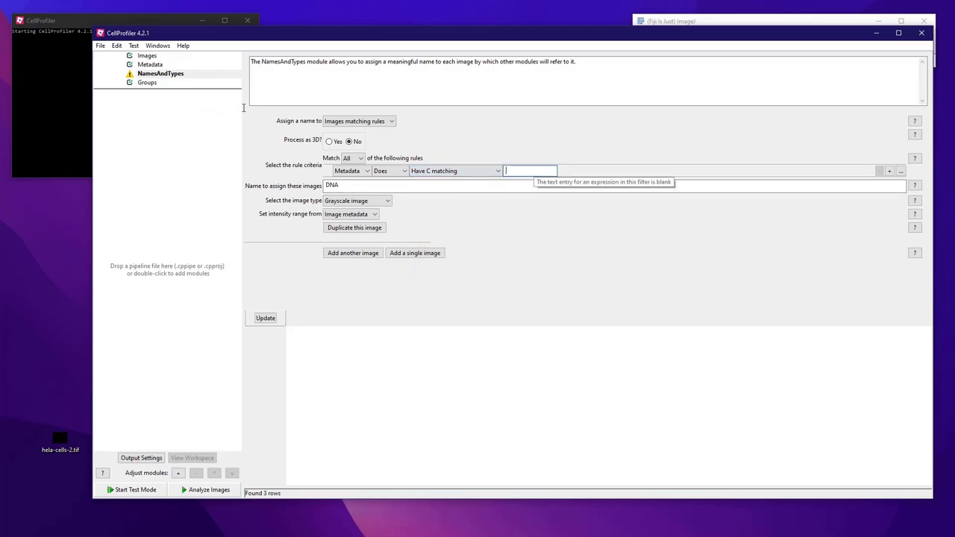
pyautogui.write('0')
pyautogui.press('Tab')
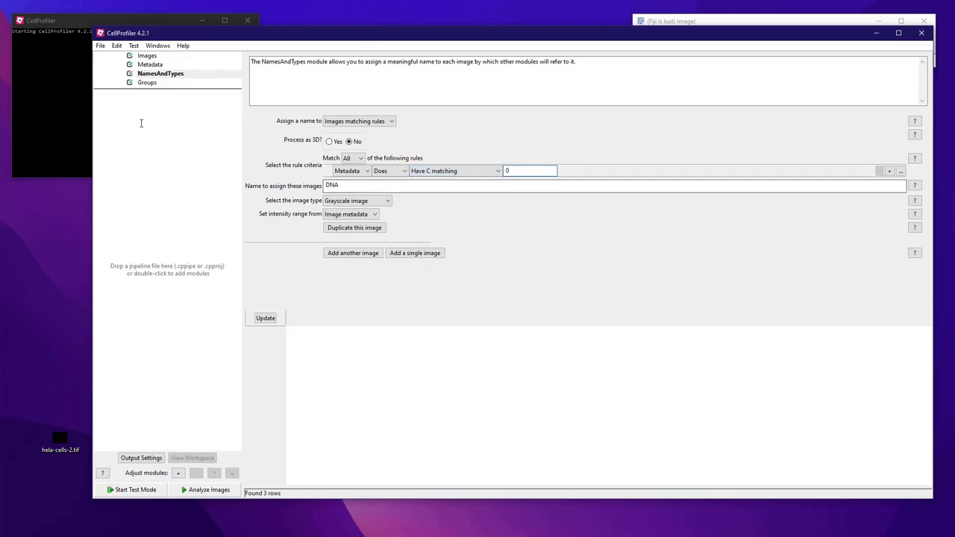
# Check the C values in the Metadata module's table and name the images matching the first rule Red_channel.
pyautogui.click(151, 64)
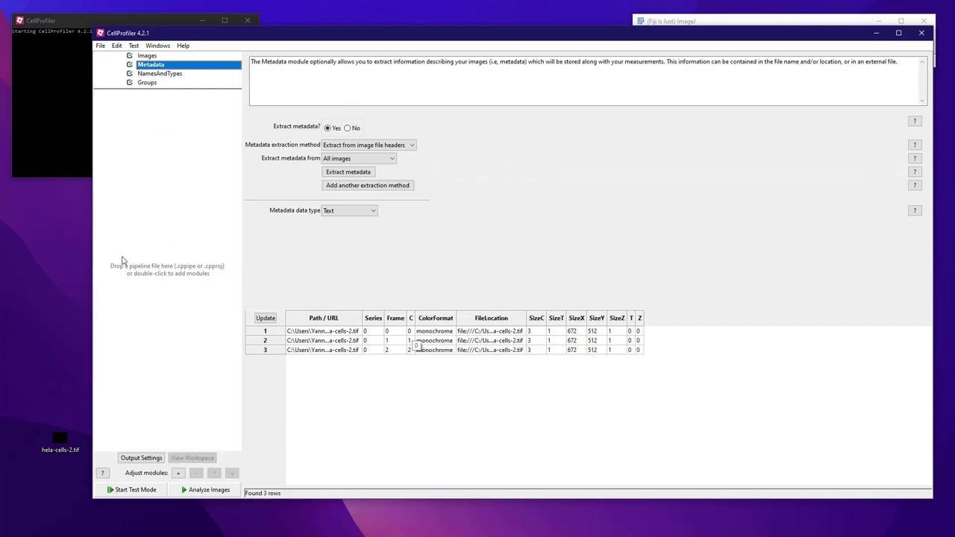
pyautogui.press('Down')
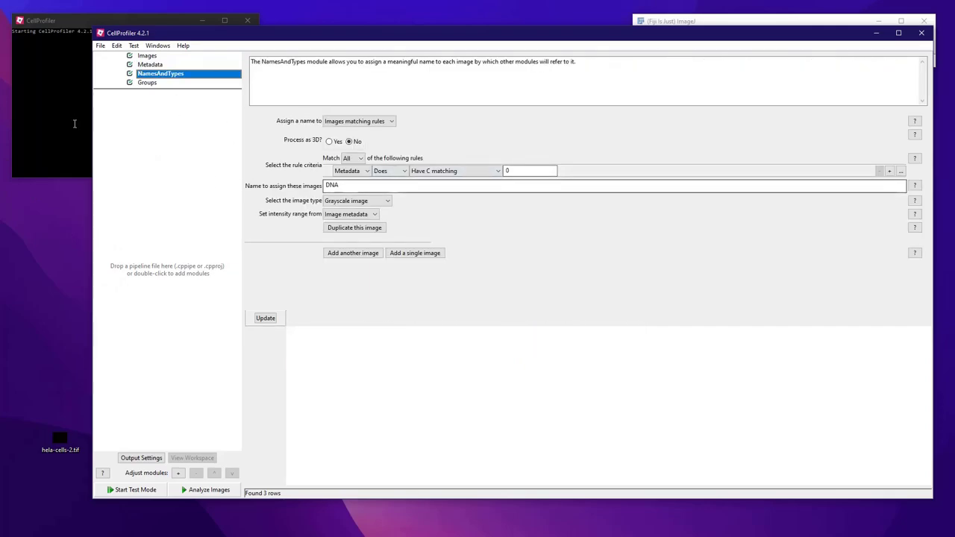
pyautogui.press('Tab')
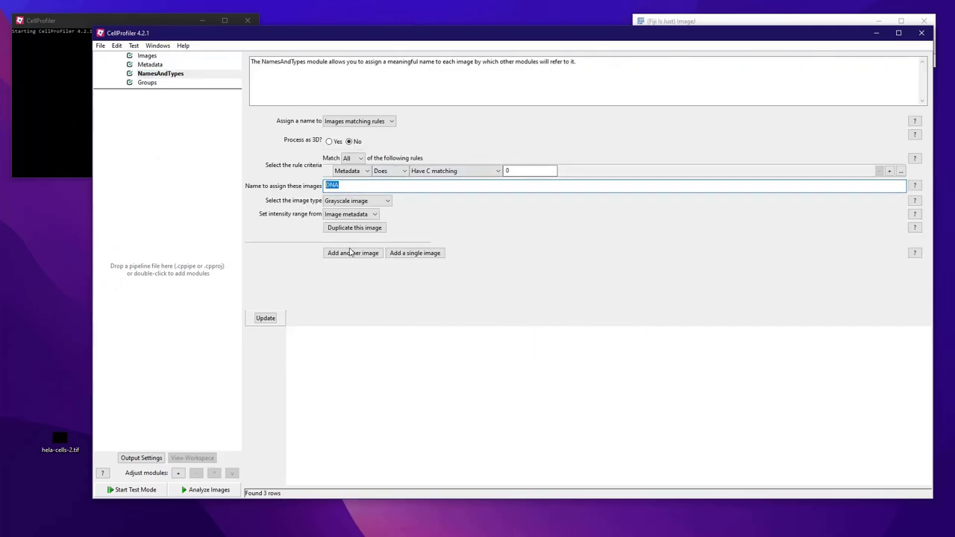
pyautogui.write('Red_channel')
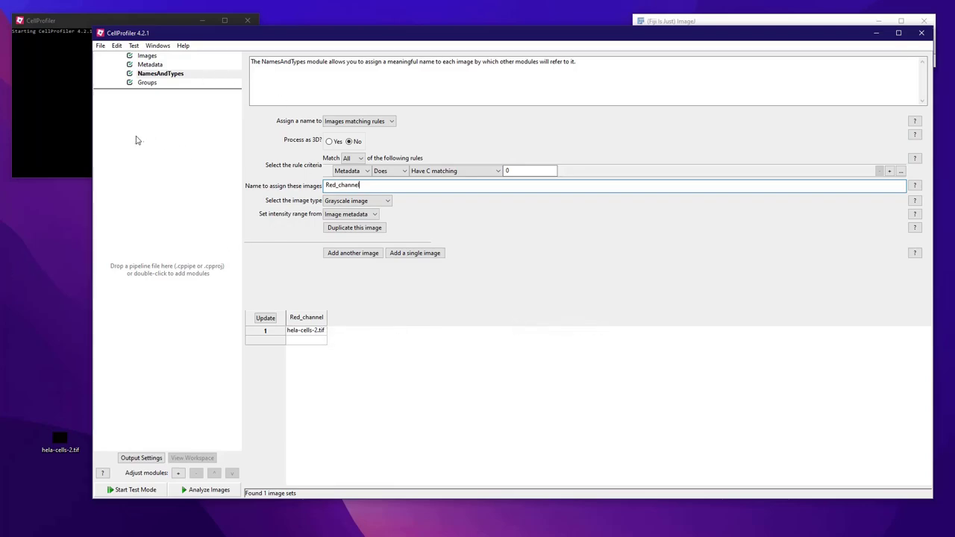
# Duplicate the Red_channel image entry, set its C matching value to 1 and name it Green_channel.
pyautogui.click(354, 227)
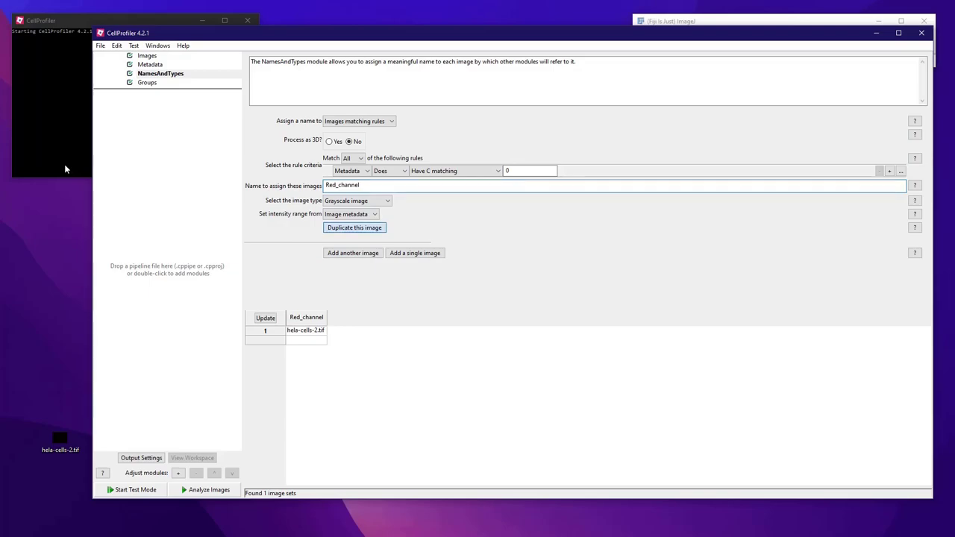
pyautogui.press('Tab')
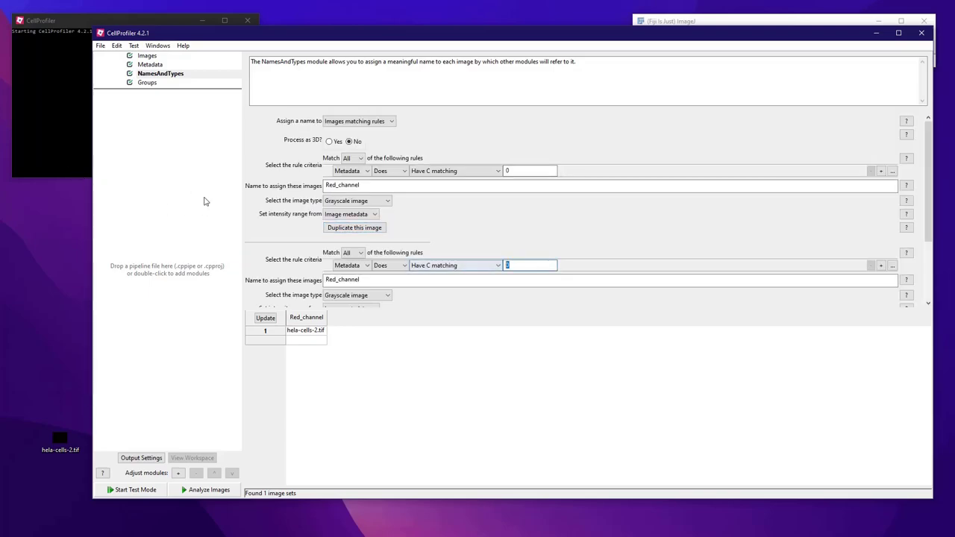
pyautogui.write('1')
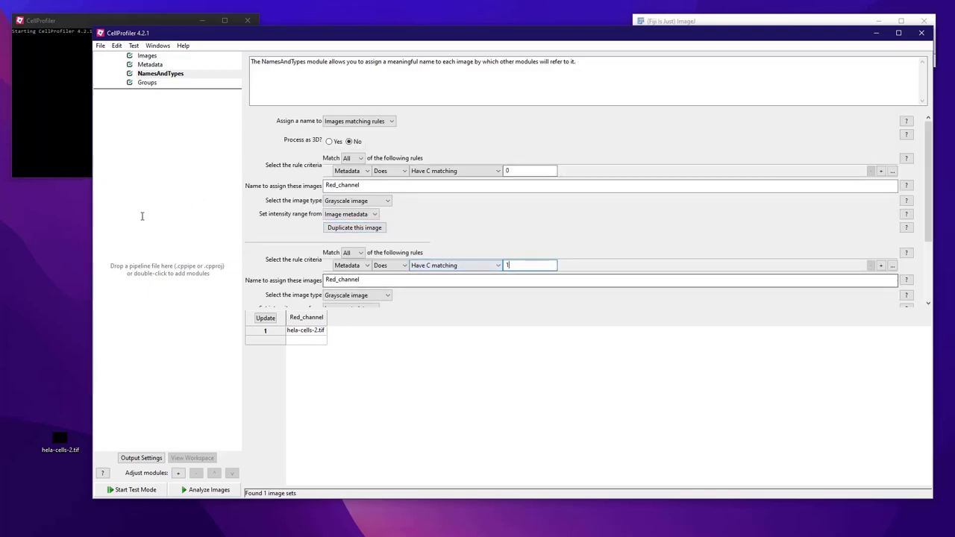
pyautogui.press('Tab')
pyautogui.press('Left')
pyautogui.press('Right')
pyautogui.press('Right')
pyautogui.hotkey('shift', 'Left')
pyautogui.hotkey('shift', 'Left')
pyautogui.press('Delete')
pyautogui.press('Delete')
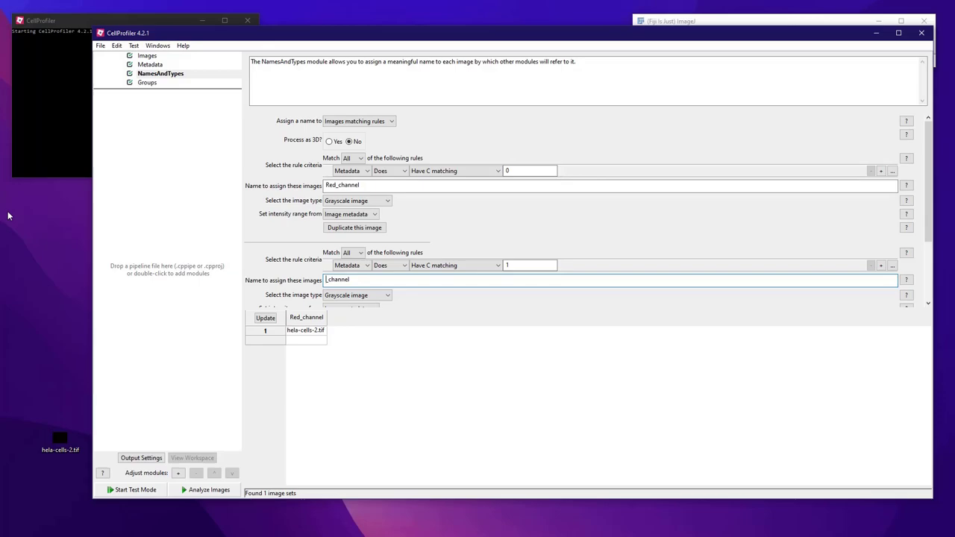
pyautogui.write('Green')
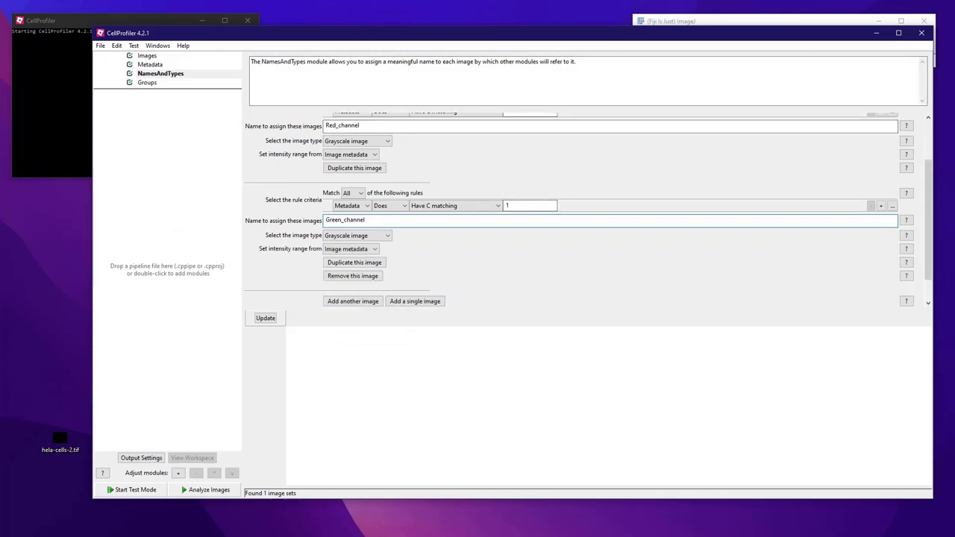
# Open the HeLa image from the desktop in Fiji, examine the order of its channels, and close it.
pyautogui.moveTo(59, 437); pyautogui.dragTo(722, 20)
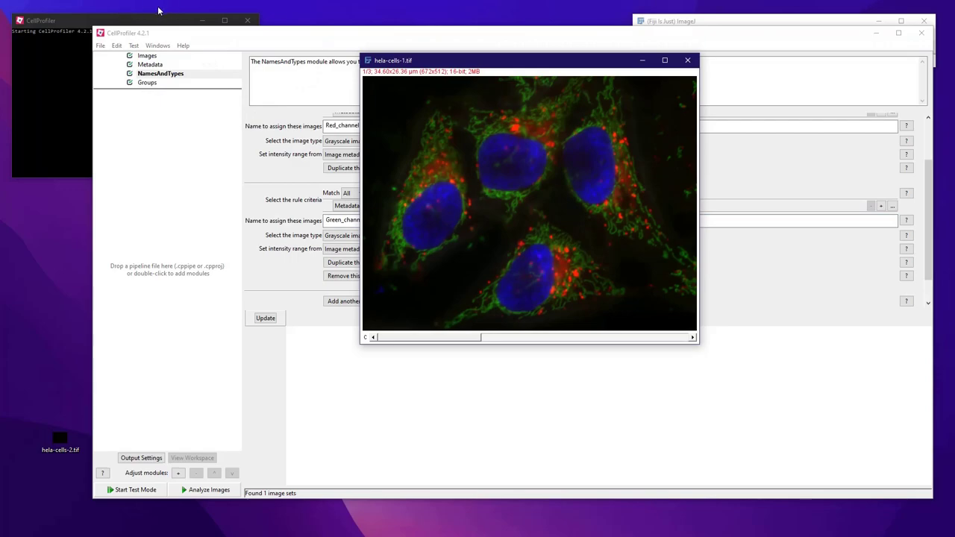
pyautogui.moveTo(429, 337); pyautogui.dragTo(504, 337)
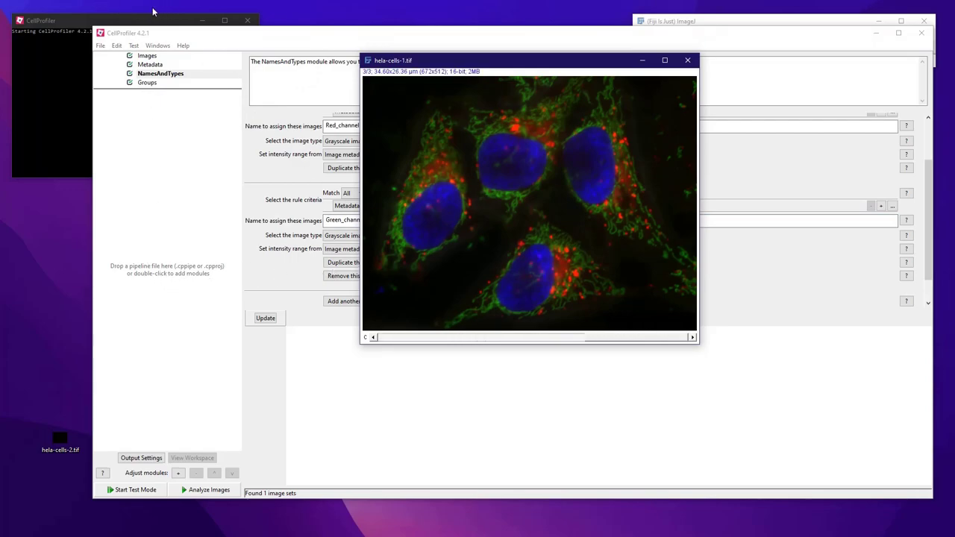
pyautogui.click(686, 59)
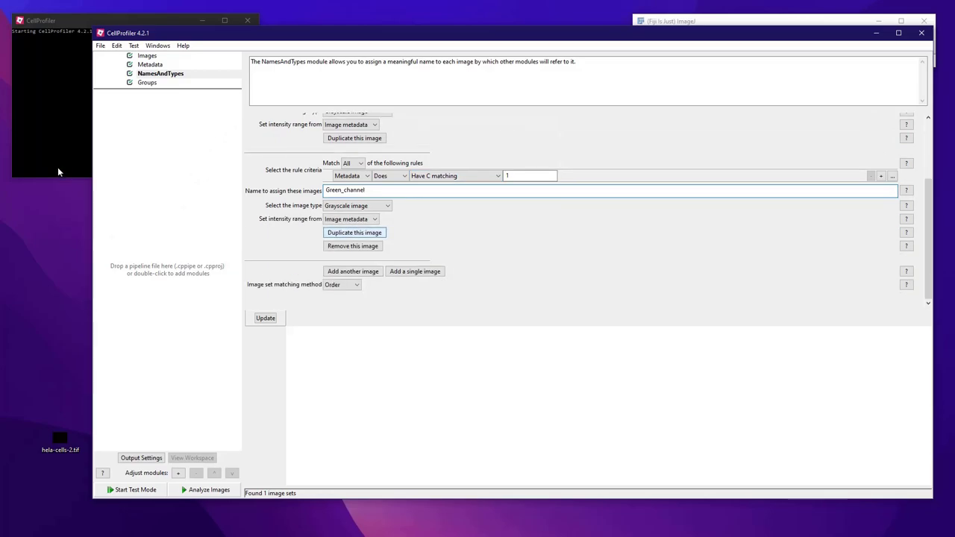
# Duplicate the Green_channel image entry, set its C matching value to 2 and name it Blue_channel.
pyautogui.click(354, 232)
pyautogui.doubleClick(522, 284)
pyautogui.write('2')
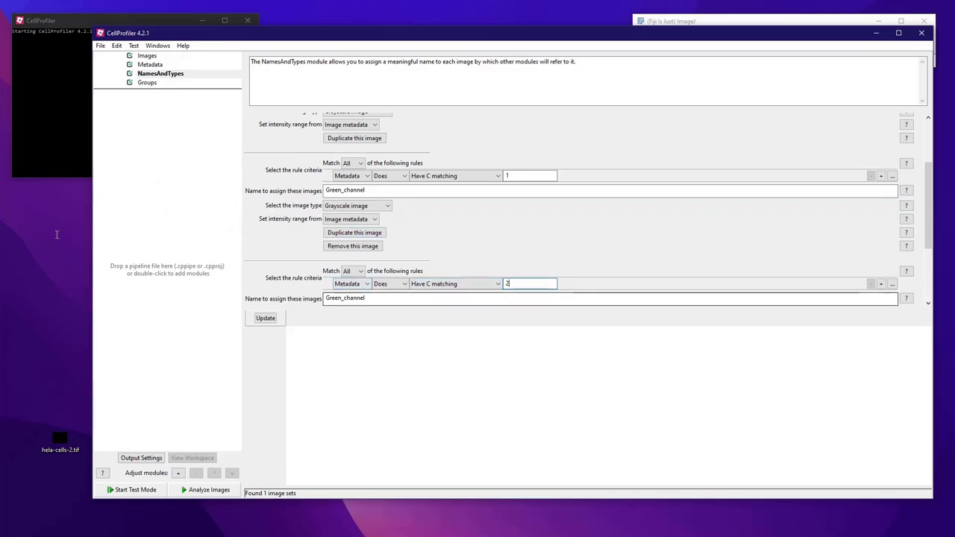
pyautogui.moveTo(345, 297); pyautogui.dragTo(324, 298)
pyautogui.write('Blue')
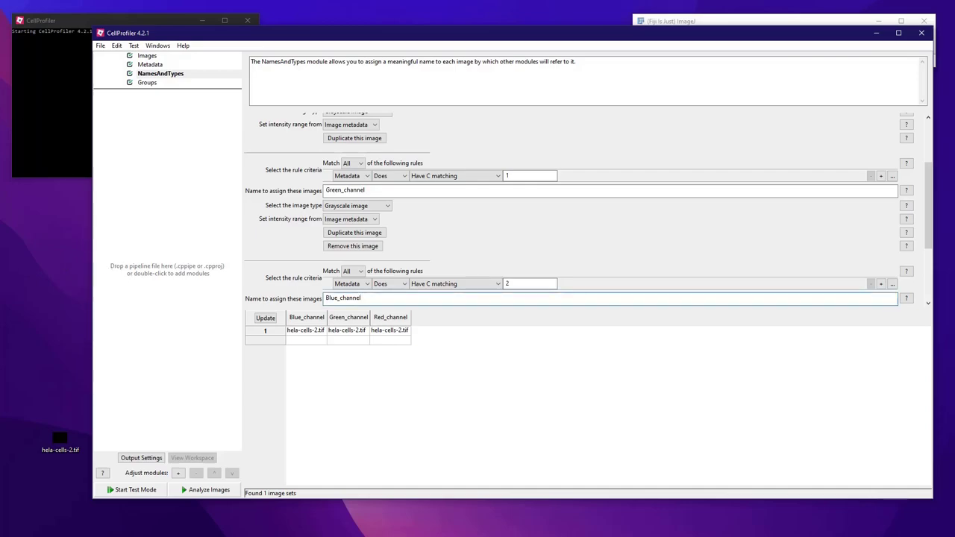
# Review the Groups module's grouping setting, then view the hela-cells-2.tif image in Fiji and close it.
pyautogui.click(147, 82)
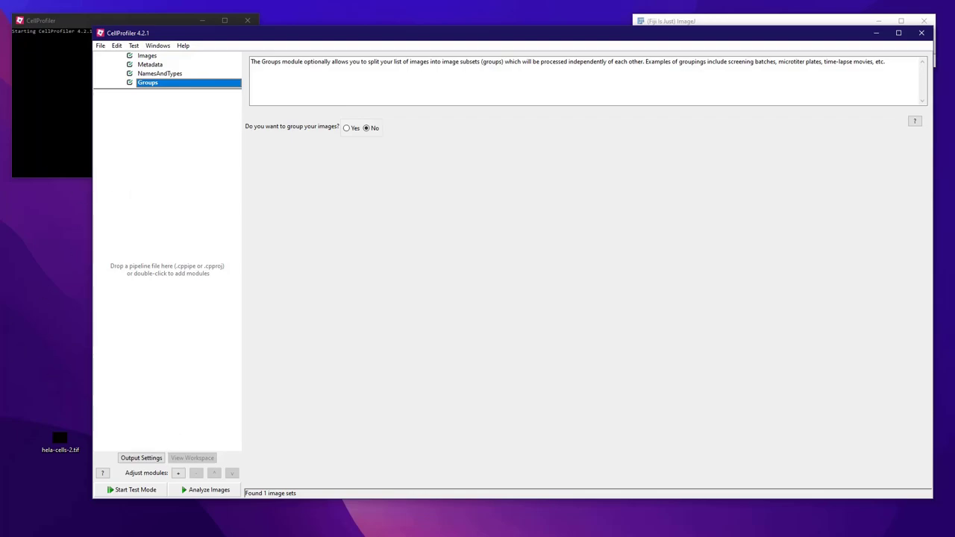
pyautogui.hotkey('alt', 'Tab')
pyautogui.moveTo(702, 93); pyautogui.dragTo(532, 105)
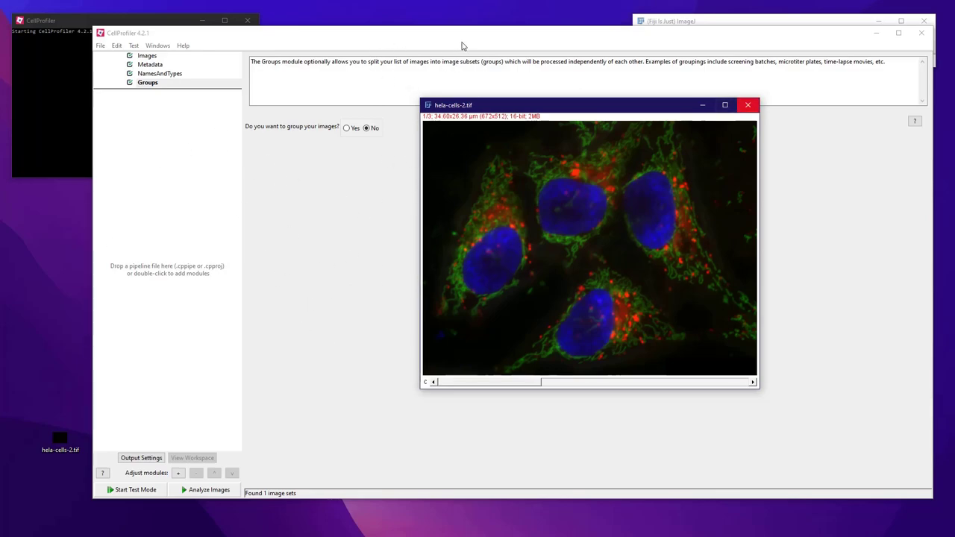
pyautogui.click(748, 105)
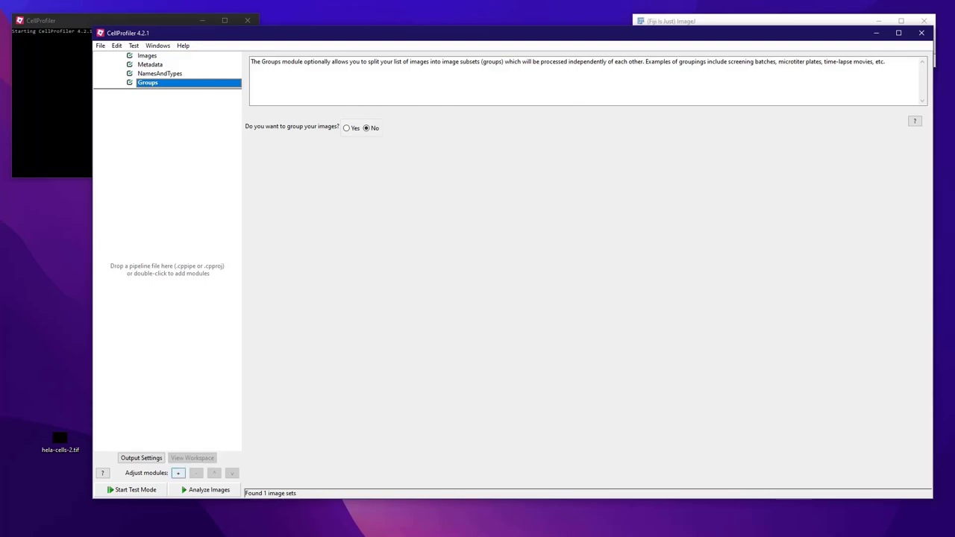
# Add the IdentifyPrimaryObjects module from the Object Processing category to the pipeline and close the Add modules window.
pyautogui.click(178, 473)
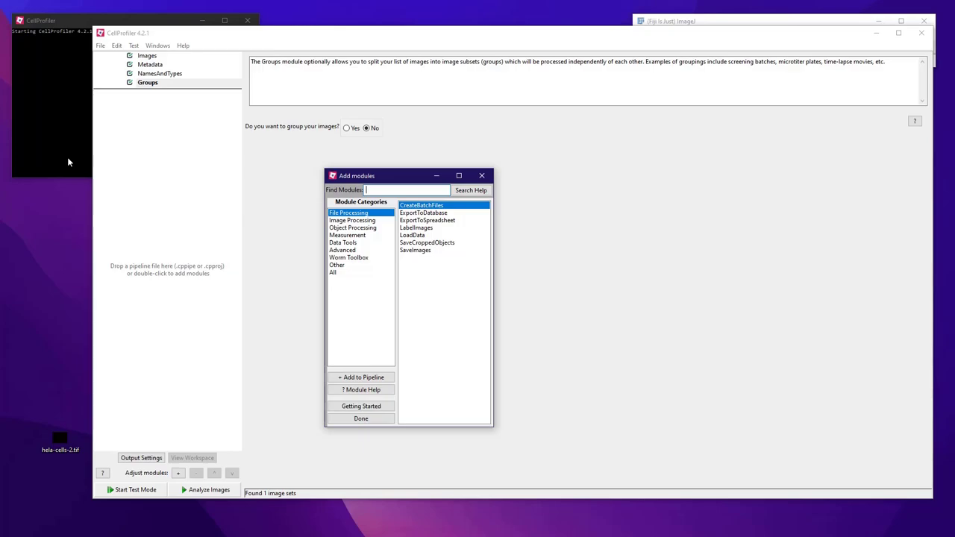
pyautogui.press('Down')
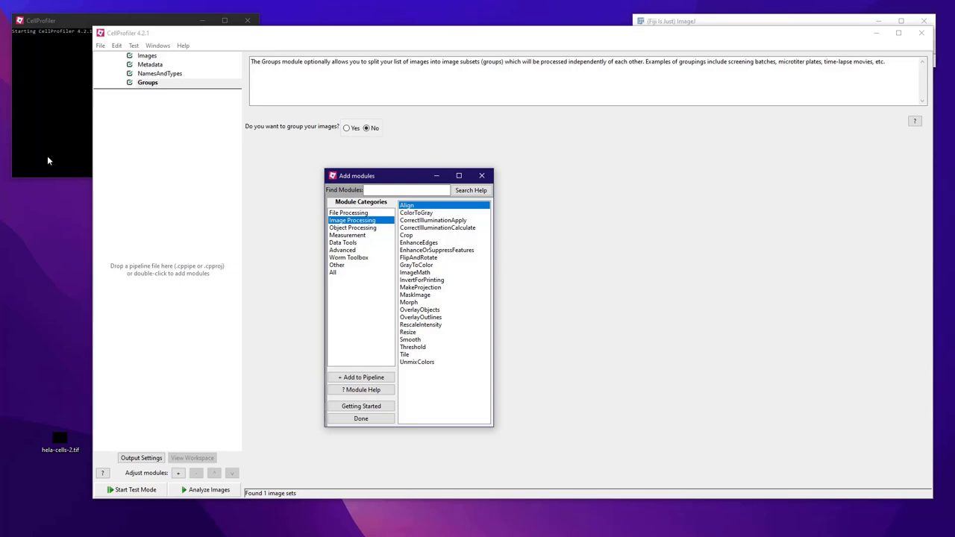
pyautogui.press('Down')
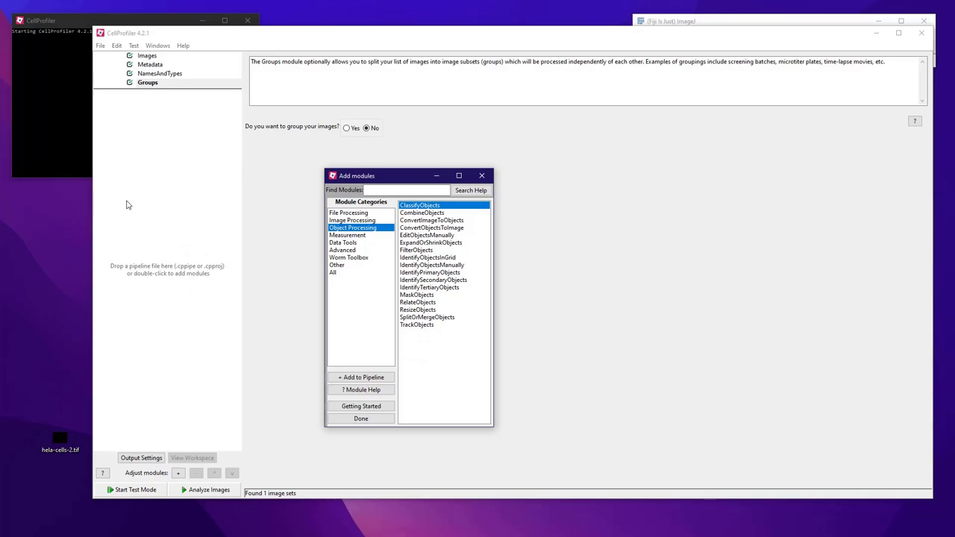
pyautogui.press('Down')
pyautogui.press('Down')
pyautogui.press('Down')
pyautogui.press('Down')
pyautogui.press('Down')
pyautogui.press('Down')
pyautogui.press('Down')
pyautogui.press('Down')
pyautogui.press('Down')
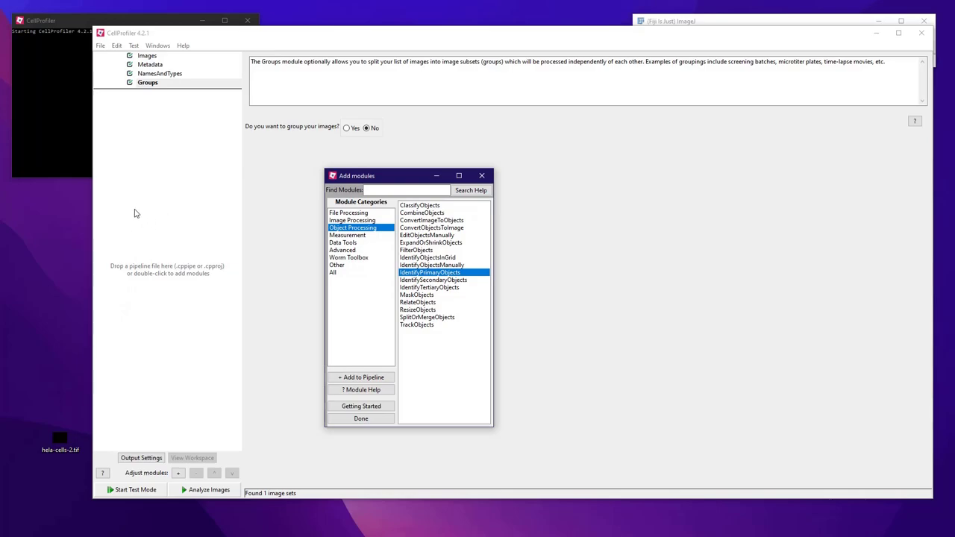
pyautogui.press('Return')
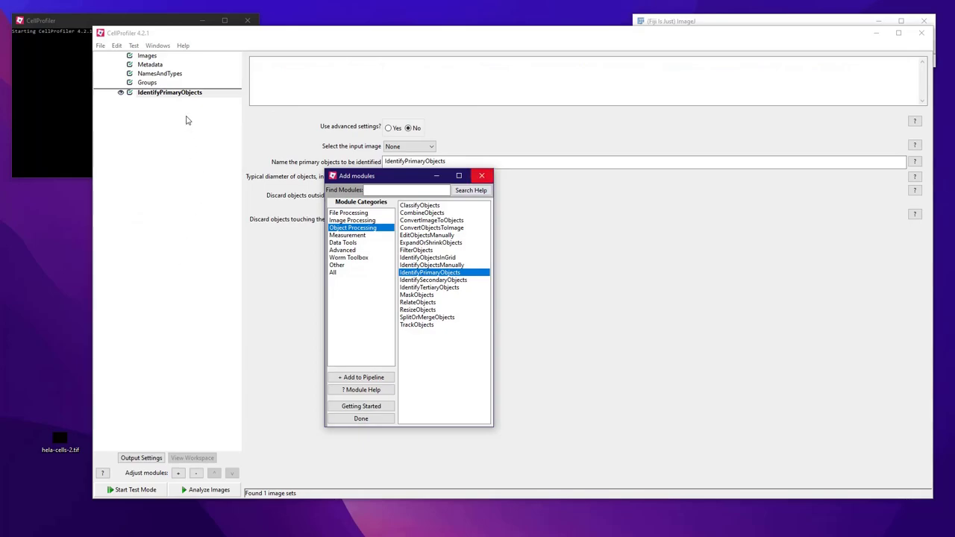
pyautogui.click(198, 118)
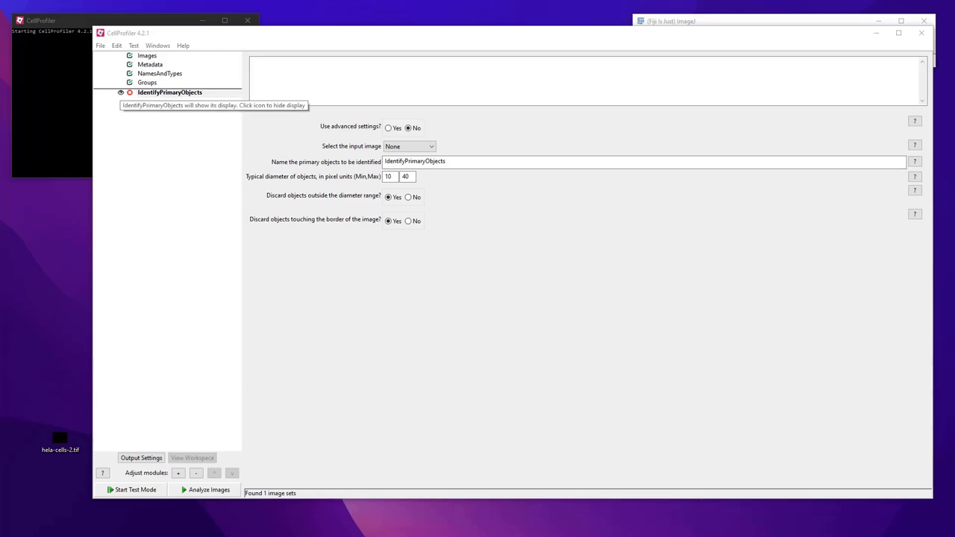
# Turn the IdentifyPrimaryObjects module's result display off and back on.
pyautogui.click(120, 92)
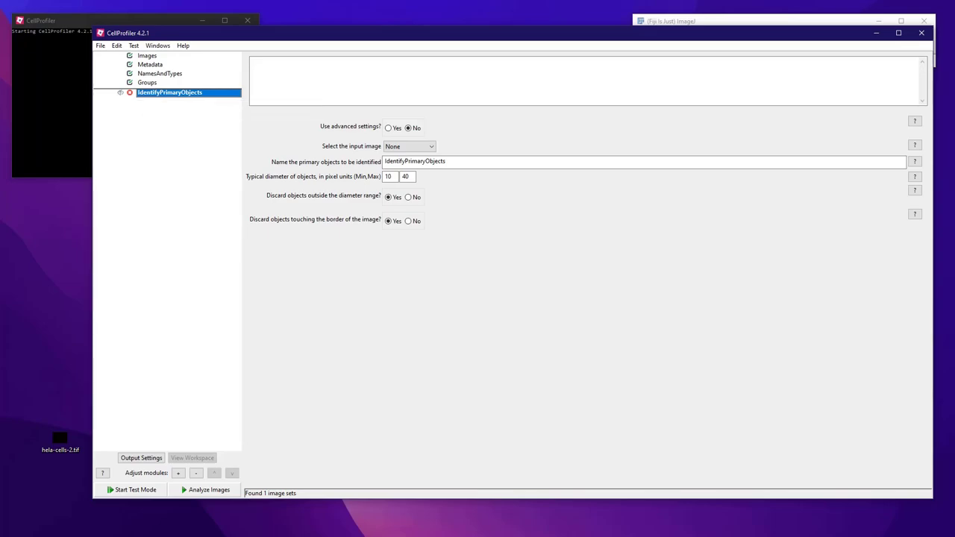
pyautogui.click(120, 92)
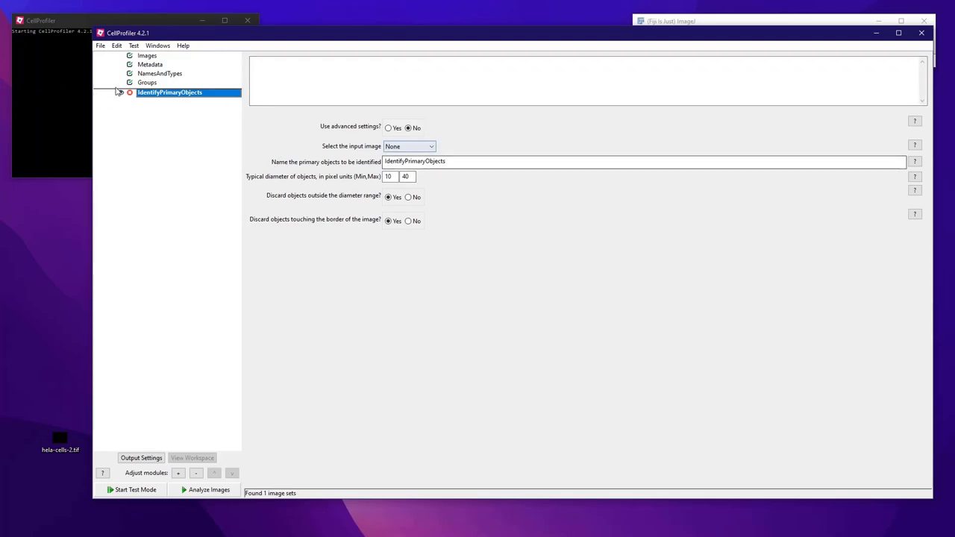
# Set the IdentifyPrimaryObjects input image to Blue_channel and name the primary objects Nuclei.
pyautogui.click(407, 146)
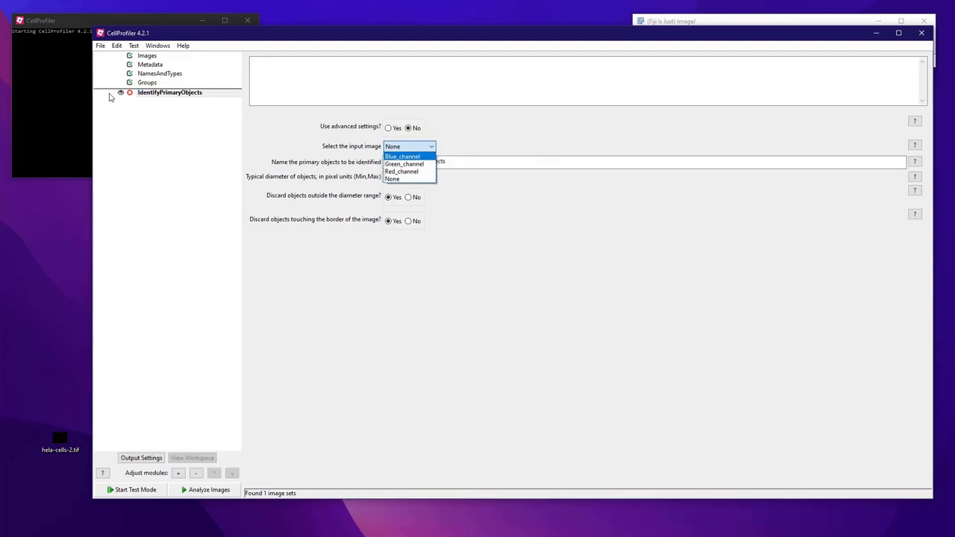
pyautogui.click(402, 156)
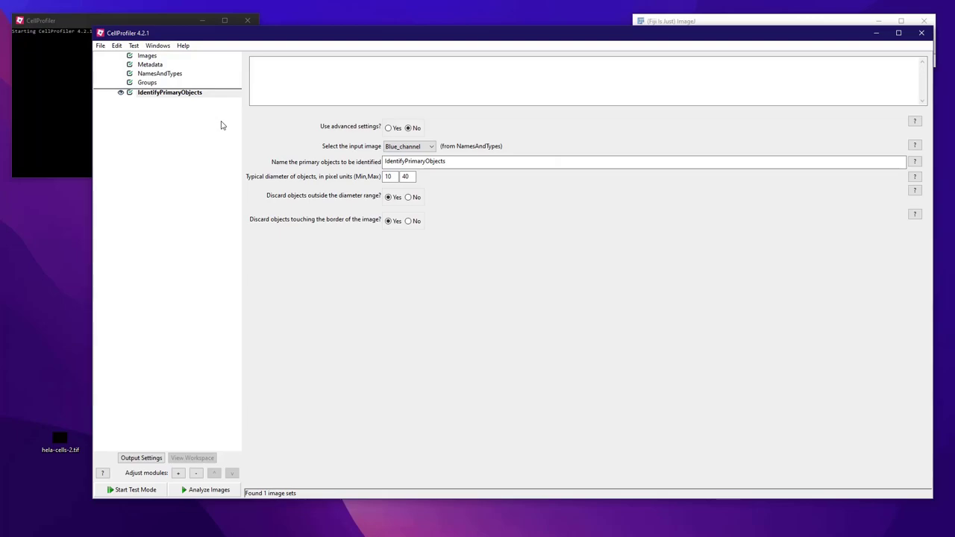
pyautogui.press('Tab')
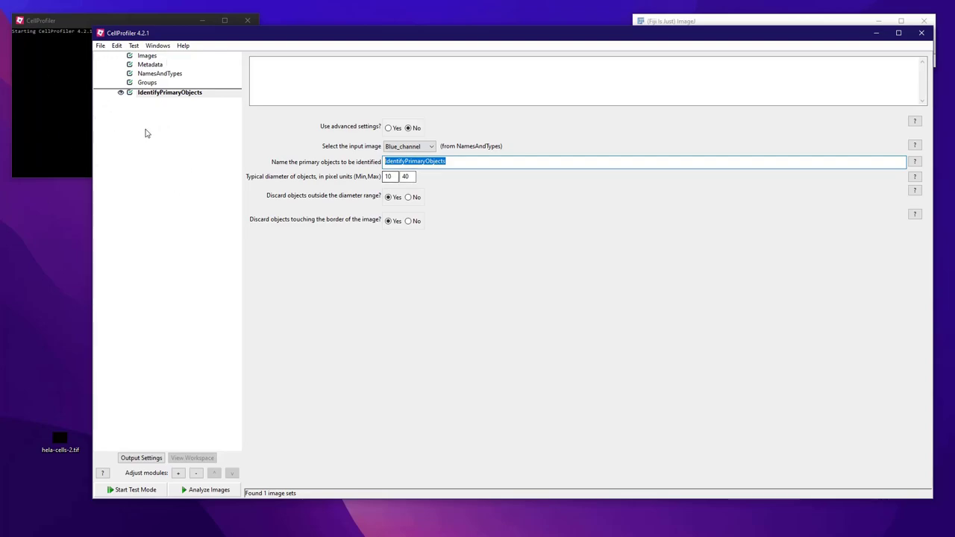
pyautogui.write('Nuclei')
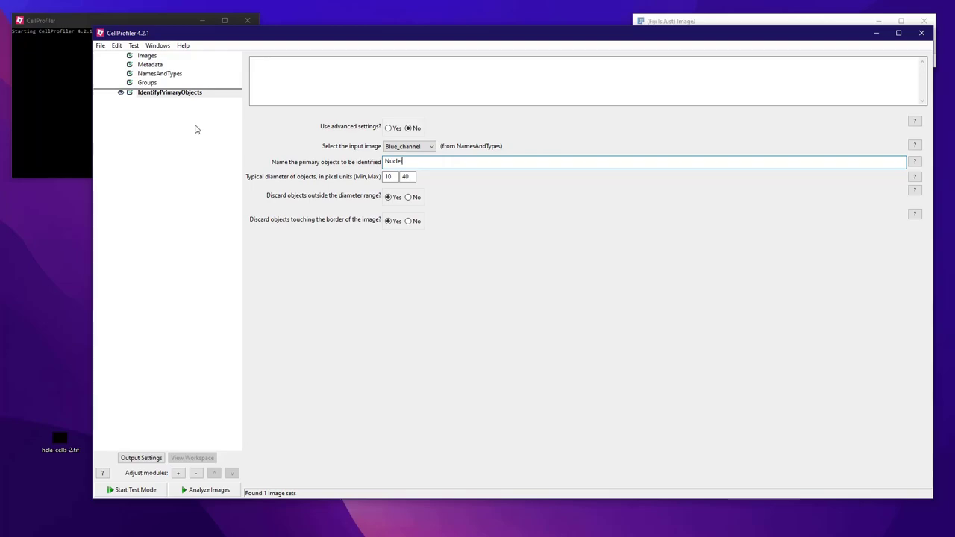
# Open hela-cells-2.tif from the Images module, set its contrast normalization to Normalized, inspect the size of the nuclei and close the image.
pyautogui.press('Tab')
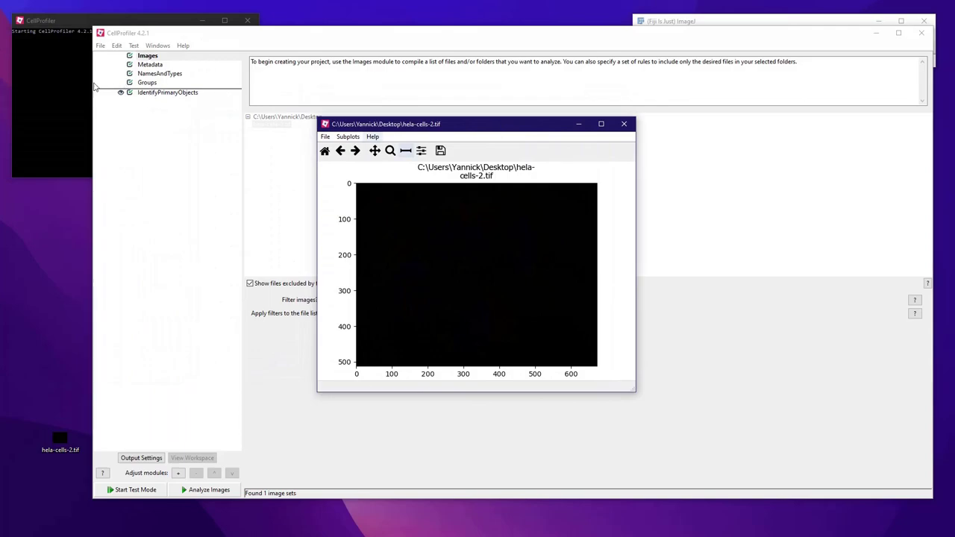
pyautogui.rightClick(416, 196)
pyautogui.click(456, 222)
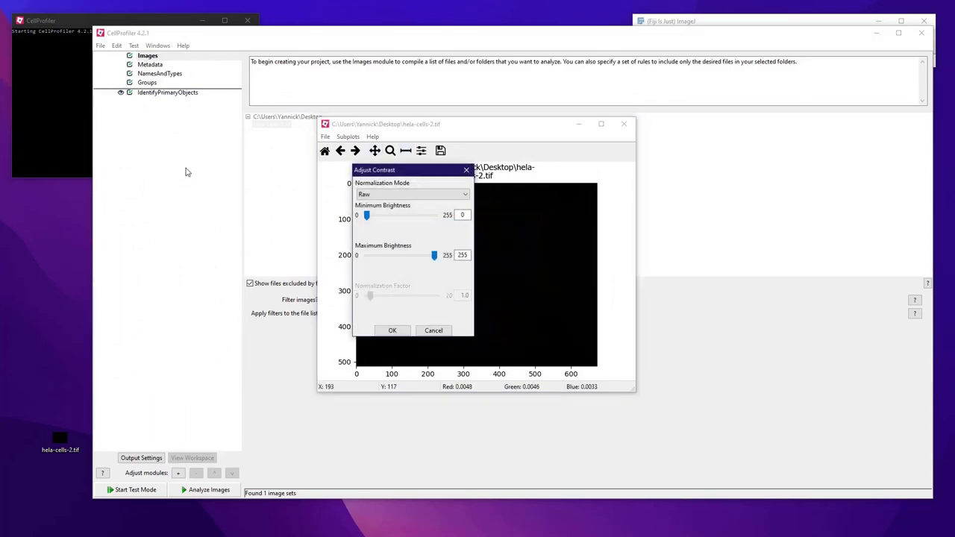
pyautogui.click(387, 194)
pyautogui.click(385, 211)
pyautogui.click(391, 330)
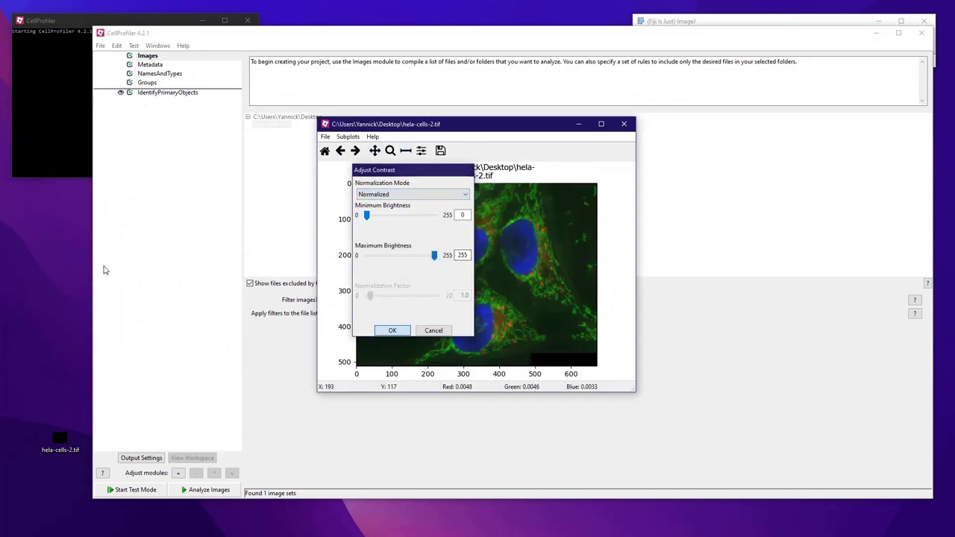
pyautogui.press('Return')
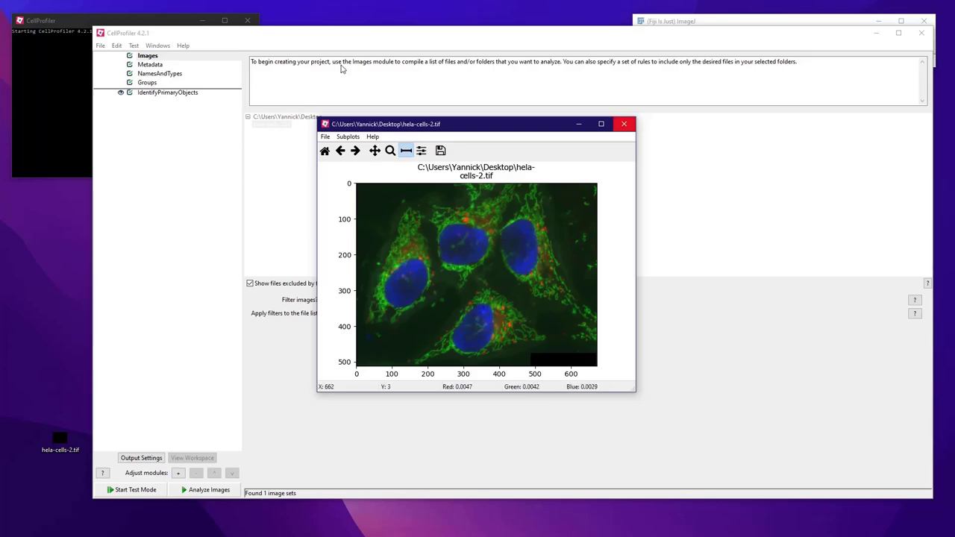
pyautogui.click(624, 123)
# Set the typical object diameter in IdentifyPrimaryObjects to a minimum of 80 and a maximum of 160 pixels.
pyautogui.click(168, 93)
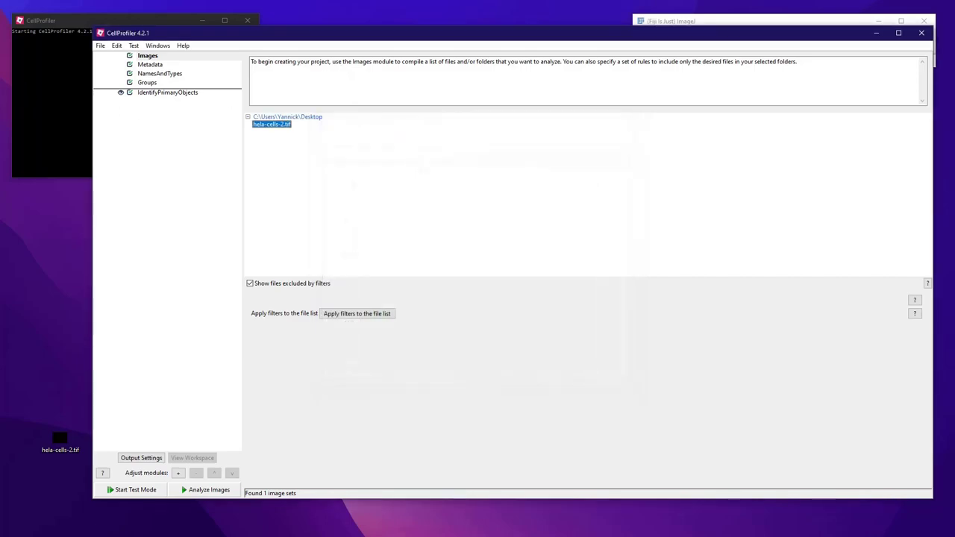
pyautogui.write('80')
pyautogui.press('Tab')
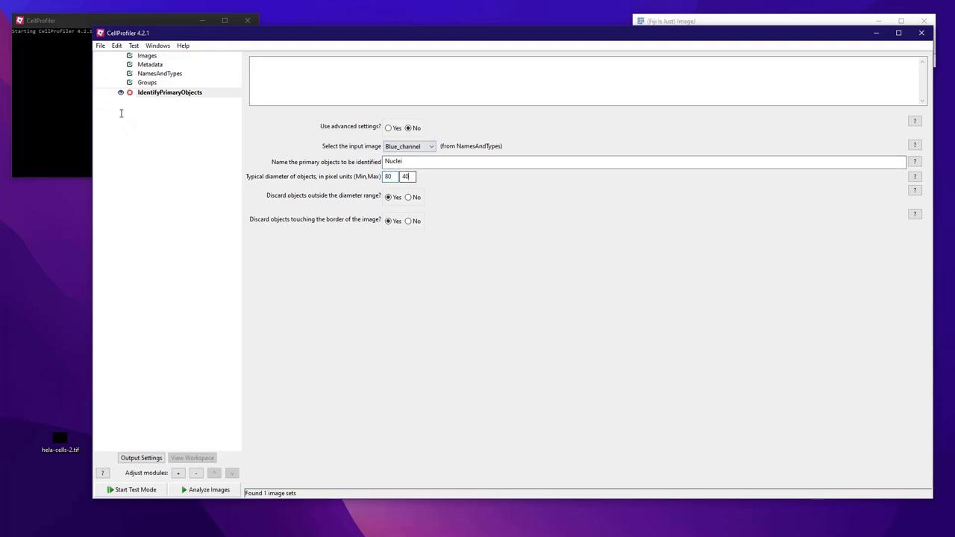
pyautogui.write('160')
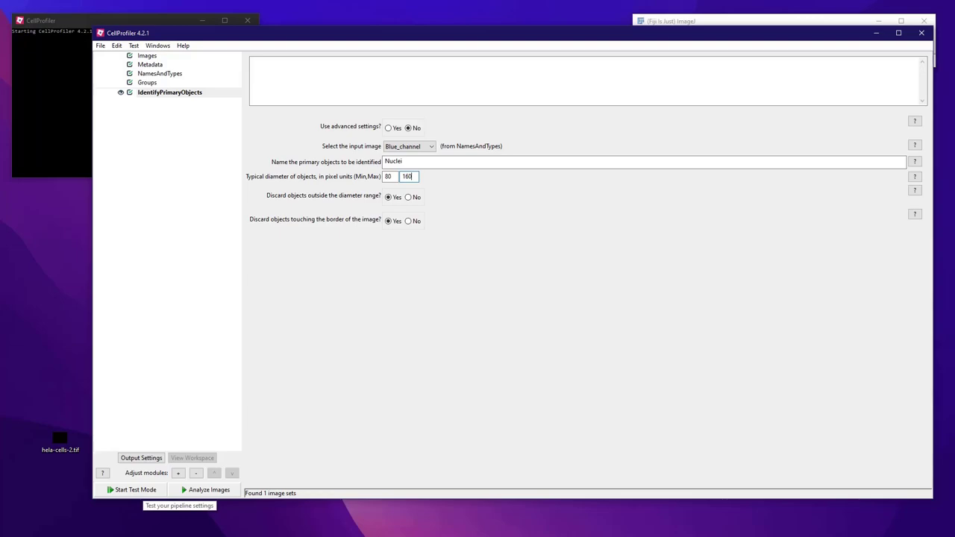
# Start test mode, run the IdentifyPrimaryObjects module, review the segmented nuclei and close the result window.
pyautogui.click(135, 489)
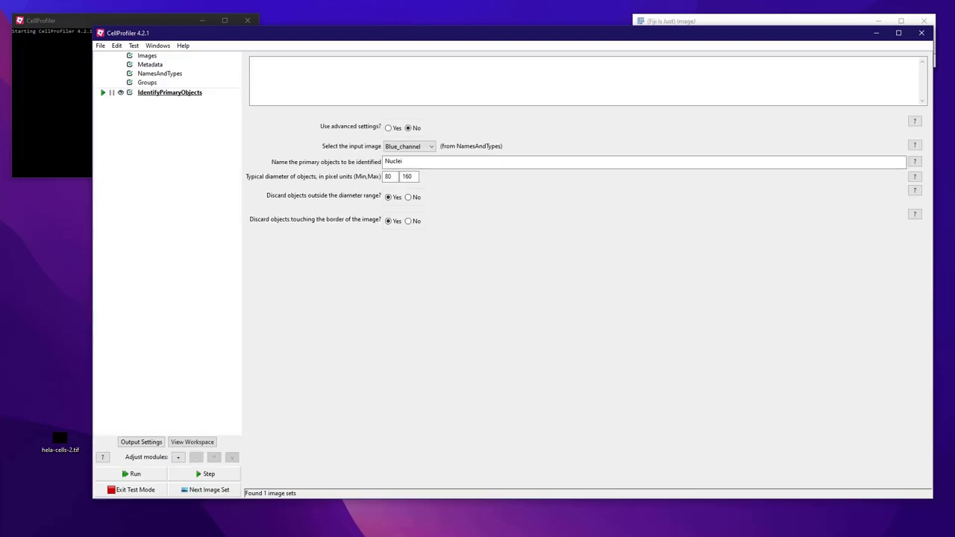
pyautogui.click(208, 474)
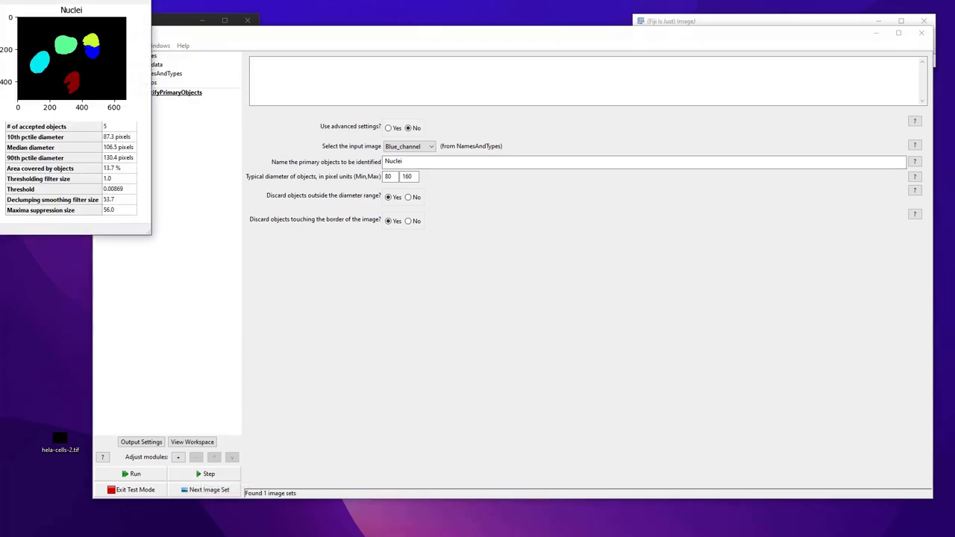
pyautogui.moveTo(435, 142); pyautogui.dragTo(435, 141)
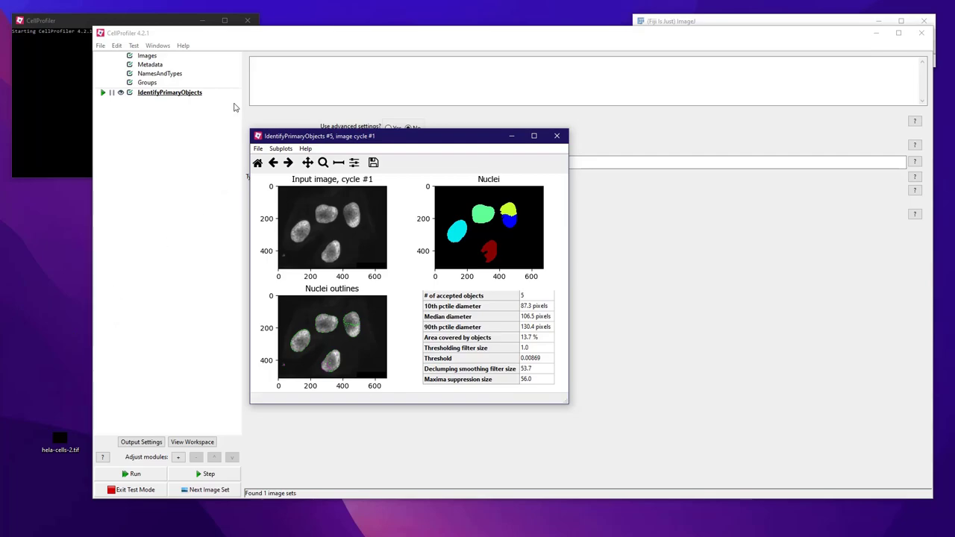
pyautogui.click(557, 136)
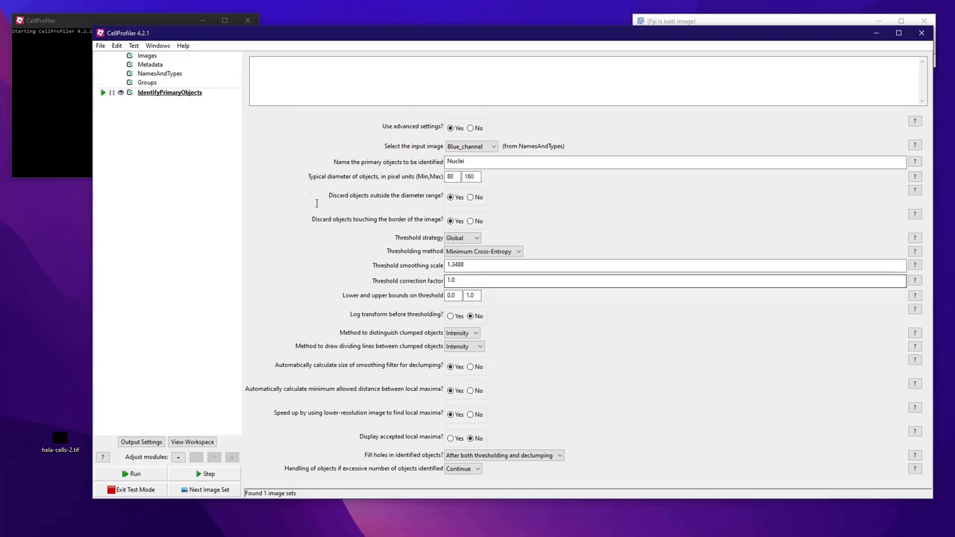
# Turn on the advanced settings of IdentifyPrimaryObjects and review the threshold smoothing scale and the methods for distinguishing clumped objects.
pyautogui.click(464, 265)
pyautogui.moveTo(464, 265); pyautogui.dragTo(437, 265)
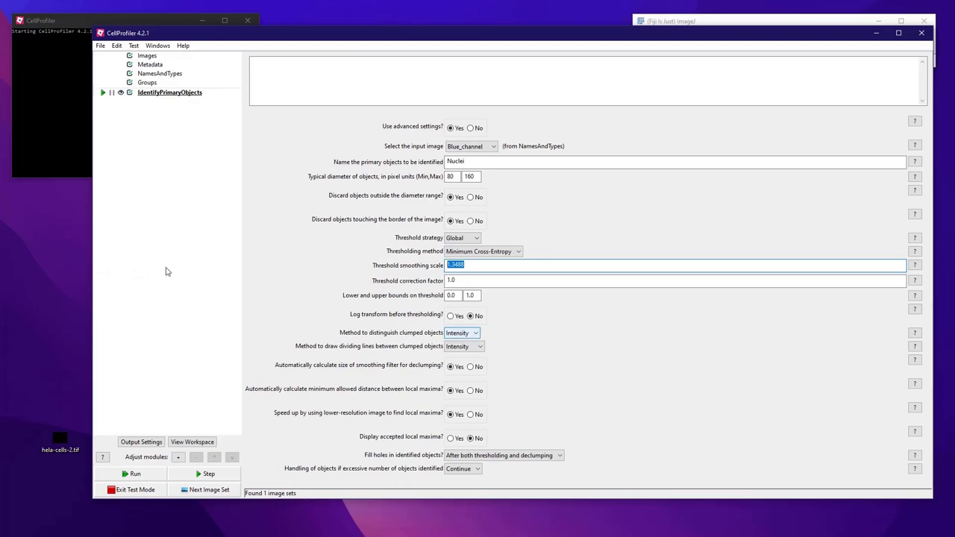
pyautogui.hotkey('alt', 'Down')
pyautogui.press('Escape')
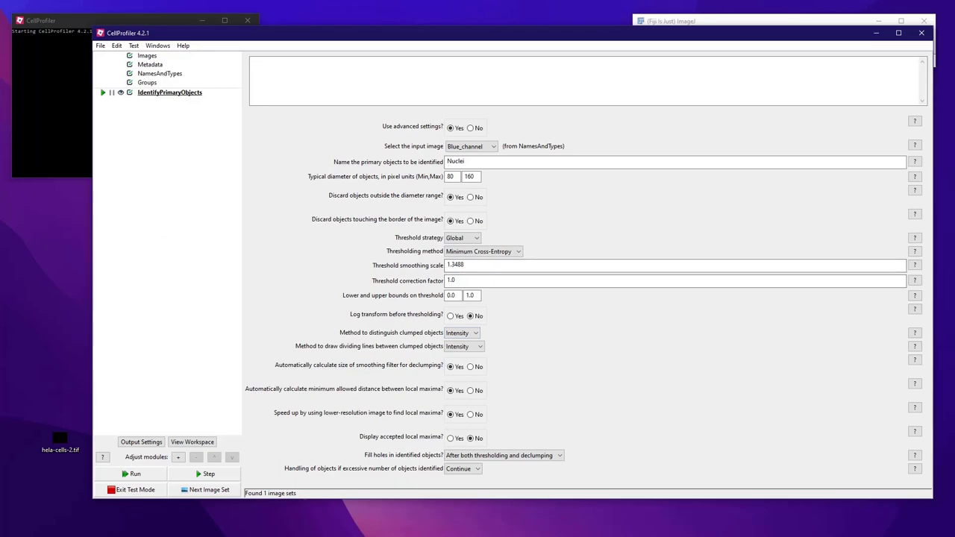
pyautogui.press('Tab')
pyautogui.hotkey('shift', 'Tab')
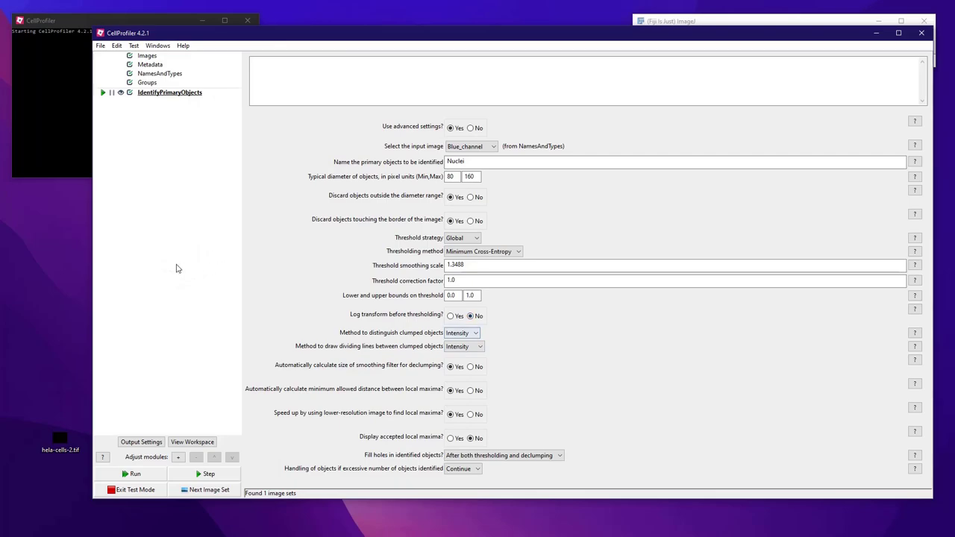
# Set the method to distinguish clumped objects to Shape.
pyautogui.hotkey('alt', 'Down')
pyautogui.press('Down')
pyautogui.press('Return')
pyautogui.press('Tab')
pyautogui.hotkey('shift', 'Tab')
pyautogui.hotkey('shift', 'Tab')
pyautogui.hotkey('shift', 'Tab')
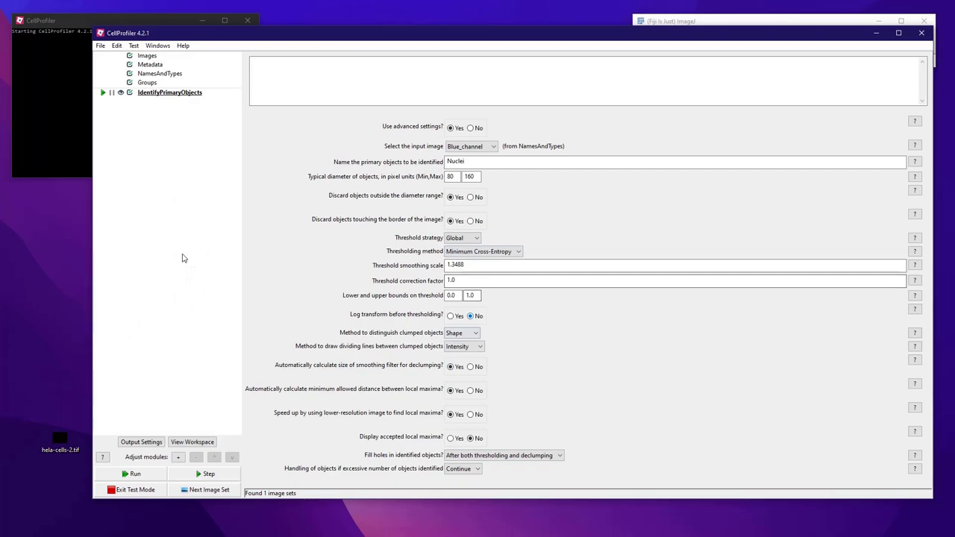
pyautogui.press('Tab')
pyautogui.press('Tab')
pyautogui.press('Tab')
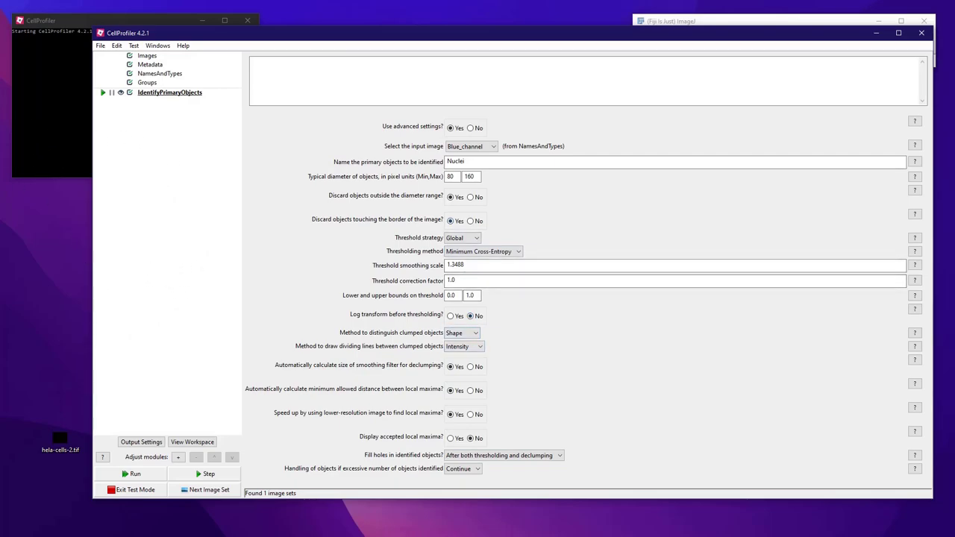
# Rerun IdentifyPrimaryObjects in test mode, review the nuclei and their outlines, and return to the module settings.
pyautogui.click(209, 472)
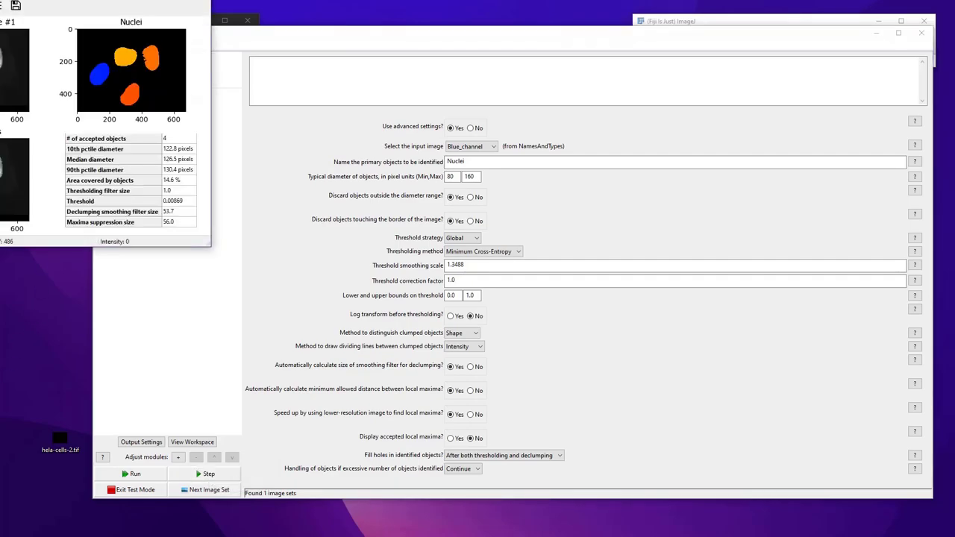
pyautogui.moveTo(78, 0); pyautogui.dragTo(381, 103)
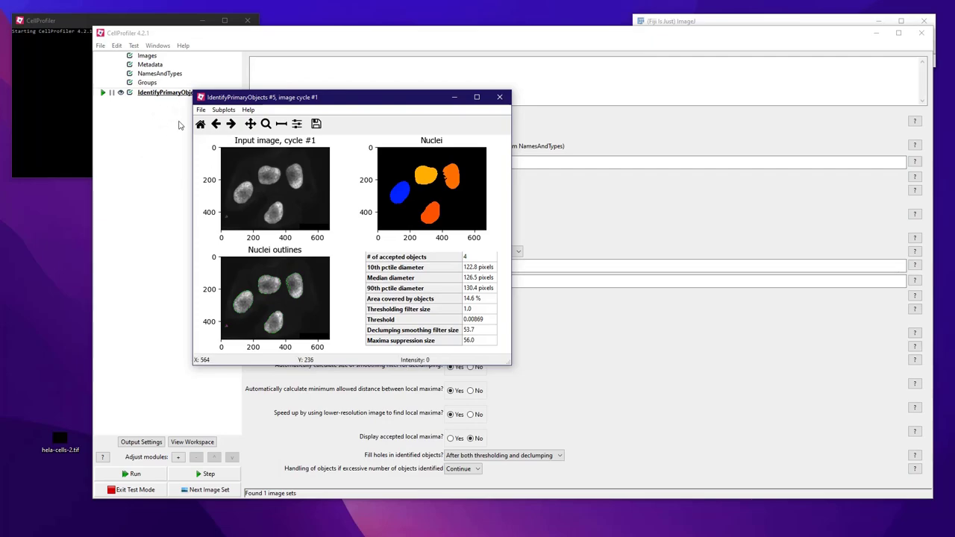
pyautogui.click(212, 37)
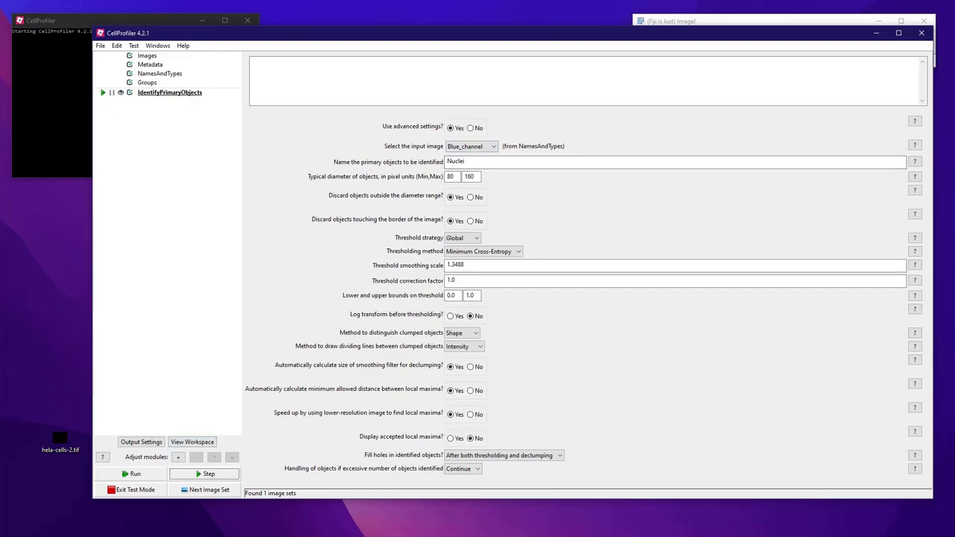
# Add the Smooth module from the Image Processing category to the pipeline and close the Add modules window.
pyautogui.click(178, 457)
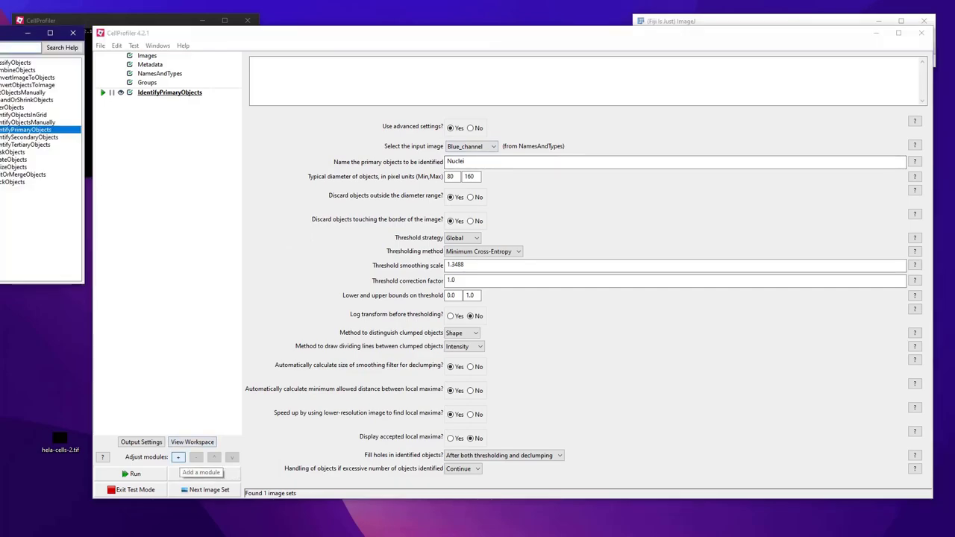
pyautogui.moveTo(9, 35); pyautogui.dragTo(288, 141)
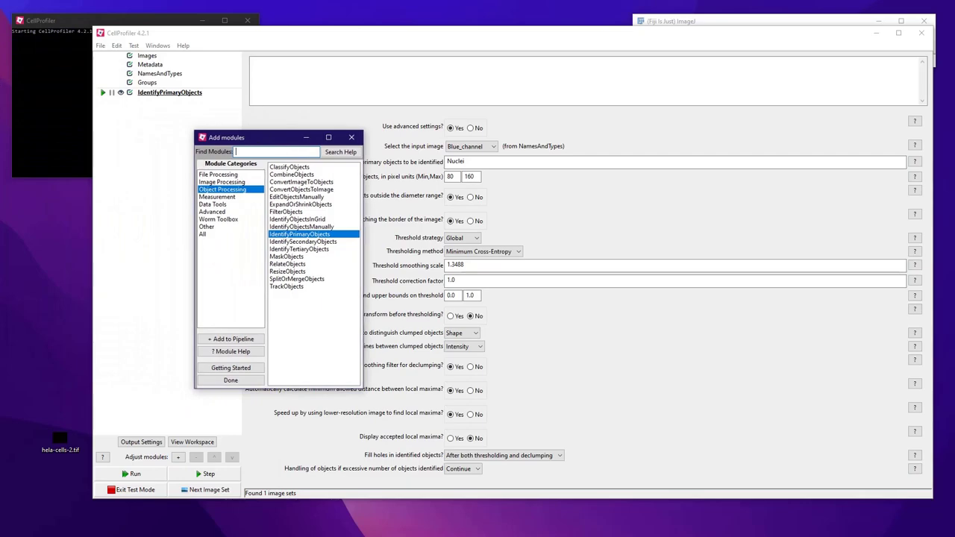
pyautogui.click(221, 181)
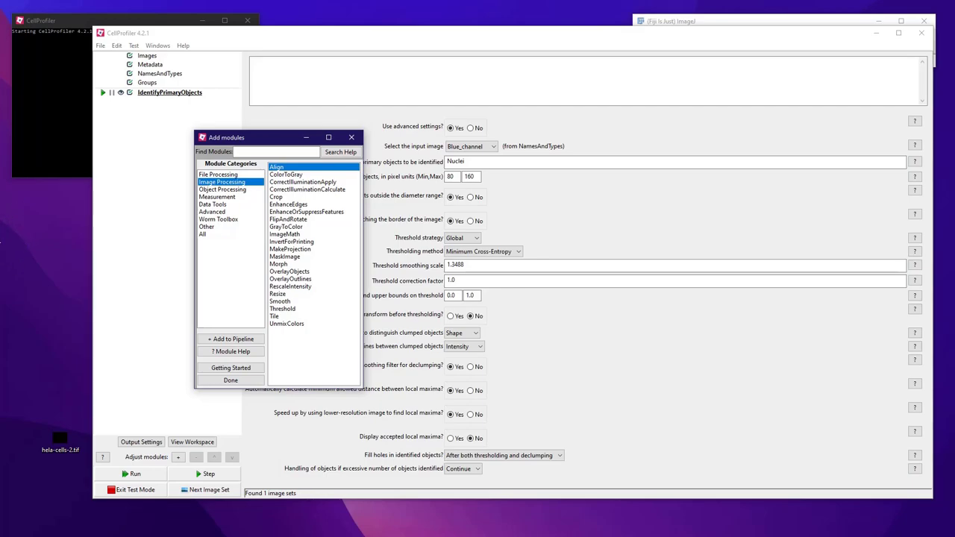
pyautogui.press('s')
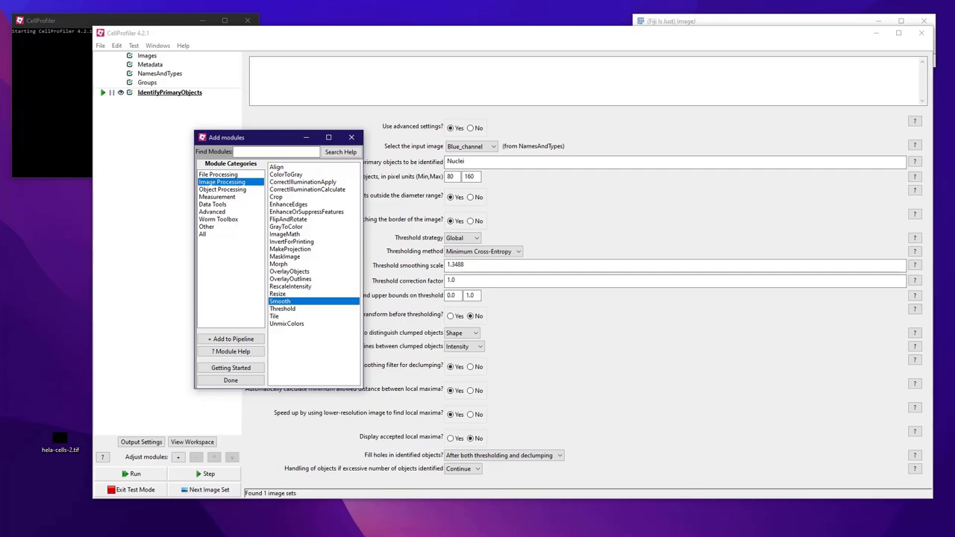
pyautogui.doubleClick(280, 301)
pyautogui.click(351, 138)
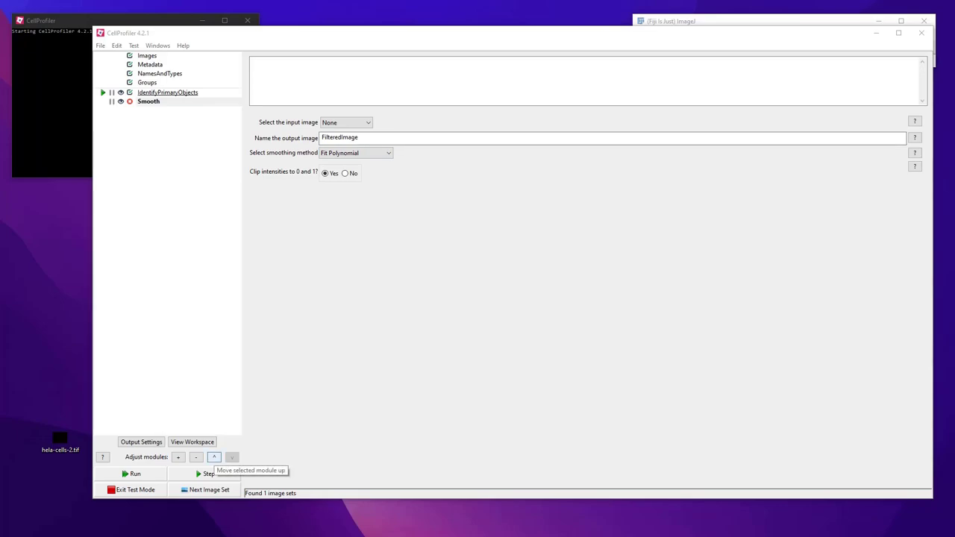
# Move the Smooth module above IdentifyPrimaryObjects in the pipeline.
pyautogui.click(214, 457)
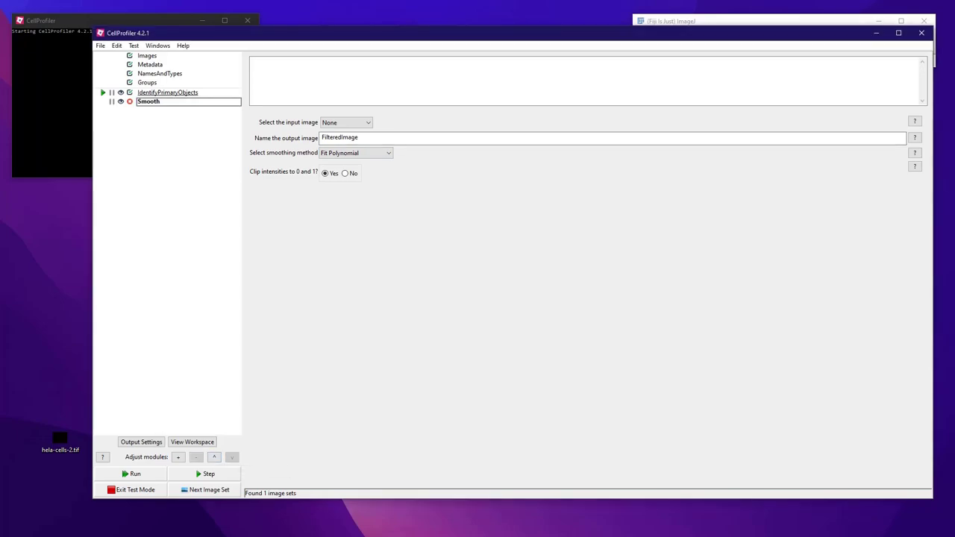
pyautogui.click(149, 101)
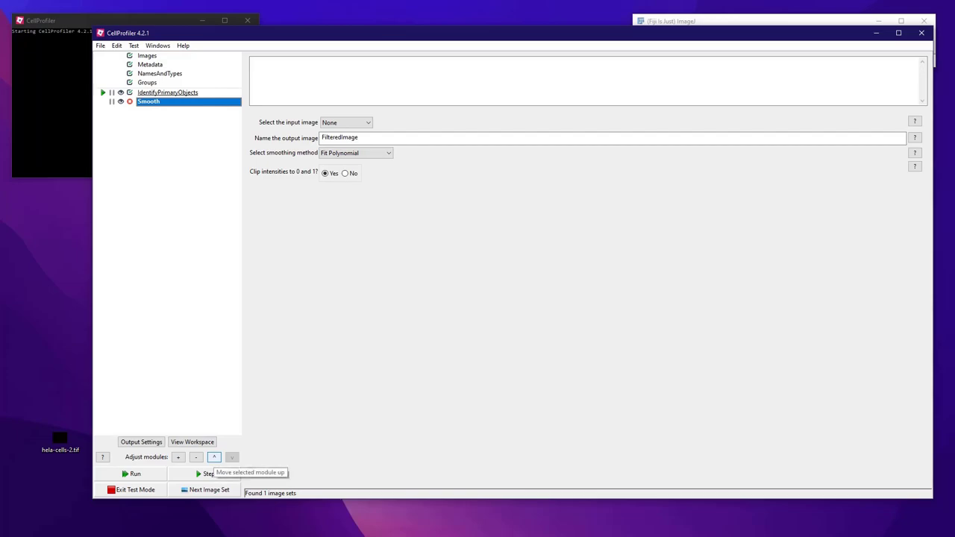
pyautogui.click(215, 456)
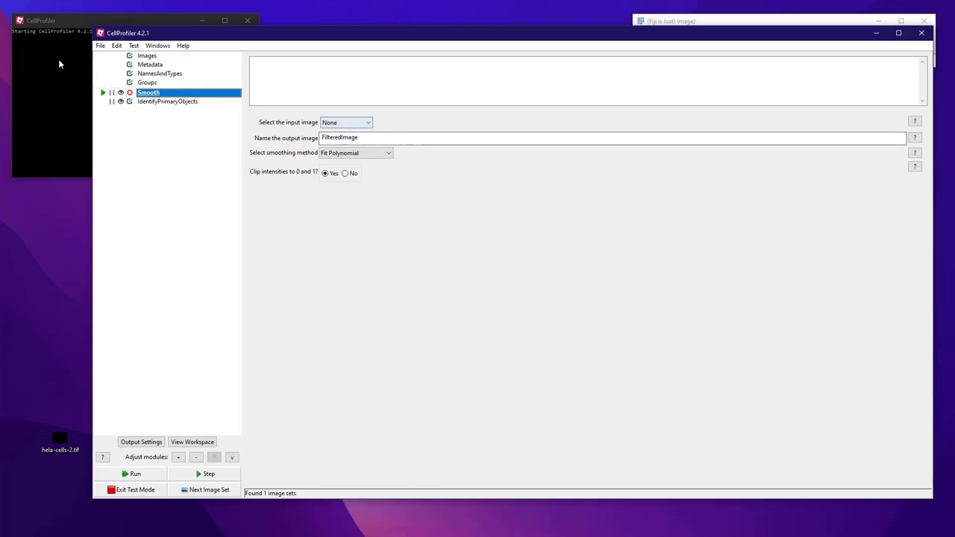
# Set the Smooth module's input image to Blue_channel and its smoothing method to Gaussian Filter.
pyautogui.click(349, 123)
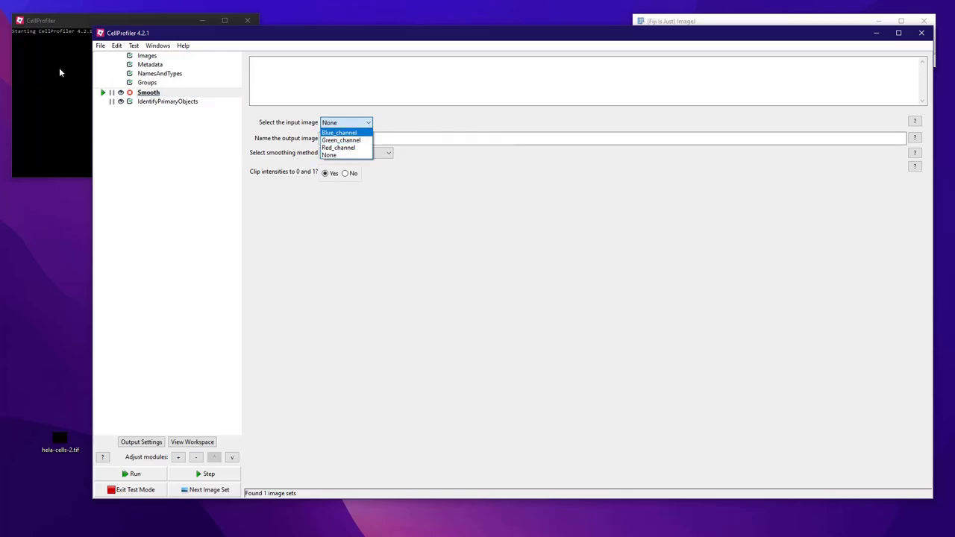
pyautogui.click(339, 132)
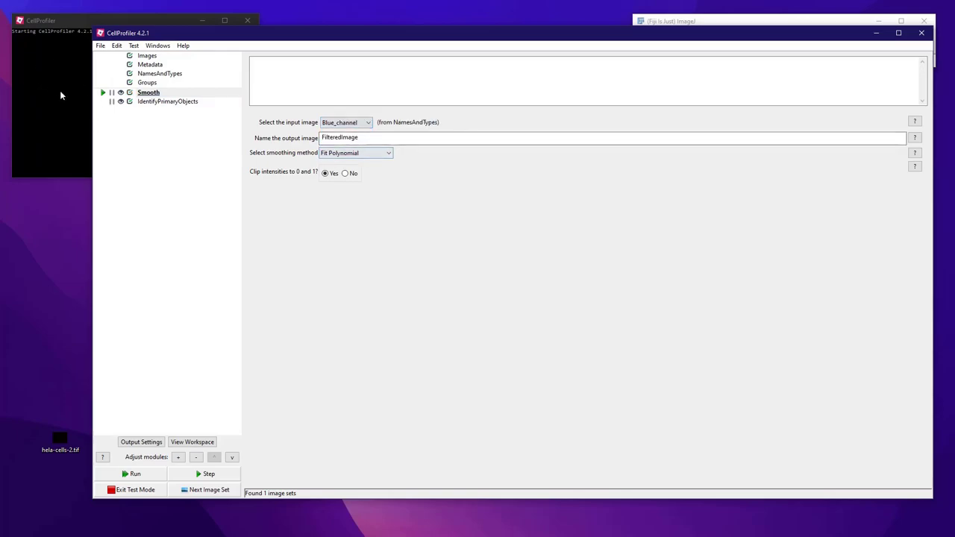
pyautogui.click(346, 153)
pyautogui.click(347, 170)
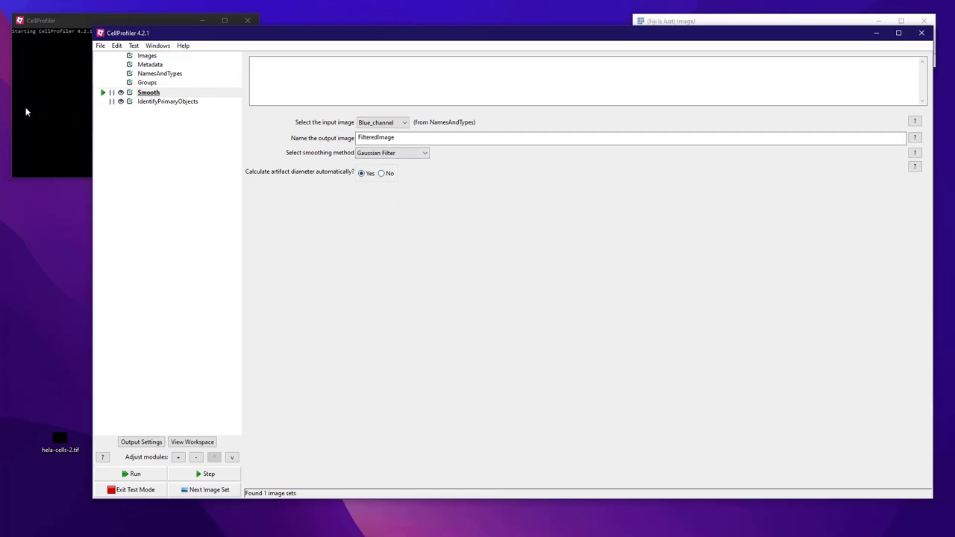
pyautogui.press('Tab')
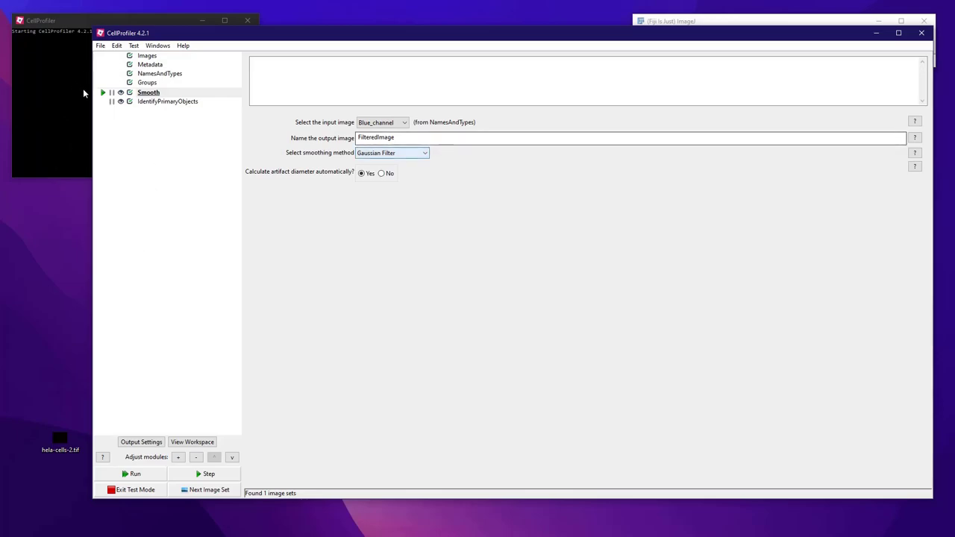
pyautogui.click(111, 121)
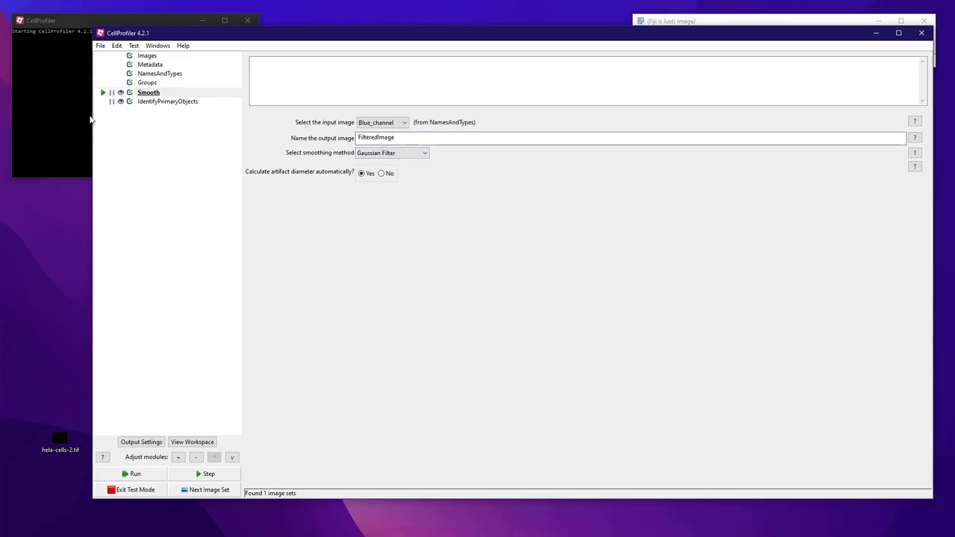
# Name the Smooth module's output image Blue_channel_filtered.
pyautogui.press('Tab')
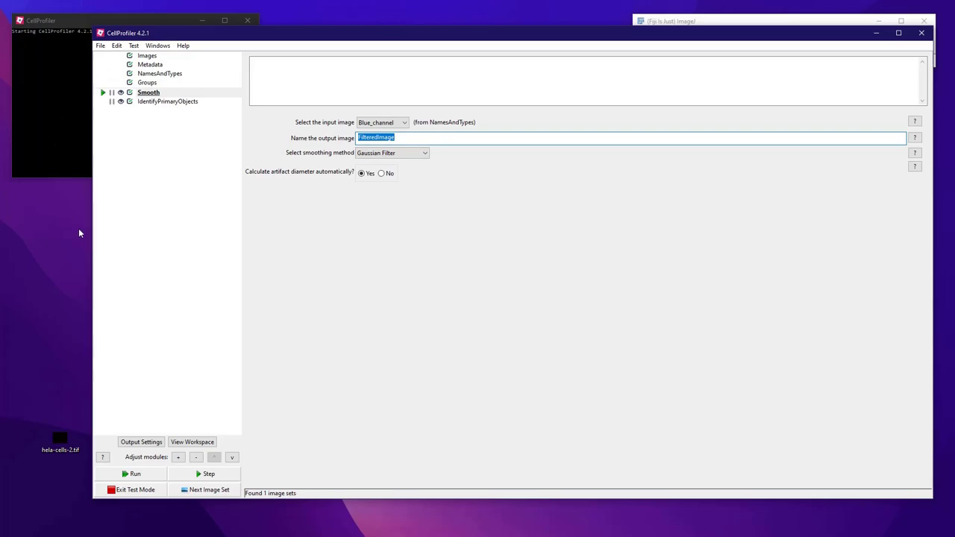
pyautogui.write('Blue_channel_f')
pyautogui.press('Tab')
# Set the IdentifyPrimaryObjects module's input image to Blue_channel_filtered.
pyautogui.click(167, 102)
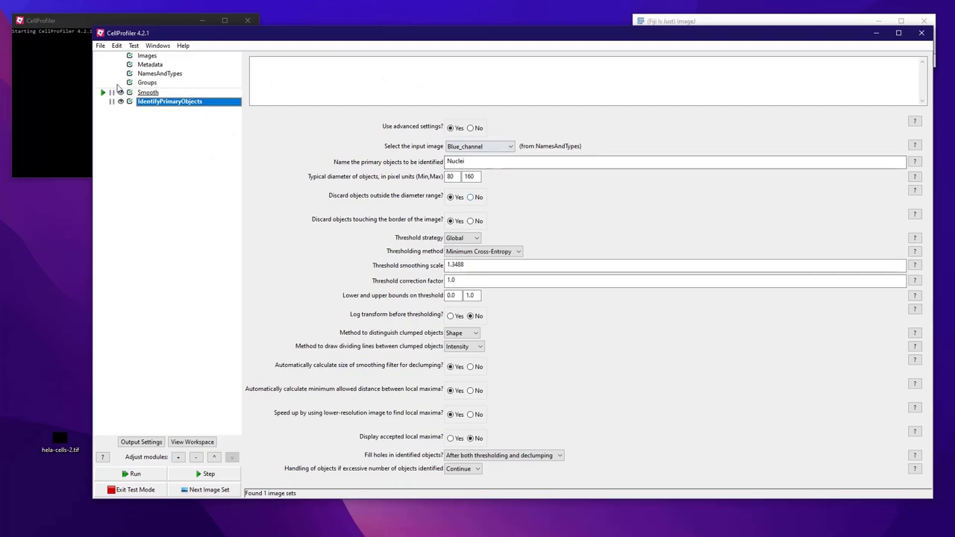
pyautogui.click(479, 146)
pyautogui.press('Down')
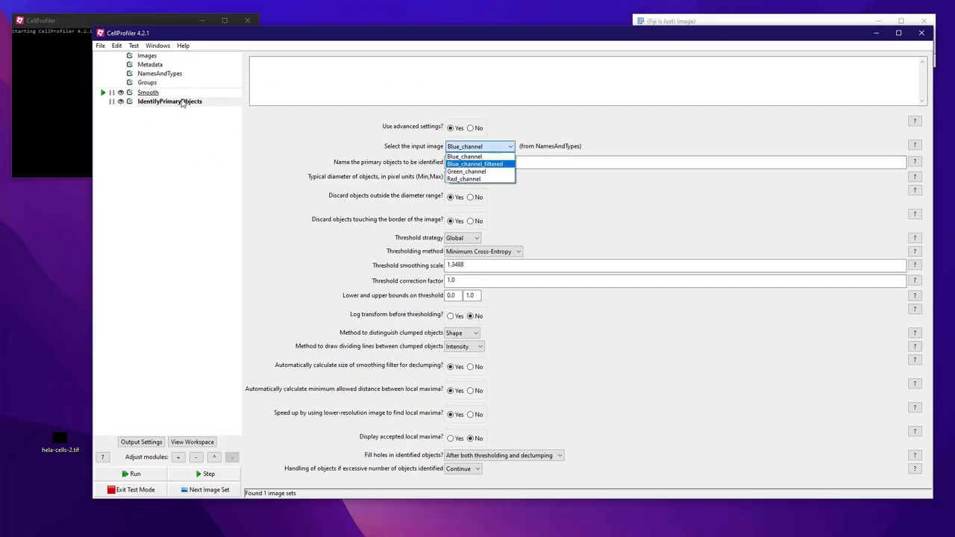
pyautogui.press('Return')
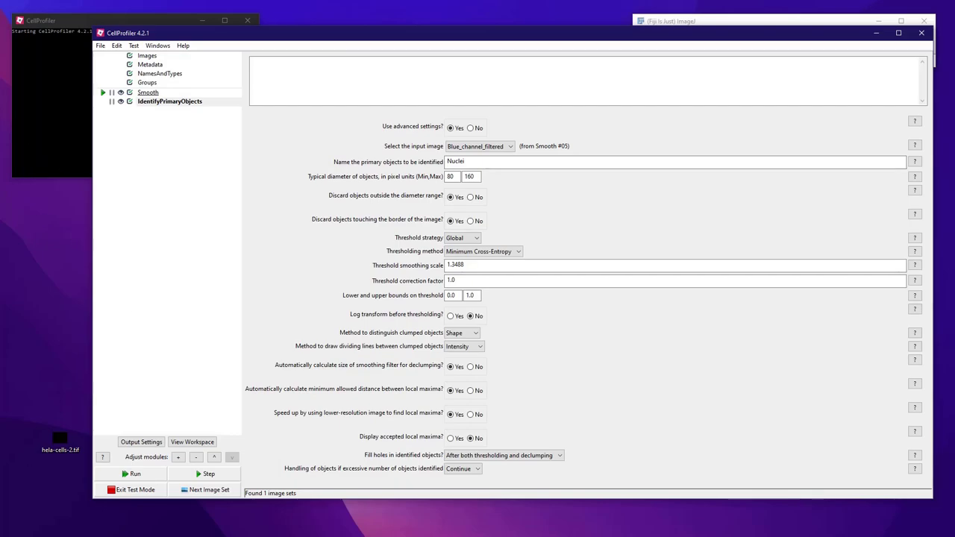
# Run the Smooth and IdentifyPrimaryObjects modules one at a time in test mode, check the nuclei outlines and close the IdentifyPrimaryObjects results.
pyautogui.click(206, 474)
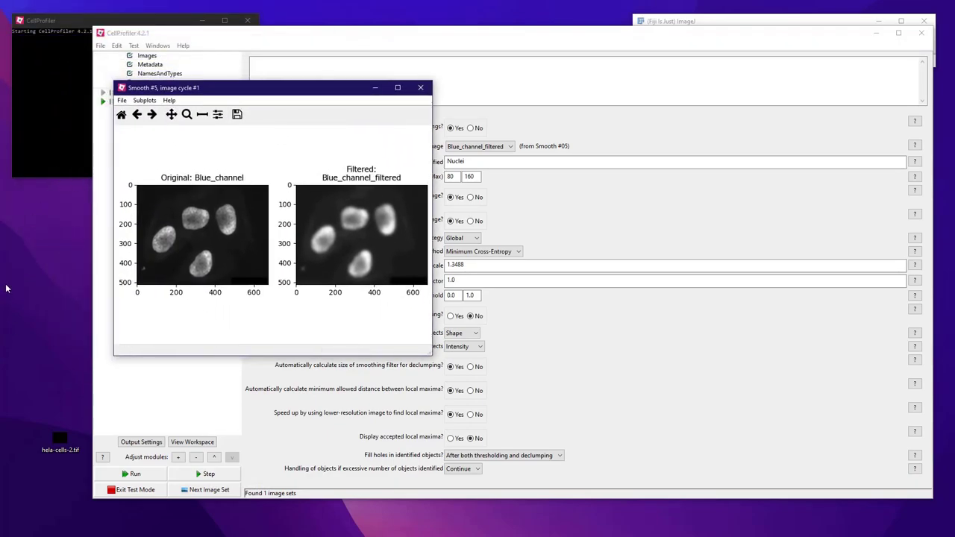
pyautogui.click(206, 474)
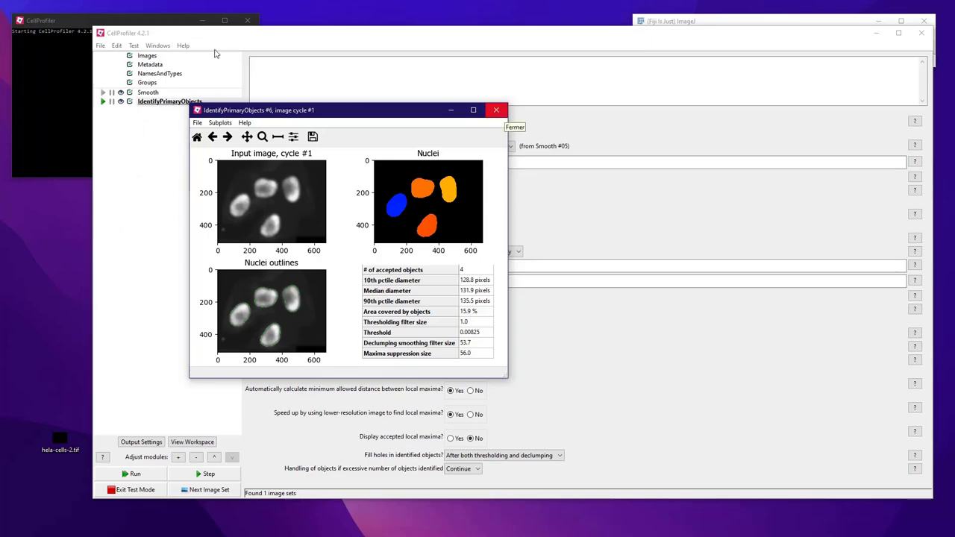
pyautogui.click(495, 110)
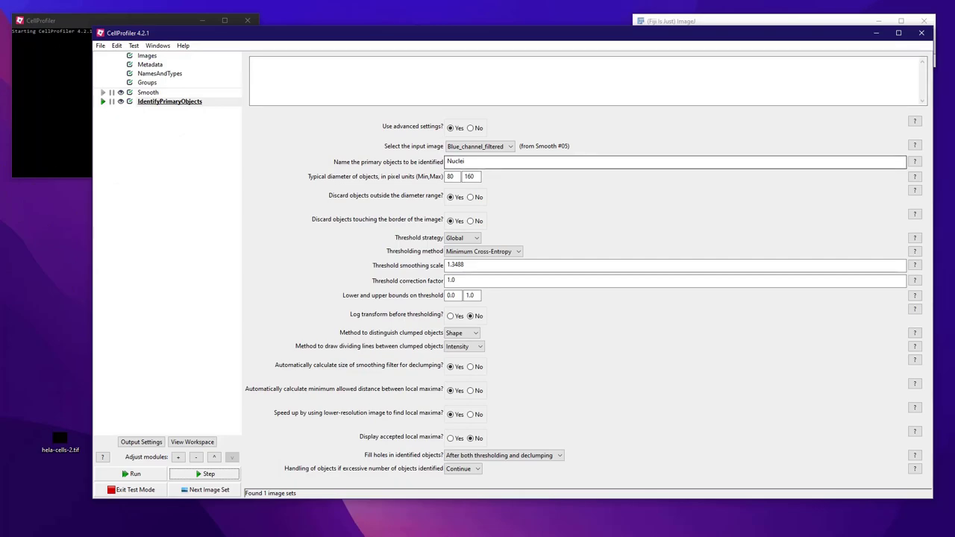
# Open hela-cells-2.tif in Fiji and split it into separate channel images.
pyautogui.moveTo(60, 440); pyautogui.dragTo(742, 30)
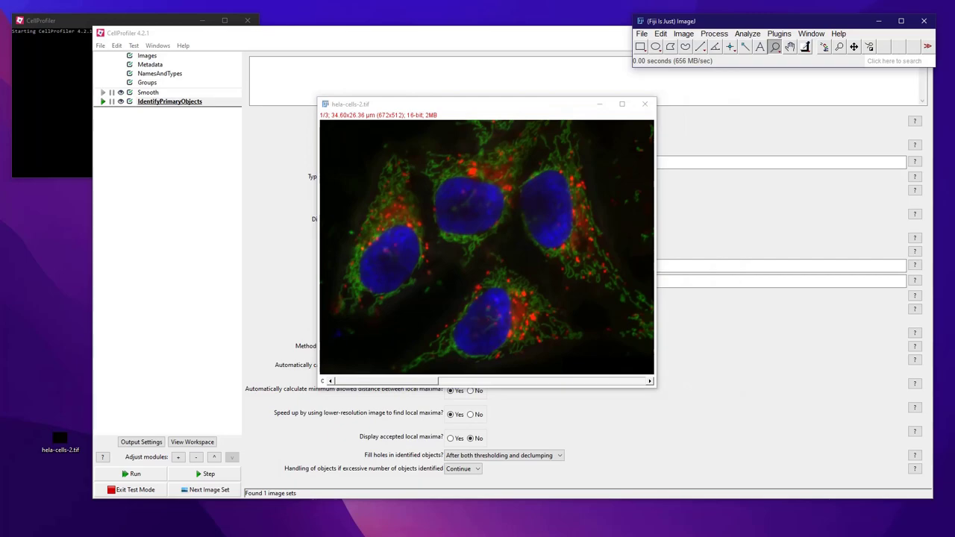
pyautogui.click(683, 34)
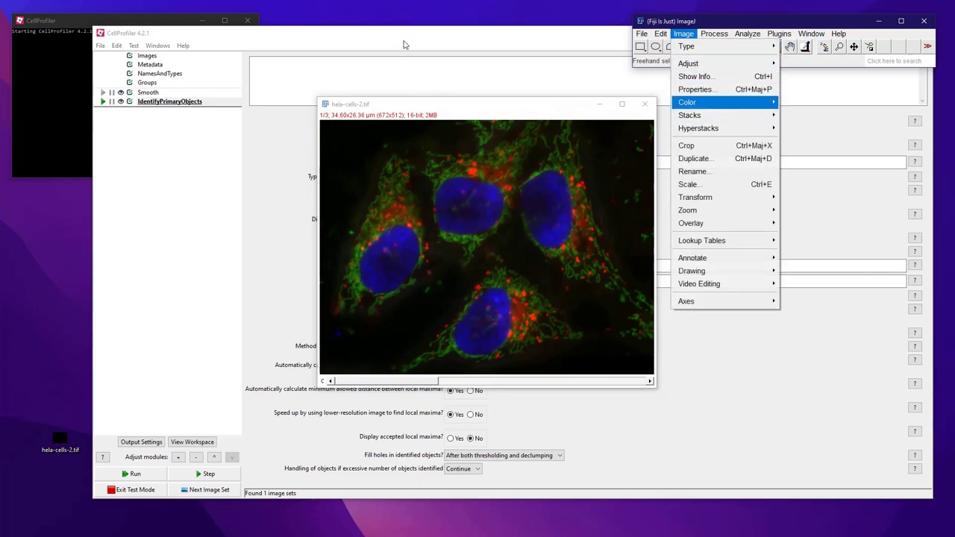
pyautogui.moveTo(702, 103)
pyautogui.press('Return')
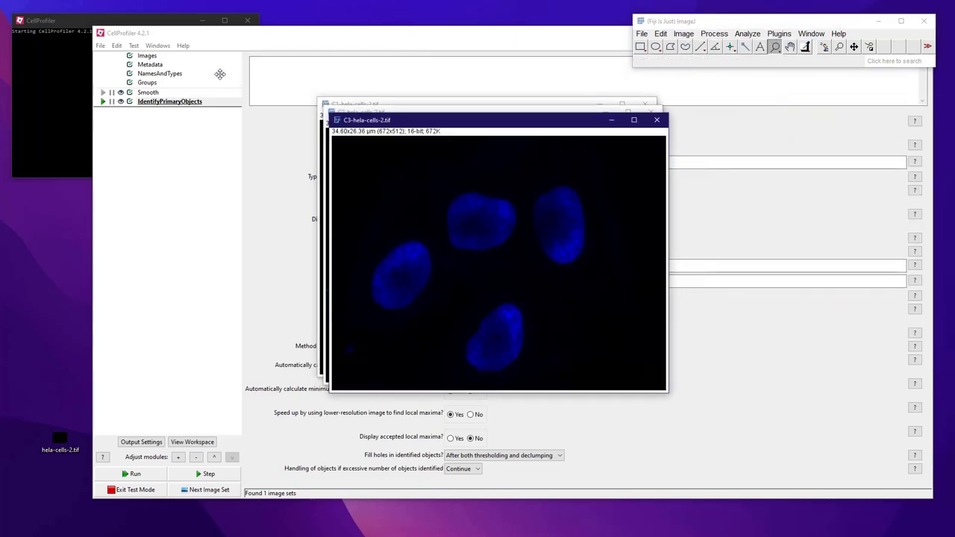
# Examine the green channel image at 200% zoom for the cell outlines, and close all three channel images.
pyautogui.moveTo(467, 112); pyautogui.dragTo(388, 123)
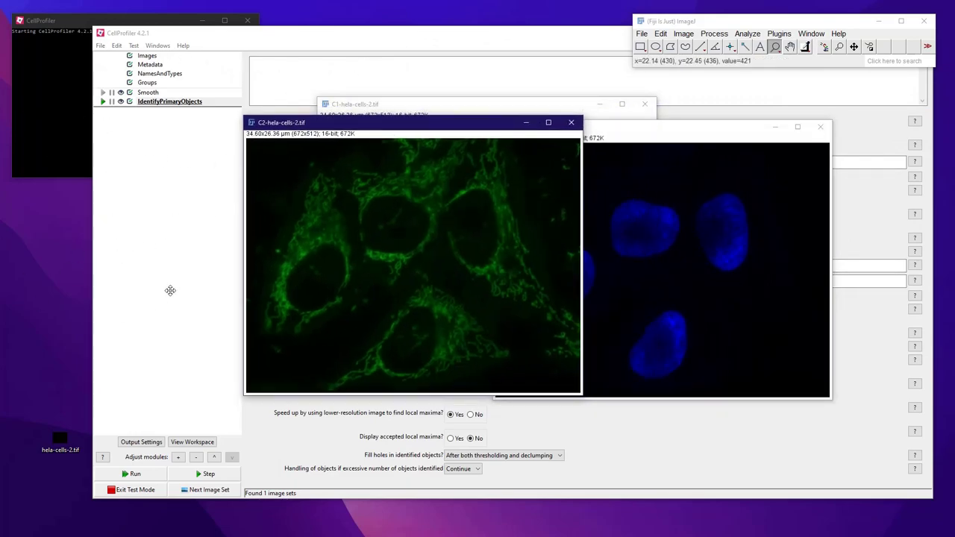
pyautogui.press('+')
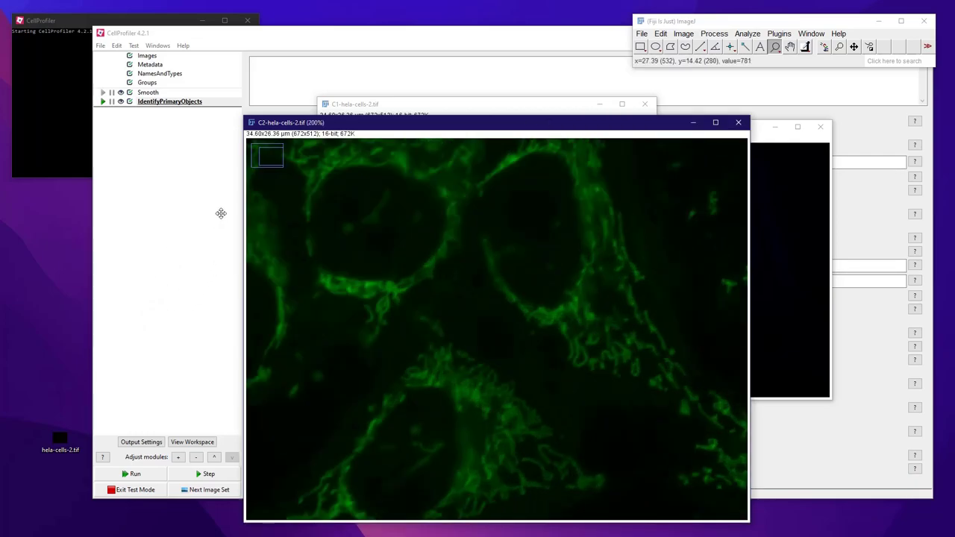
pyautogui.moveTo(489, 124); pyautogui.dragTo(441, 71)
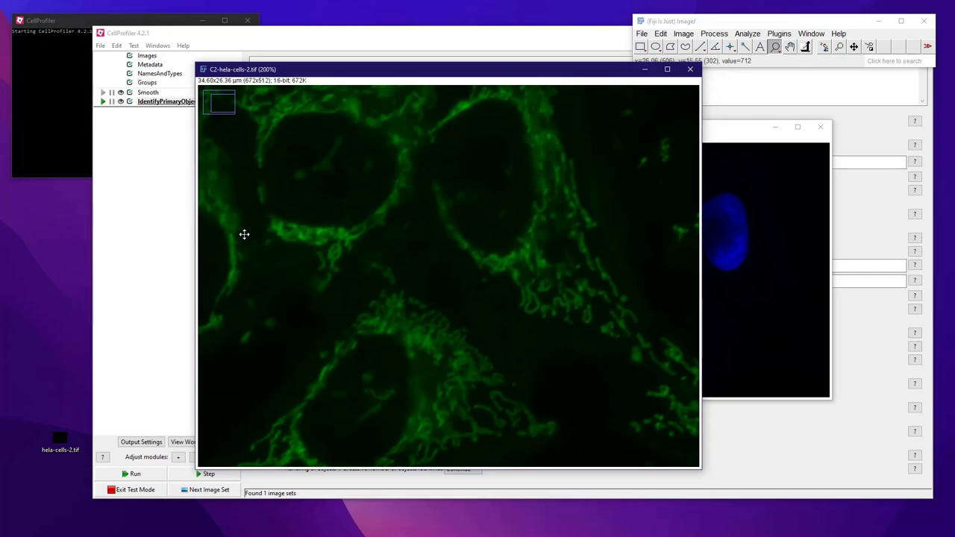
pyautogui.press('-')
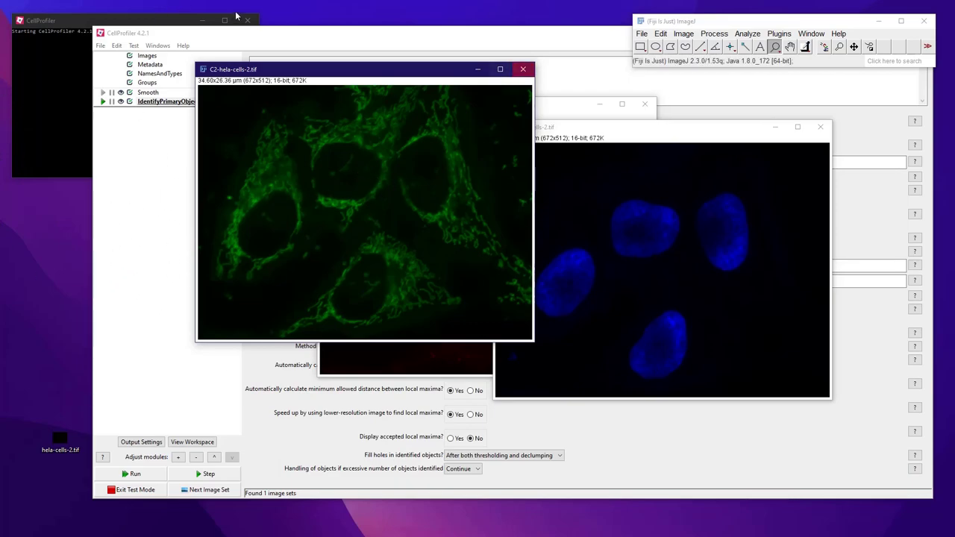
pyautogui.click(523, 68)
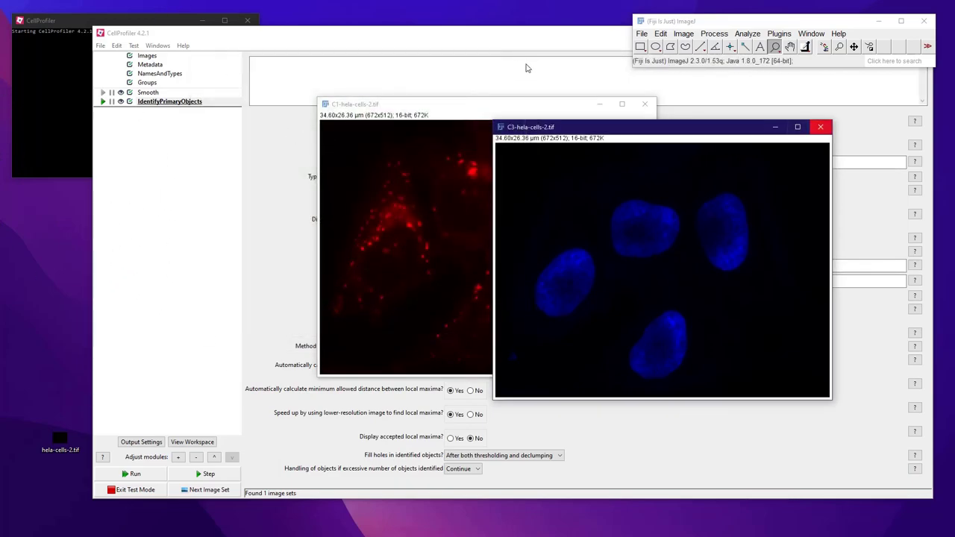
pyautogui.click(820, 126)
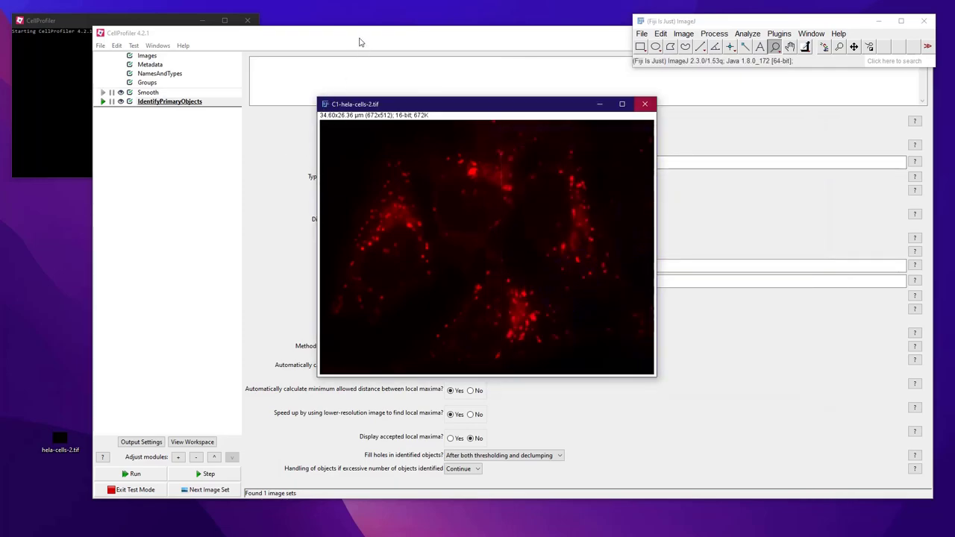
pyautogui.click(644, 103)
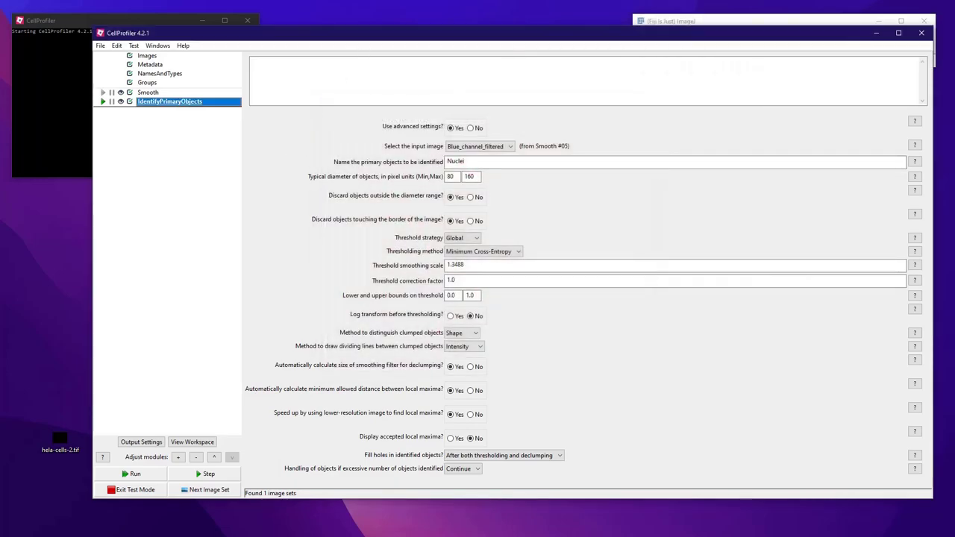
# Duplicate the Smooth module in the CellProfiler pipeline.
pyautogui.click(148, 92)
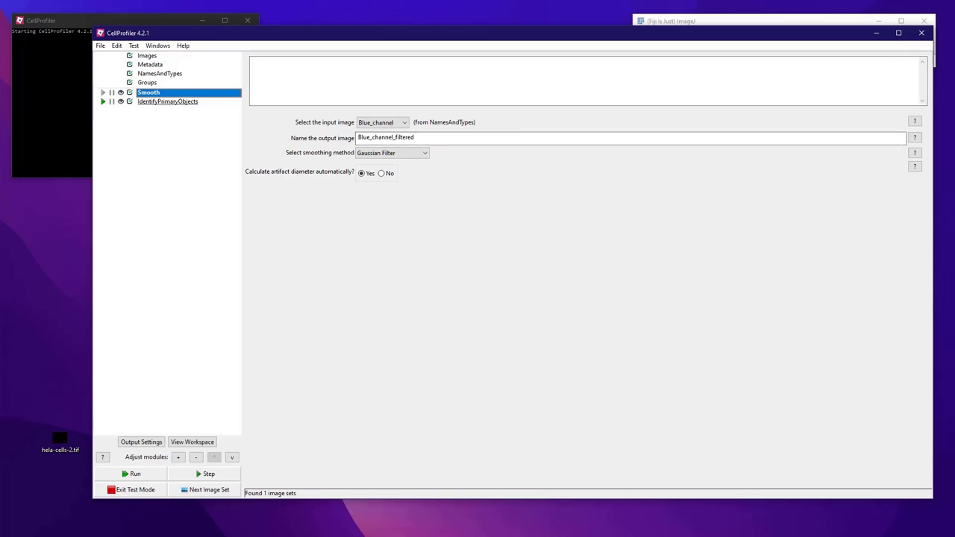
pyautogui.rightClick(161, 92)
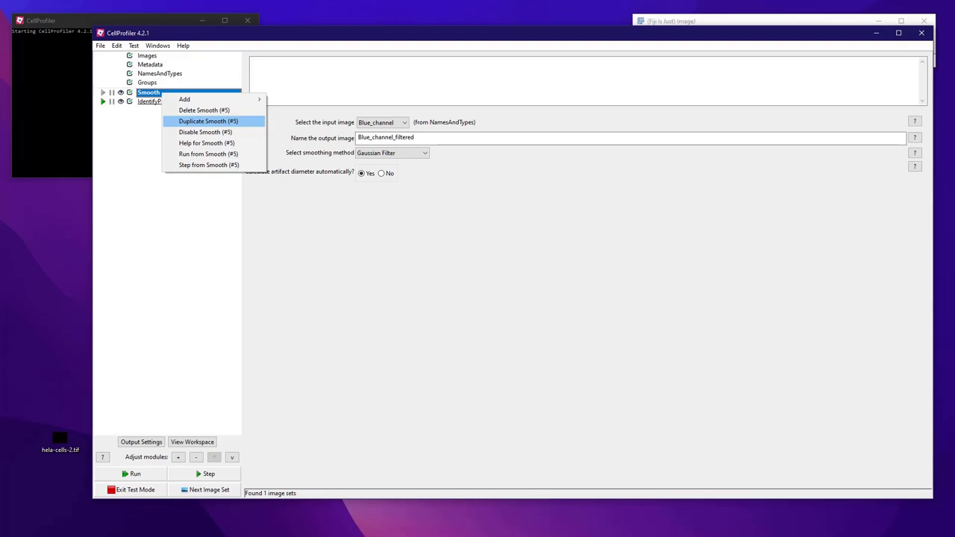
pyautogui.click(208, 121)
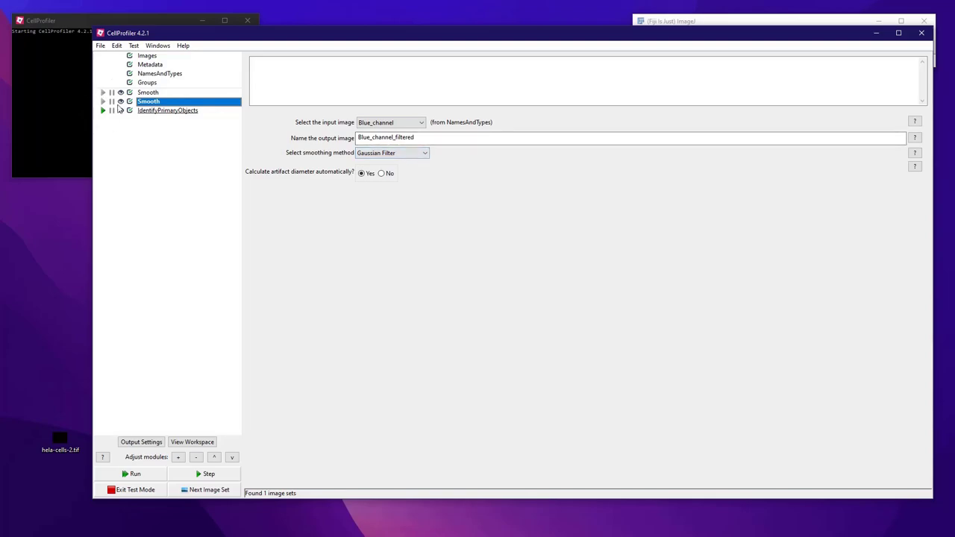
# Set the duplicated Smooth module's input image to Green_channel and name its output image Green_channel_filtered.
pyautogui.click(167, 110)
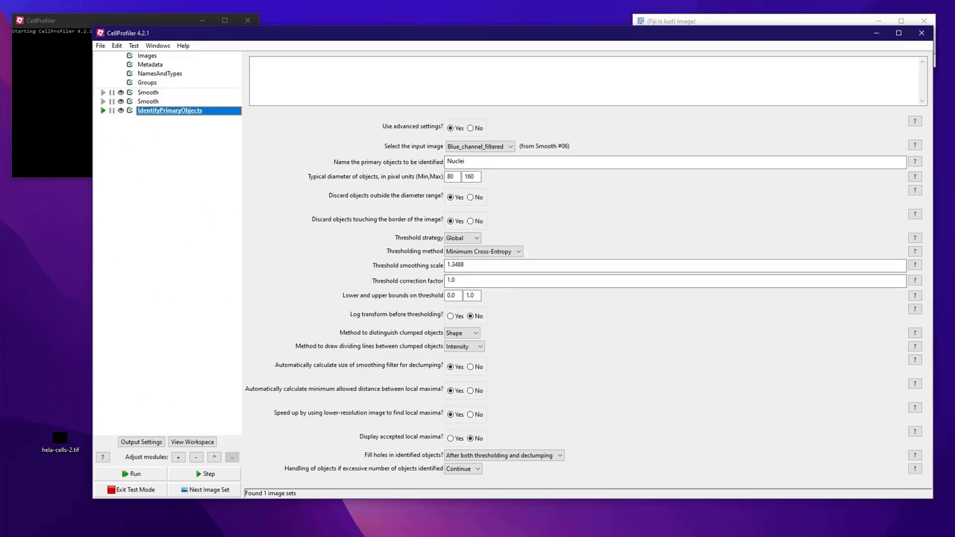
pyautogui.click(148, 101)
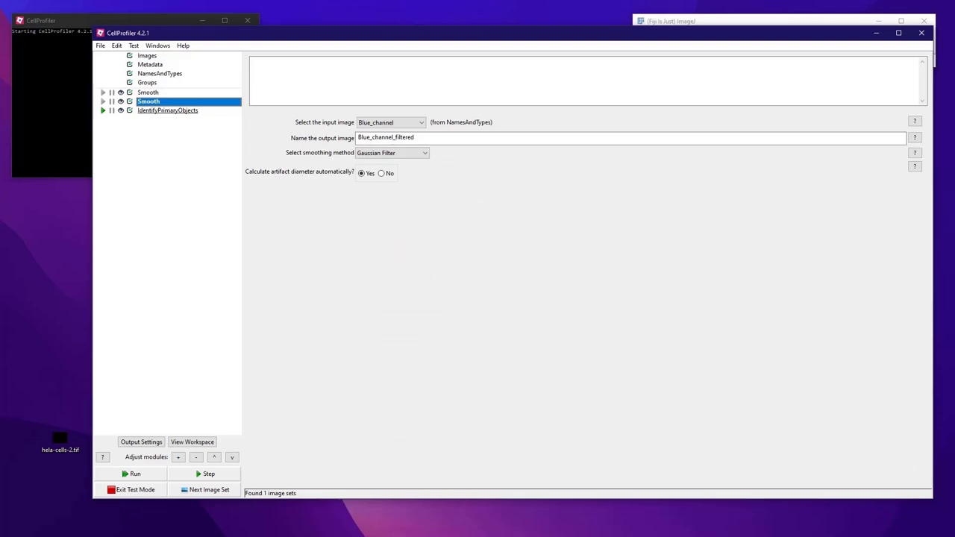
pyautogui.click(391, 123)
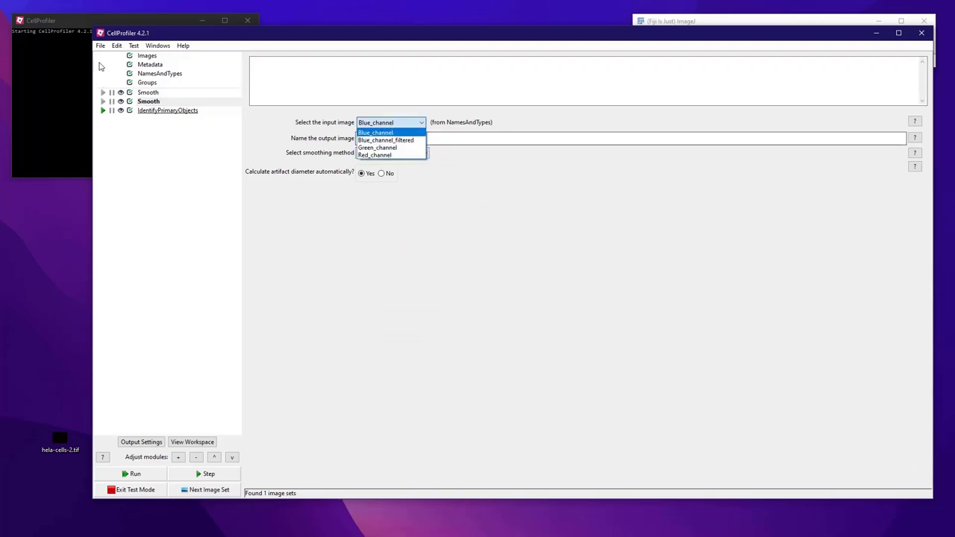
pyautogui.press('Return')
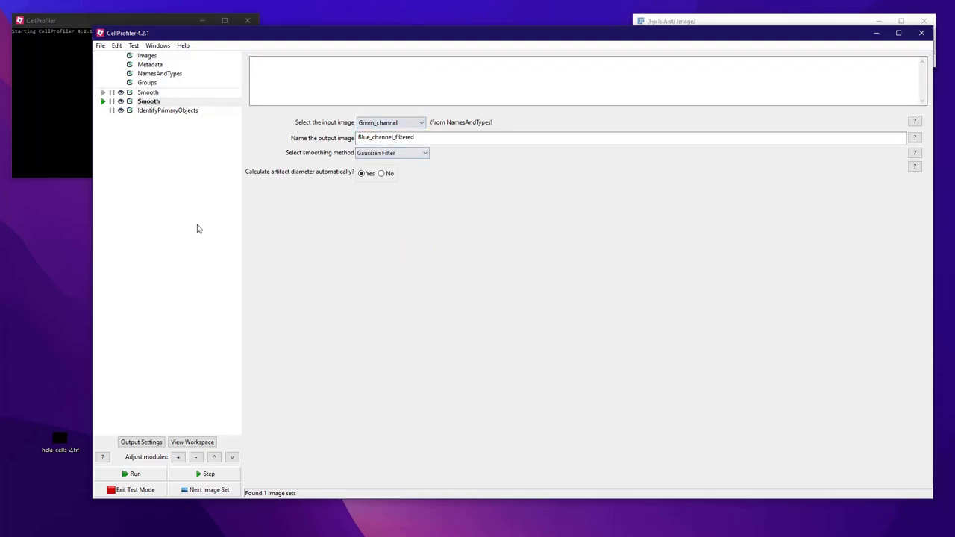
pyautogui.press('Tab')
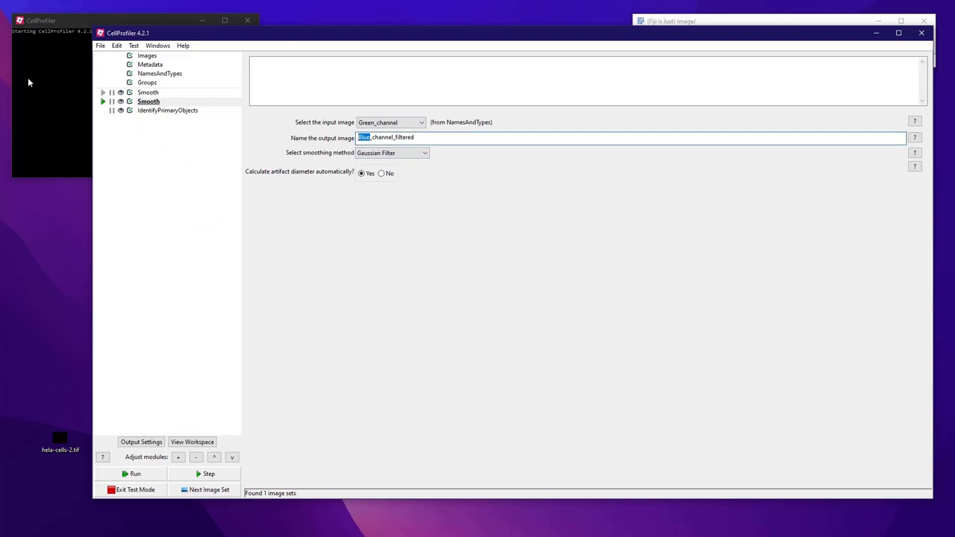
pyautogui.write('Green')
# Add the IdentifySecondaryObjects module from the Object Processing category after IdentifyPrimaryObjects and close the Add modules window.
pyautogui.click(170, 110)
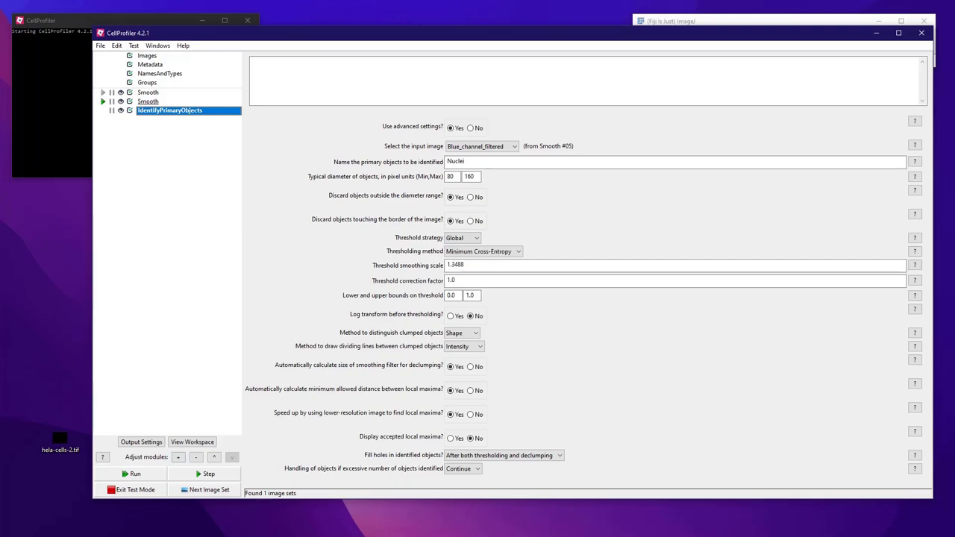
pyautogui.click(178, 456)
pyautogui.moveTo(1, 36); pyautogui.dragTo(124, 107)
pyautogui.click(87, 155)
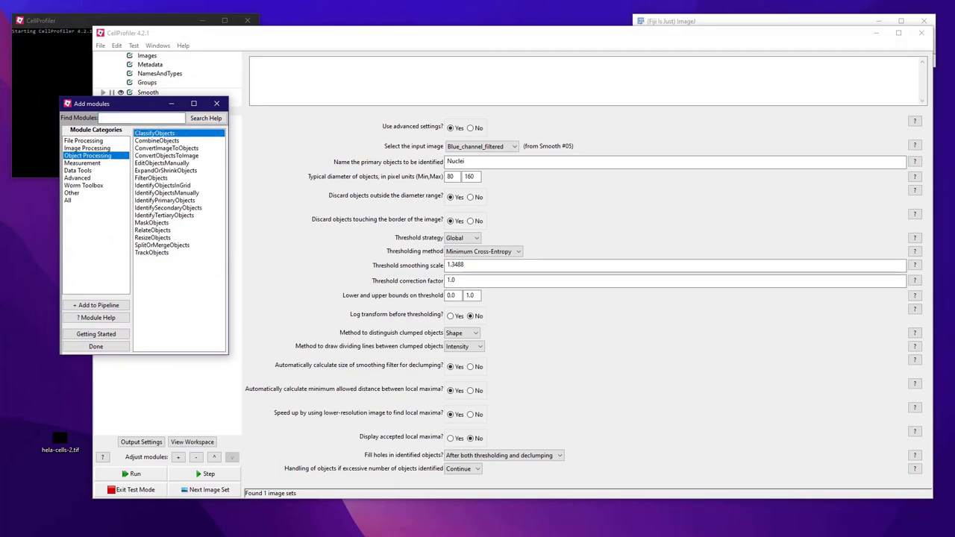
pyautogui.click(168, 207)
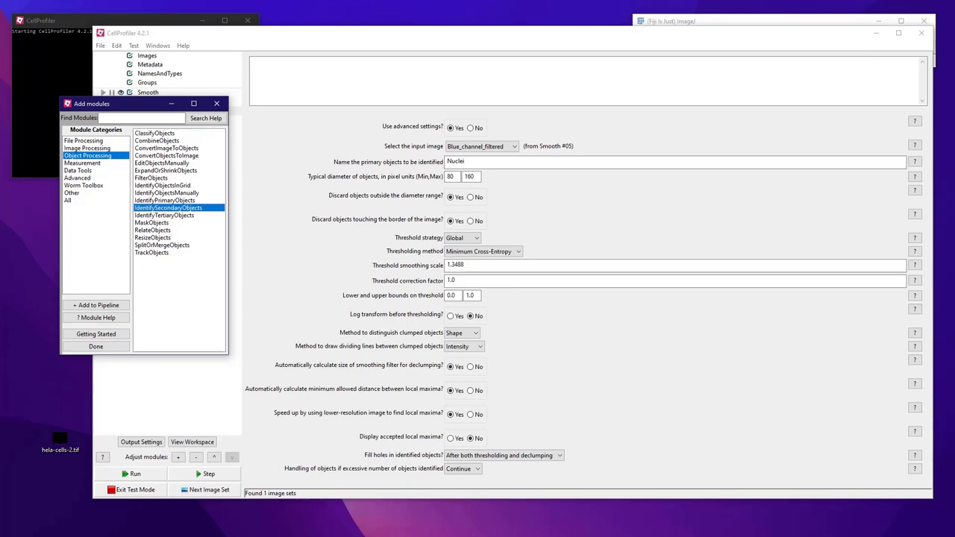
pyautogui.doubleClick(168, 207)
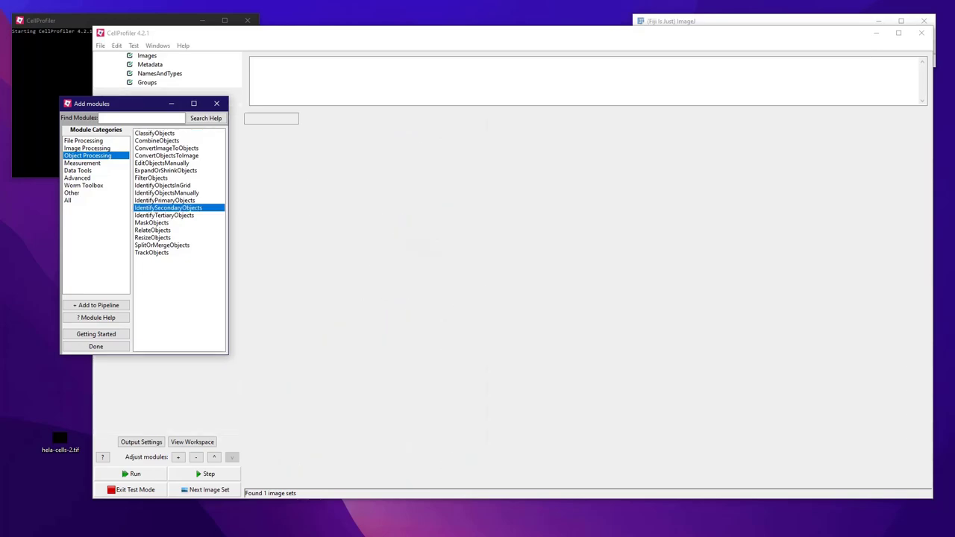
pyautogui.click(216, 104)
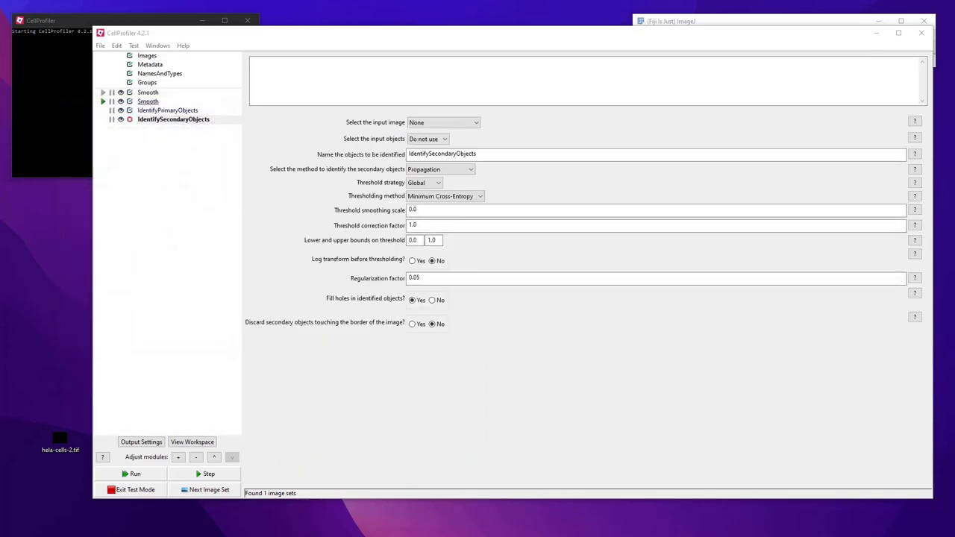
# Set the IdentifySecondaryObjects module's input image to Green_channel_filtered and its input objects to Nuclei.
pyautogui.click(433, 122)
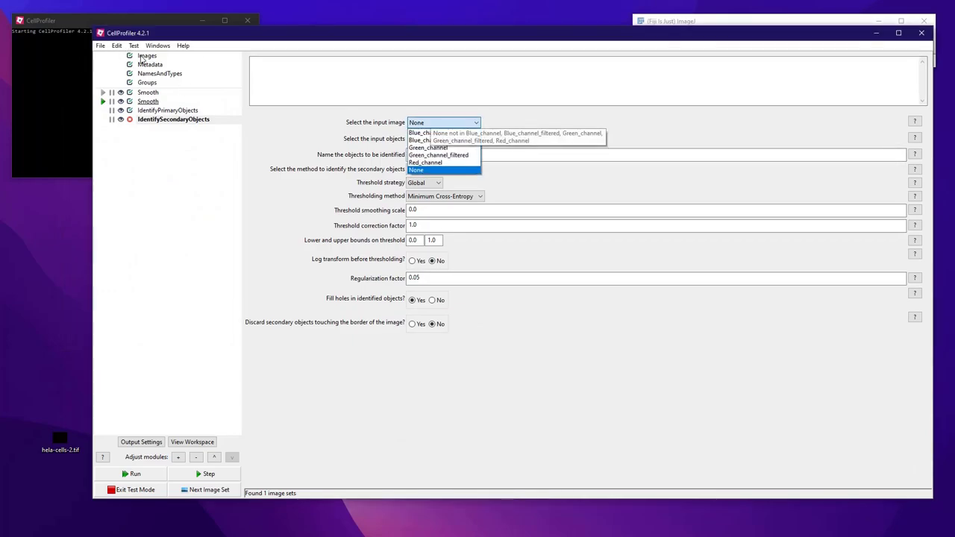
pyautogui.press('Down')
pyautogui.press('Down')
pyautogui.press('Down')
pyautogui.press('Up')
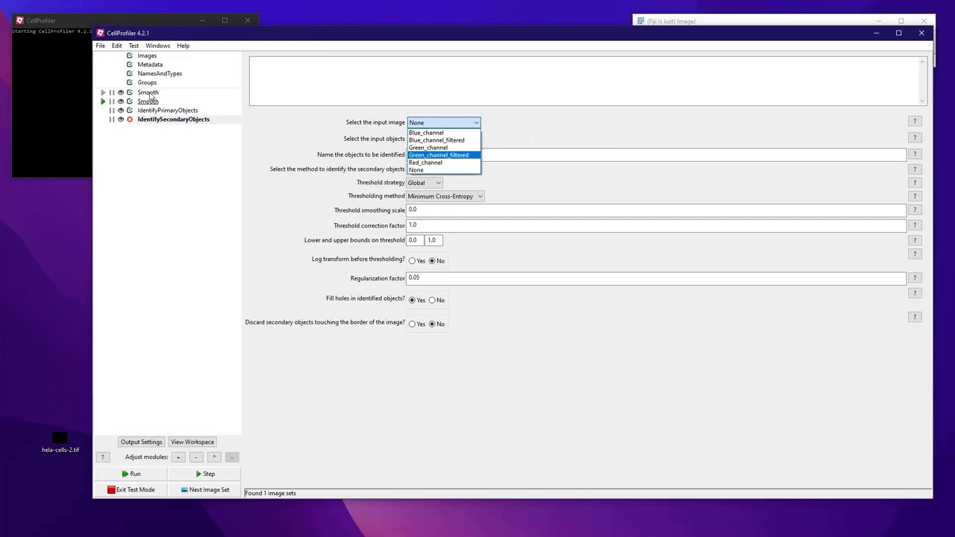
pyautogui.press('Return')
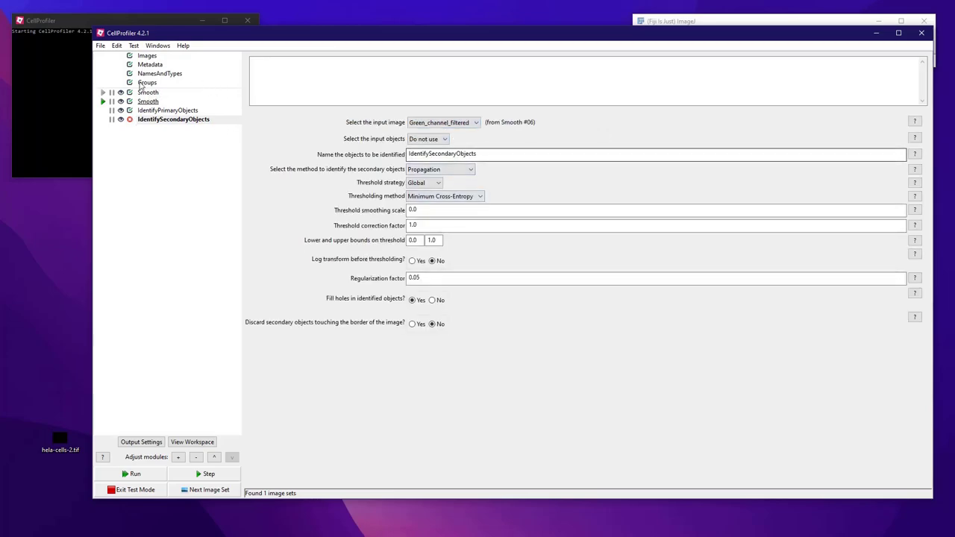
pyautogui.press('Tab')
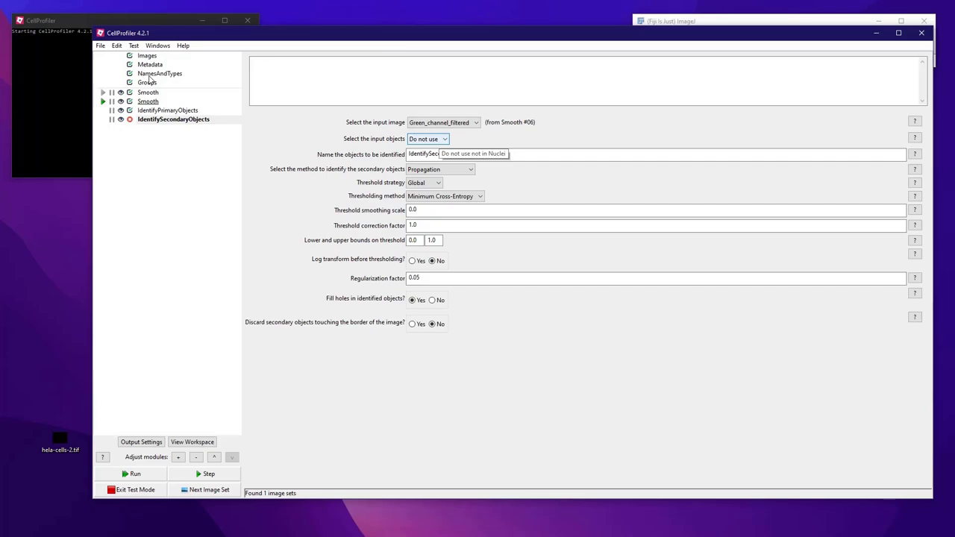
pyautogui.hotkey('alt', 'Down')
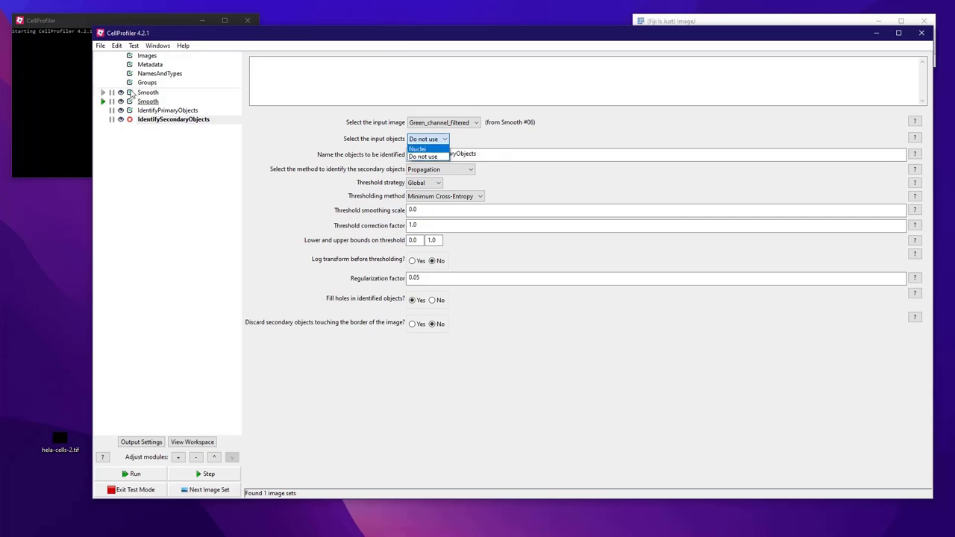
pyautogui.press('Return')
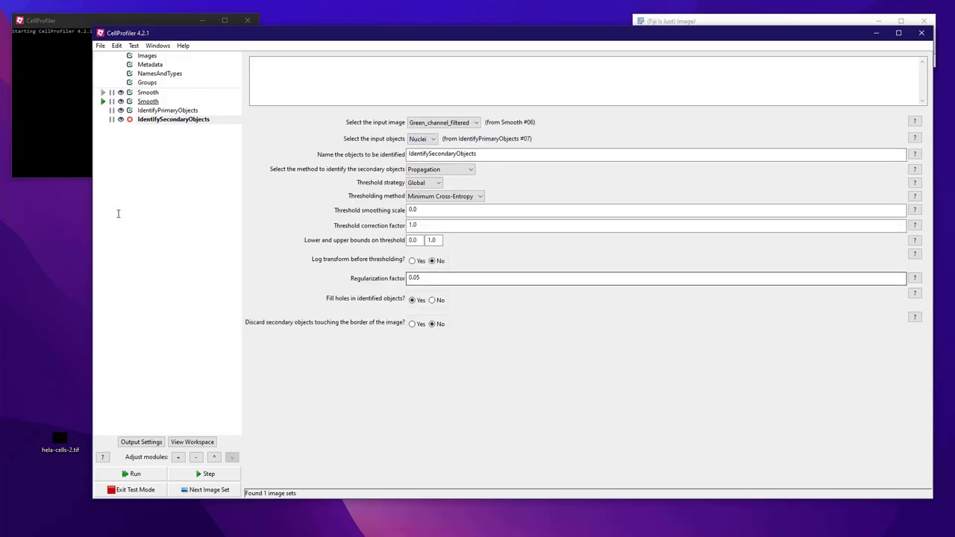
# Name the secondary objects Cells, then step the test run through IdentifySecondaryObjects and close its result window.
pyautogui.press('Tab')
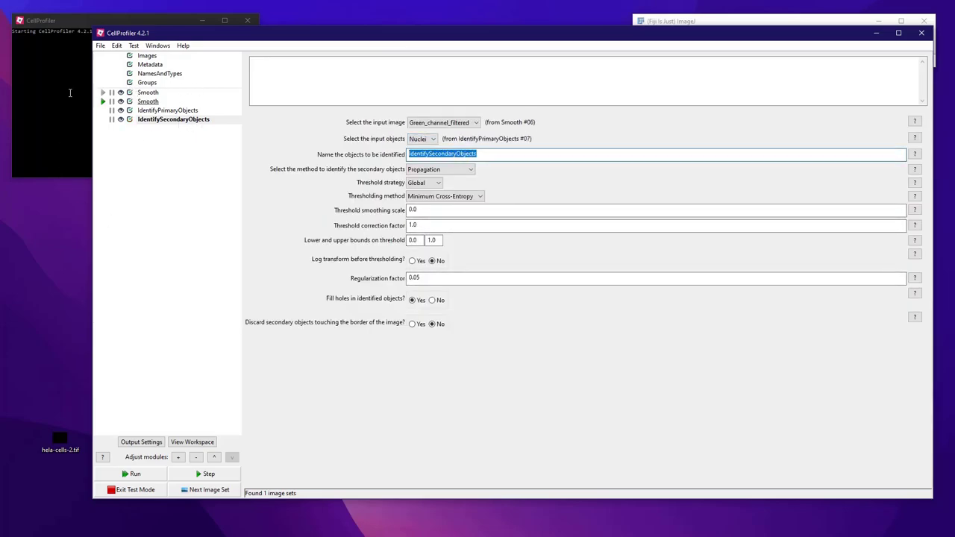
pyautogui.write('Cells')
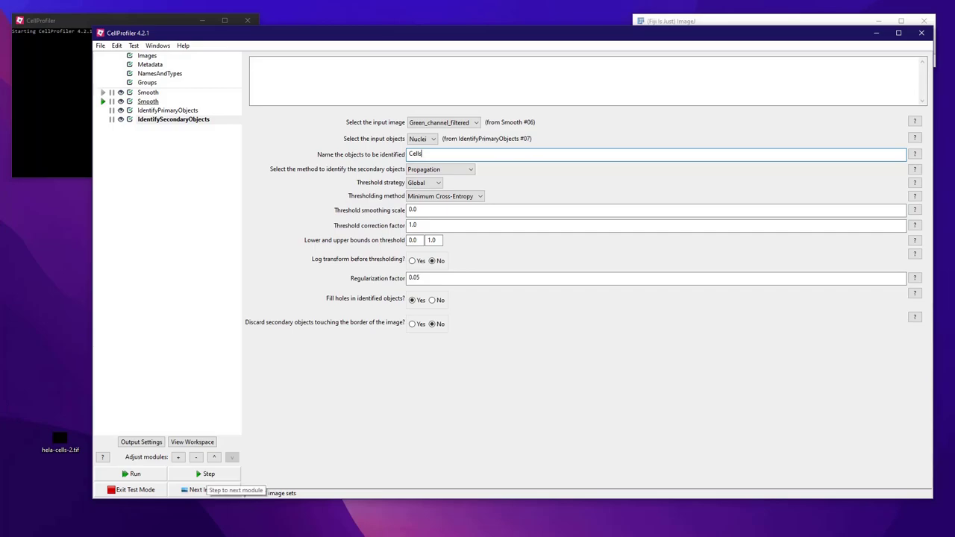
pyautogui.click(207, 475)
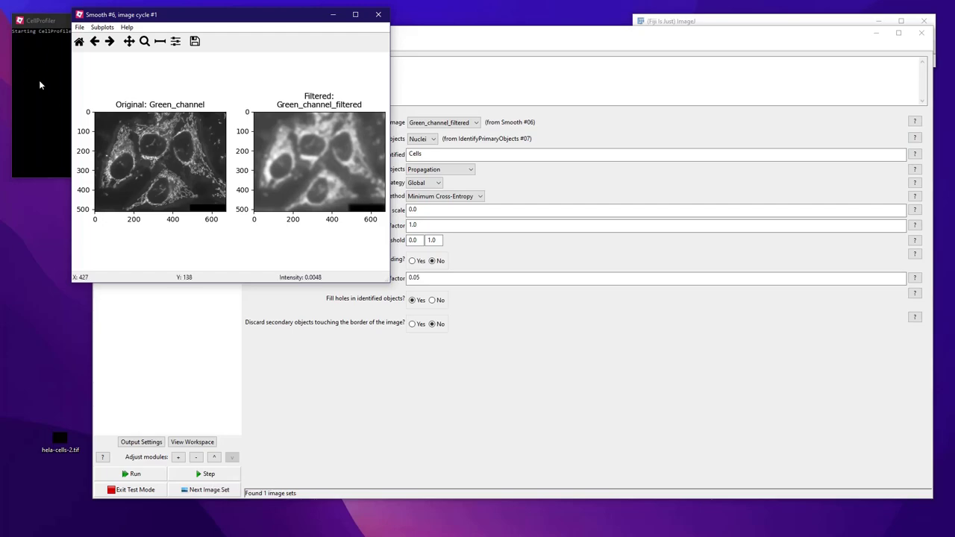
pyautogui.click(209, 475)
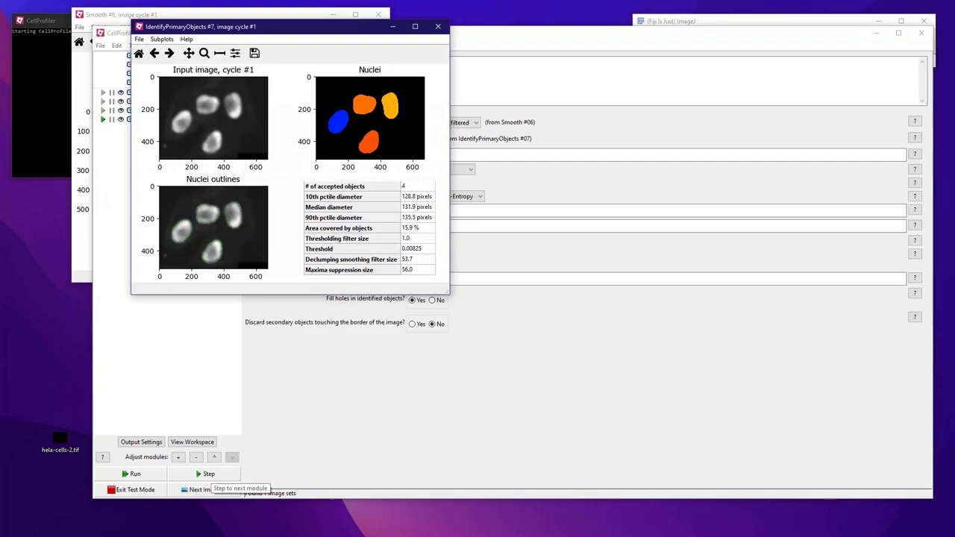
pyautogui.click(209, 475)
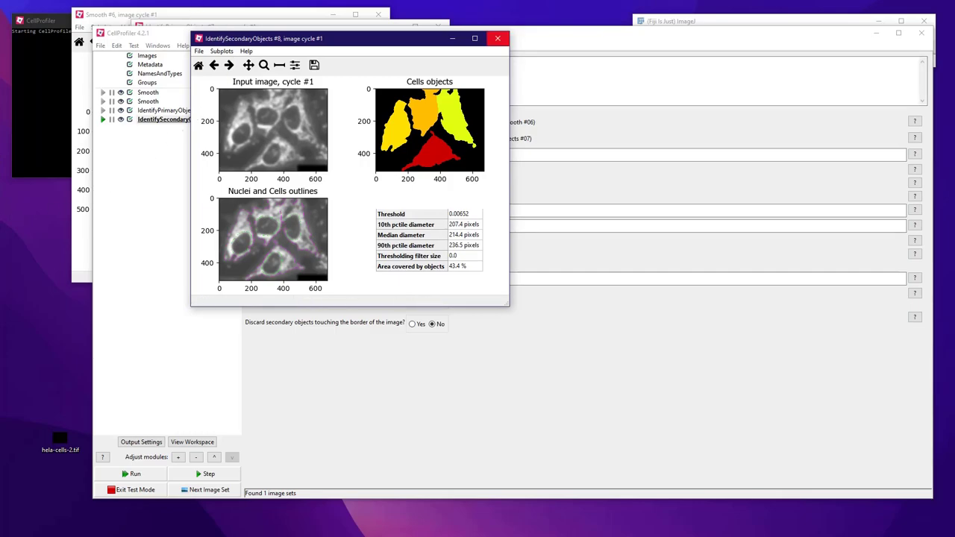
pyautogui.click(497, 38)
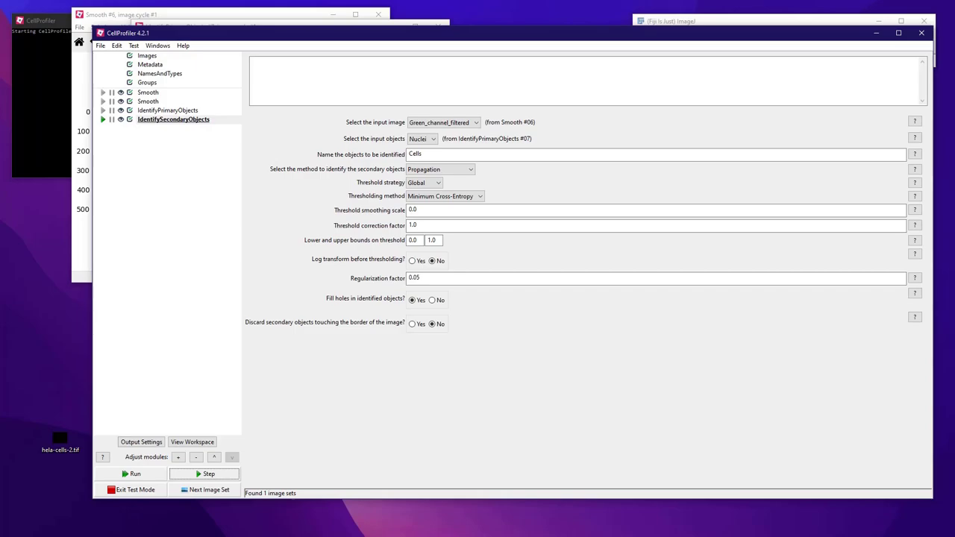
# Add a second IdentifyPrimaryObjects module from the Object Processing category after IdentifySecondaryObjects and close the Add modules window.
pyautogui.click(178, 457)
pyautogui.moveTo(10, 33); pyautogui.dragTo(241, 175)
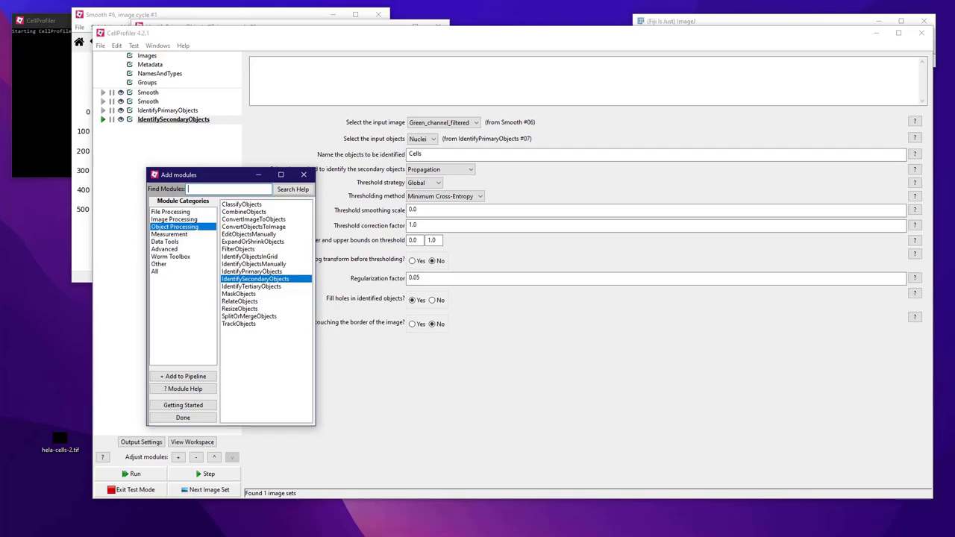
pyautogui.click(251, 271)
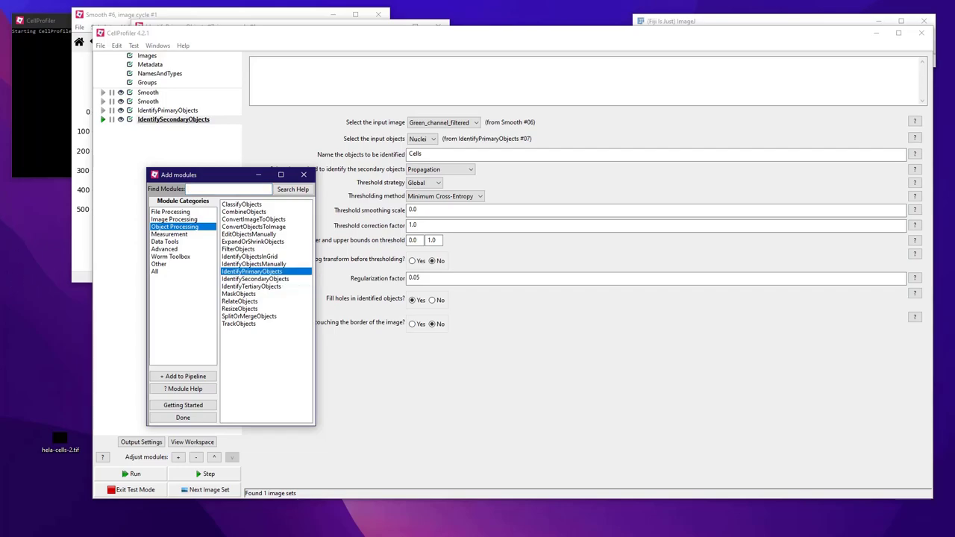
pyautogui.doubleClick(251, 271)
pyautogui.click(303, 175)
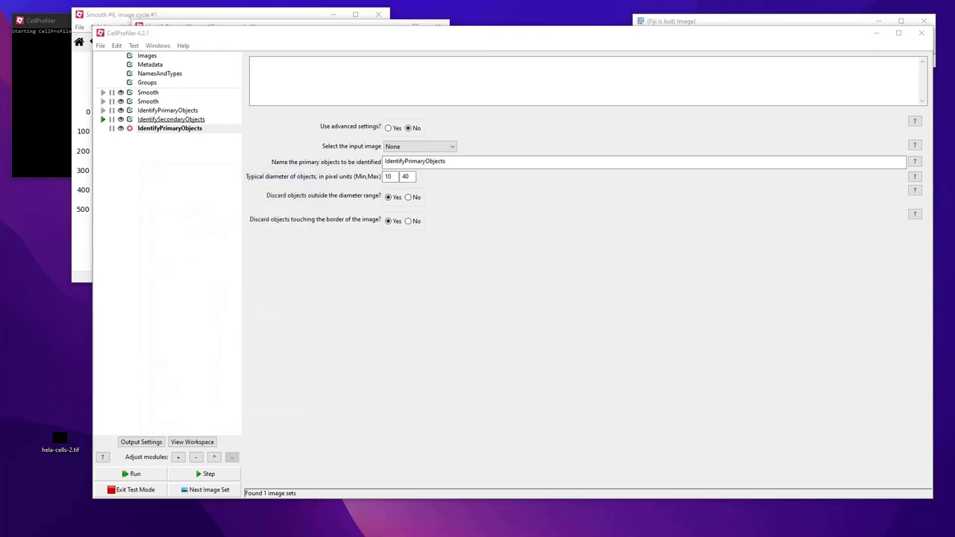
# Set the new IdentifyPrimaryObjects module's input image to Red_channel and name its objects Vesicles.
pyautogui.click(405, 146)
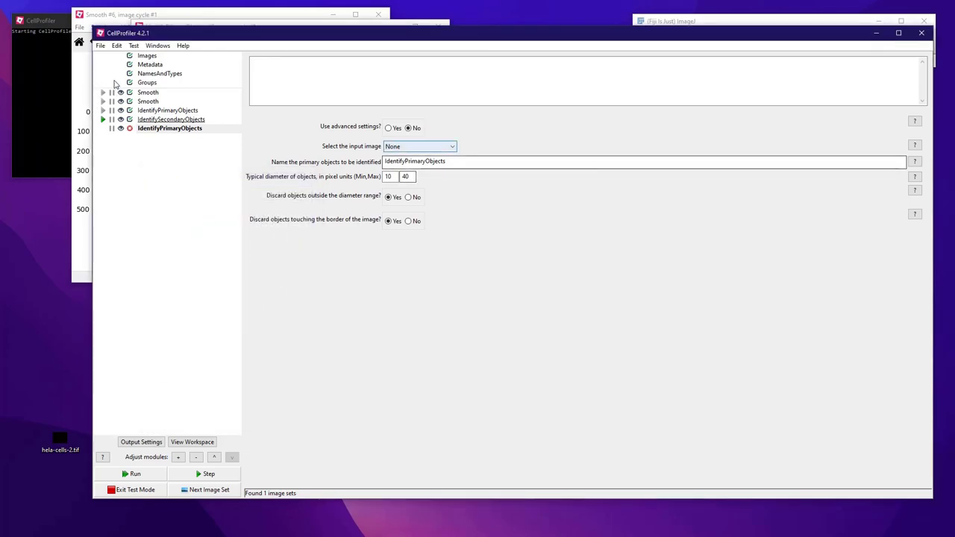
pyautogui.press('Up')
pyautogui.press('Up')
pyautogui.press('Down')
pyautogui.press('Down')
pyautogui.press('Up')
pyautogui.press('Up')
pyautogui.press('Down')
pyautogui.press('Return')
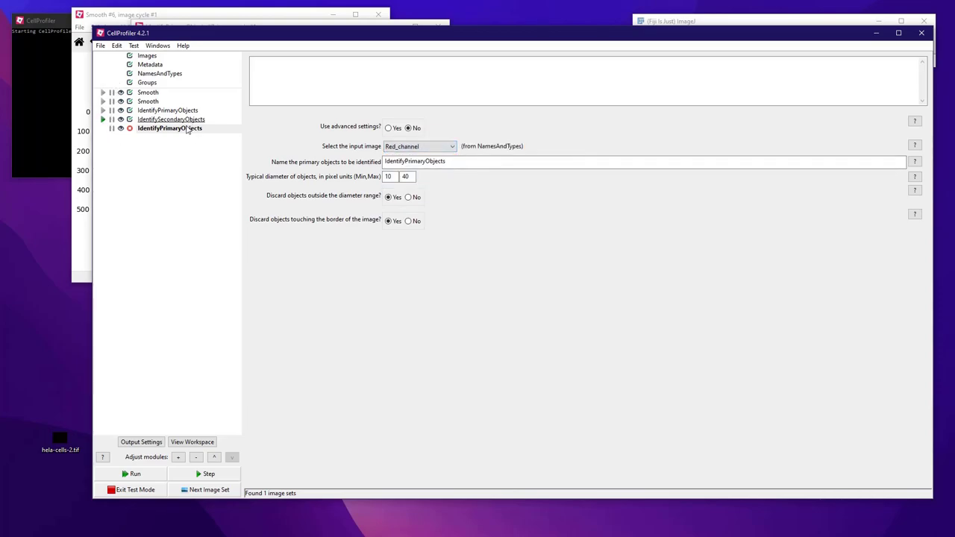
pyautogui.press('Tab')
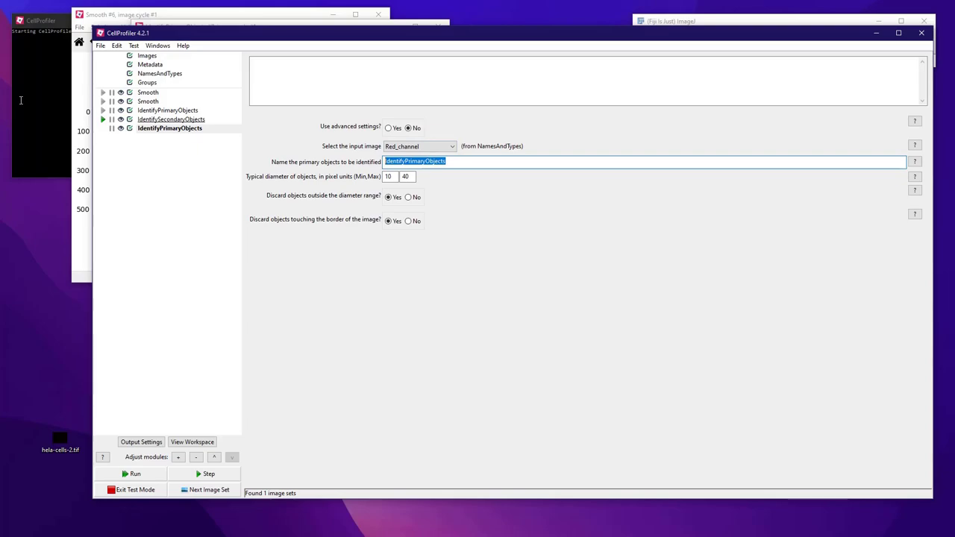
pyautogui.write('Ves')
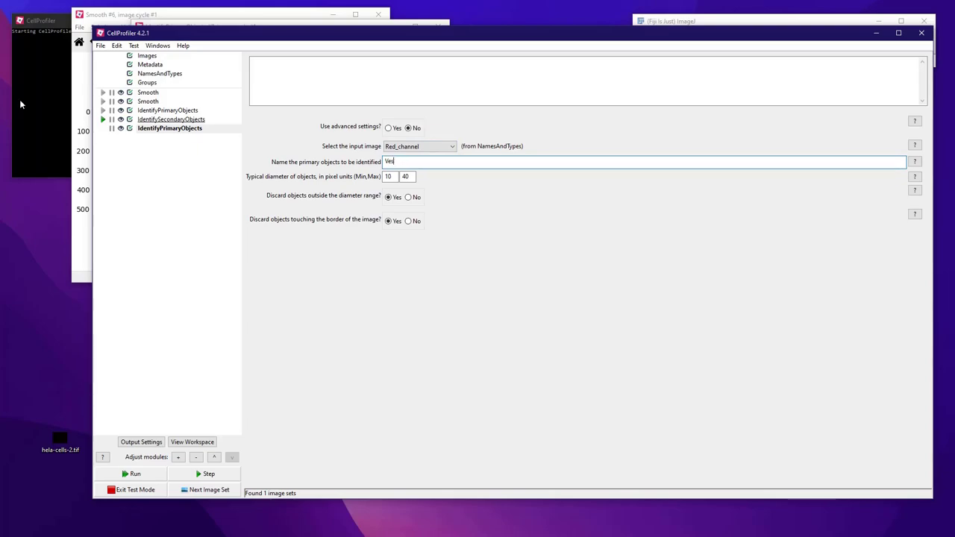
pyautogui.write('icles')
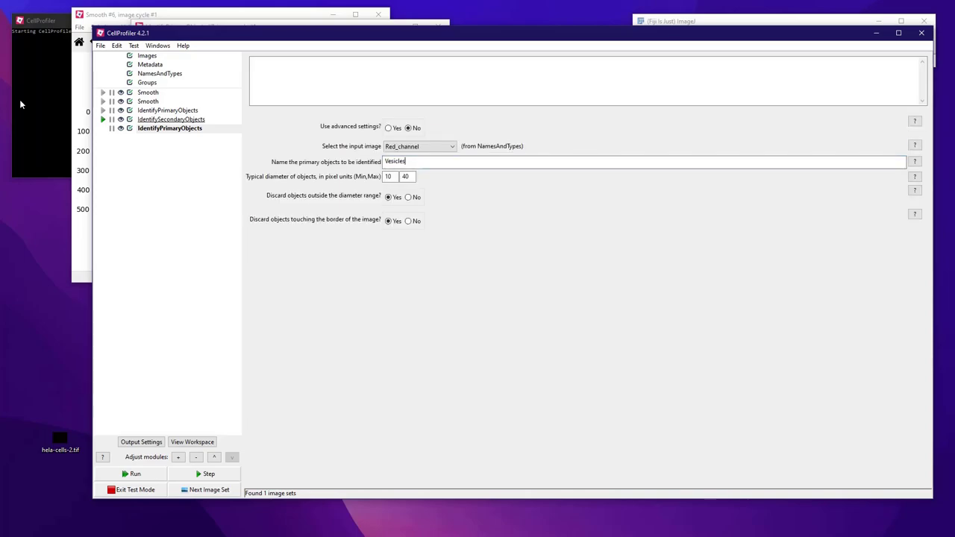
pyautogui.press('Tab')
# Display hela-cells-2.tif from the Images module and set its contrast normalization mode to Normalized.
pyautogui.click(147, 55)
pyautogui.doubleClick(270, 124)
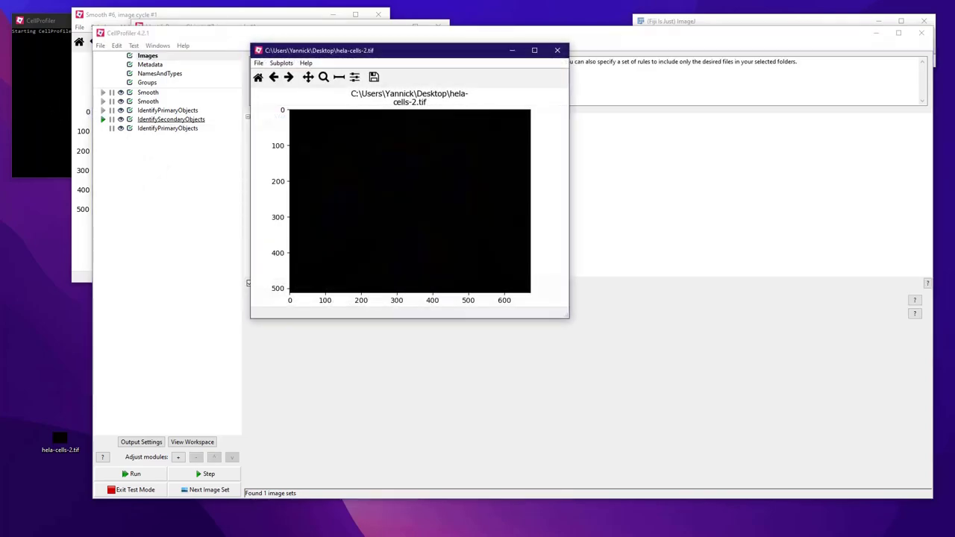
pyautogui.rightClick(388, 144)
pyautogui.click(407, 163)
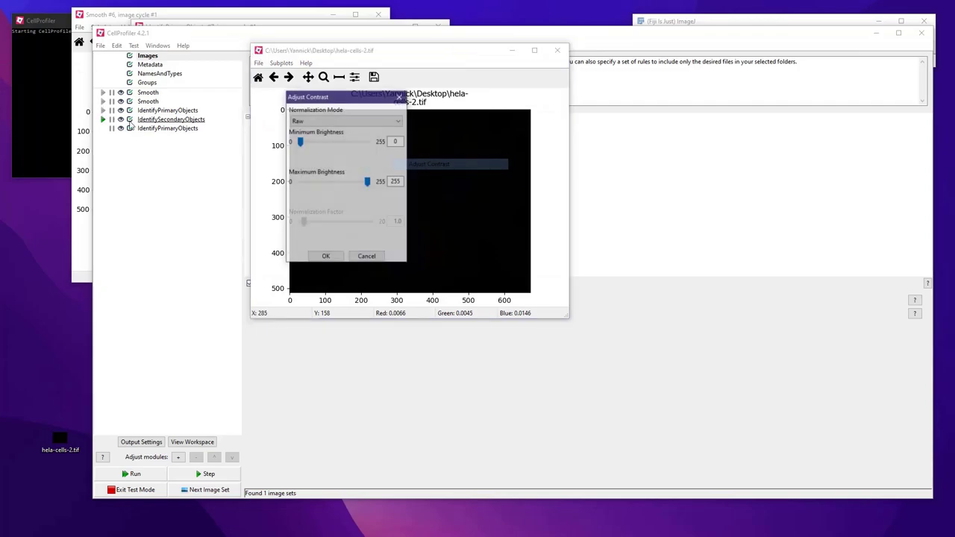
pyautogui.click(320, 121)
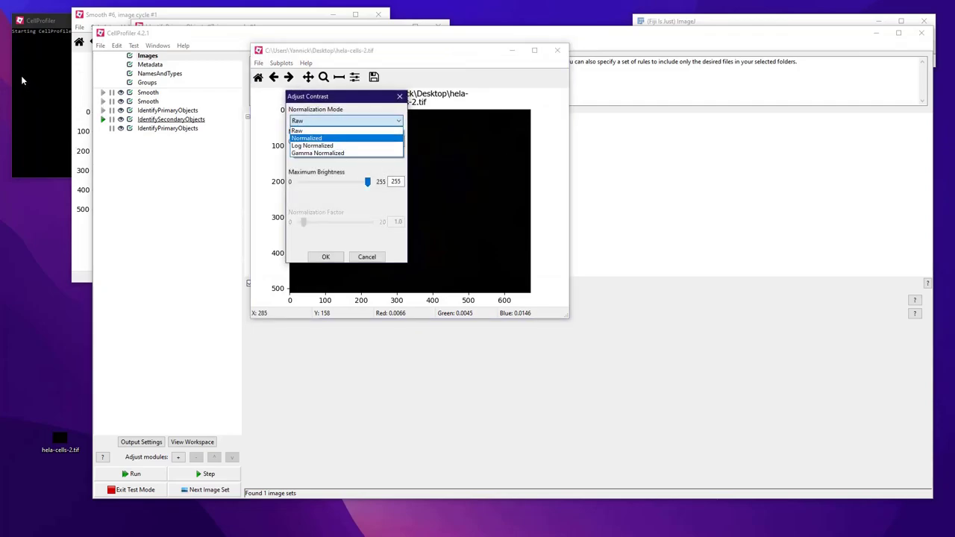
pyautogui.press('Return')
pyautogui.press('Return')
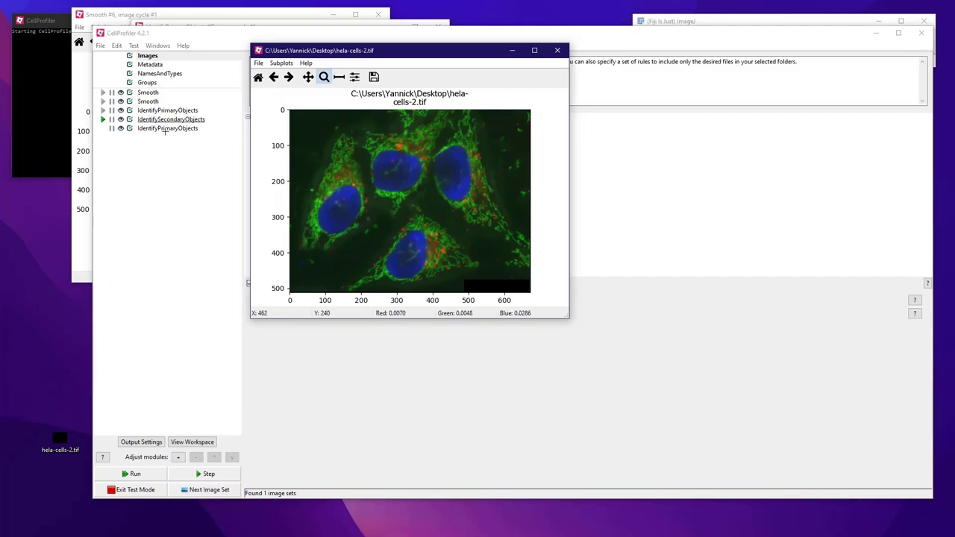
# Measure the diameters of red vesicles beside the lower cell's nucleus in hela-cells-2.tif and close the image window.
pyautogui.moveTo(428, 222); pyautogui.dragTo(465, 257)
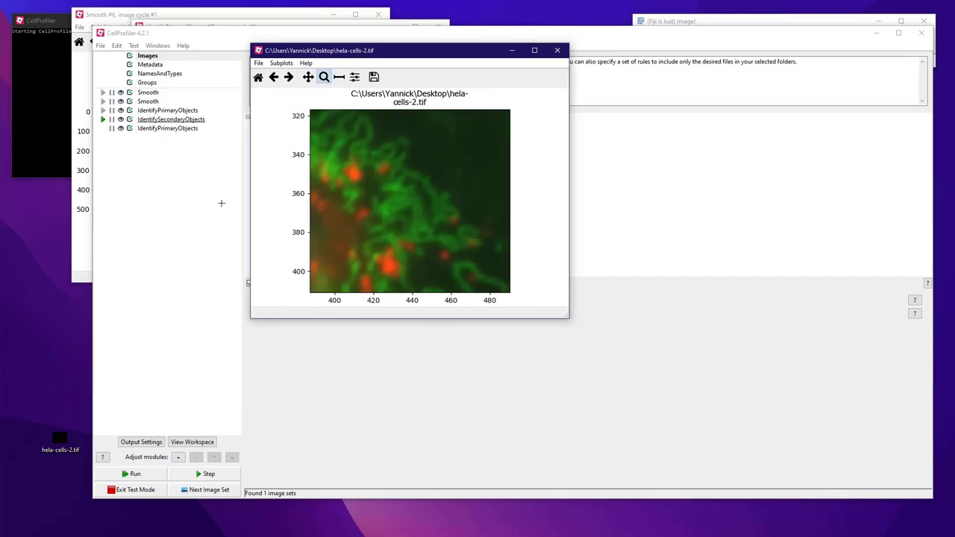
pyautogui.click(339, 76)
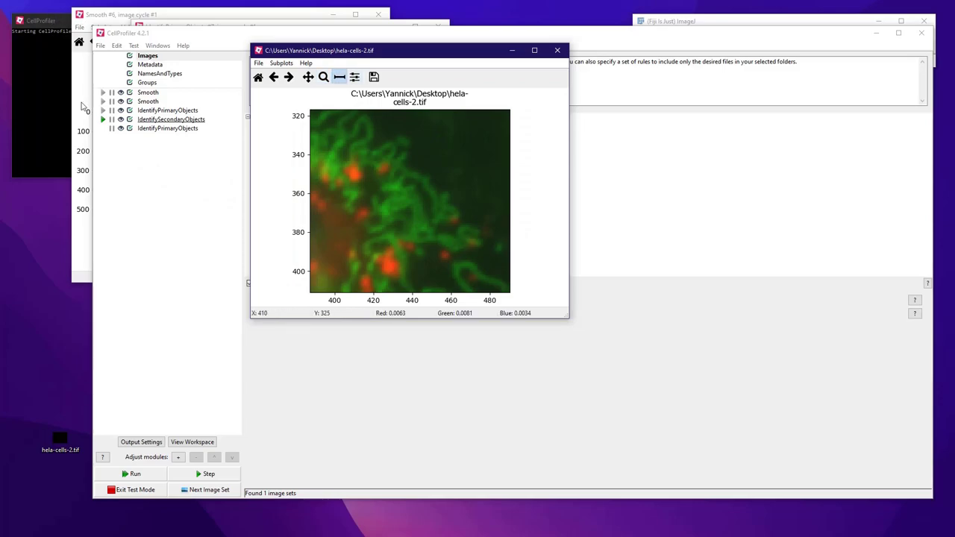
pyautogui.moveTo(399, 241); pyautogui.dragTo(410, 247)
pyautogui.moveTo(379, 255); pyautogui.dragTo(397, 272)
pyautogui.click(556, 50)
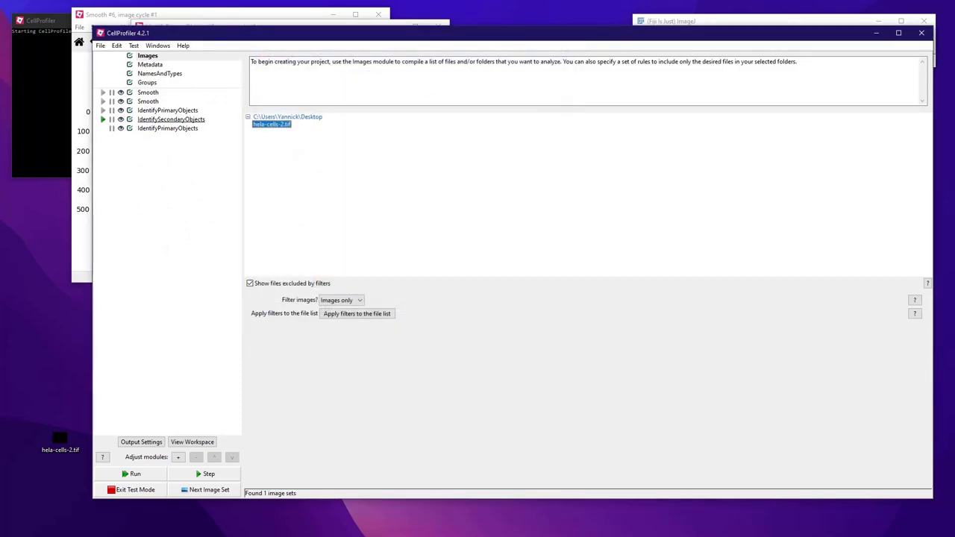
# Set the typical object diameter of the Vesicles IdentifyPrimaryObjects module to 5 minimum and 15 maximum pixels.
pyautogui.click(168, 127)
pyautogui.moveTo(385, 176); pyautogui.dragTo(388, 176)
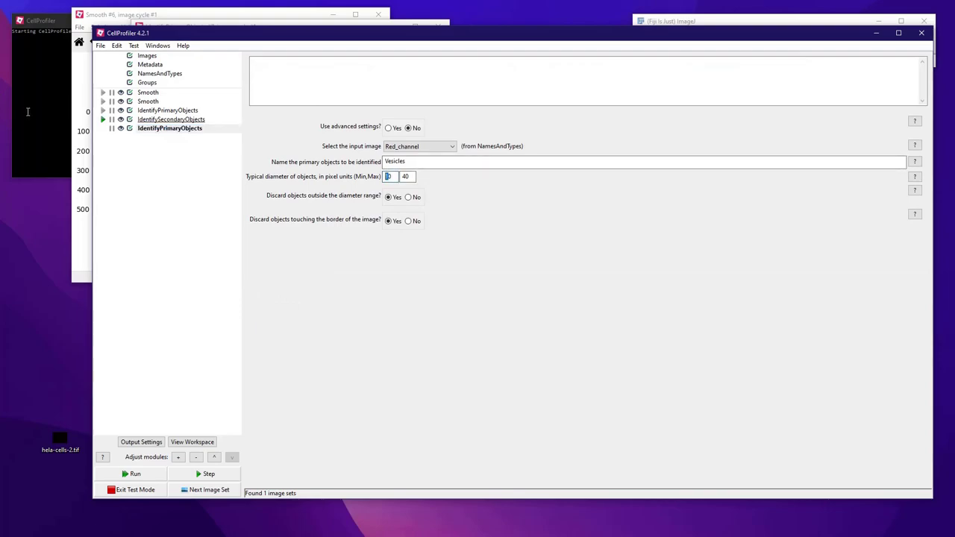
pyautogui.write('5')
pyautogui.press('Tab')
pyautogui.write('15')
# Step the test run through the Vesicles IdentifyPrimaryObjects module, examine the enlarged vesicle outlines, and close the result window.
pyautogui.click(205, 474)
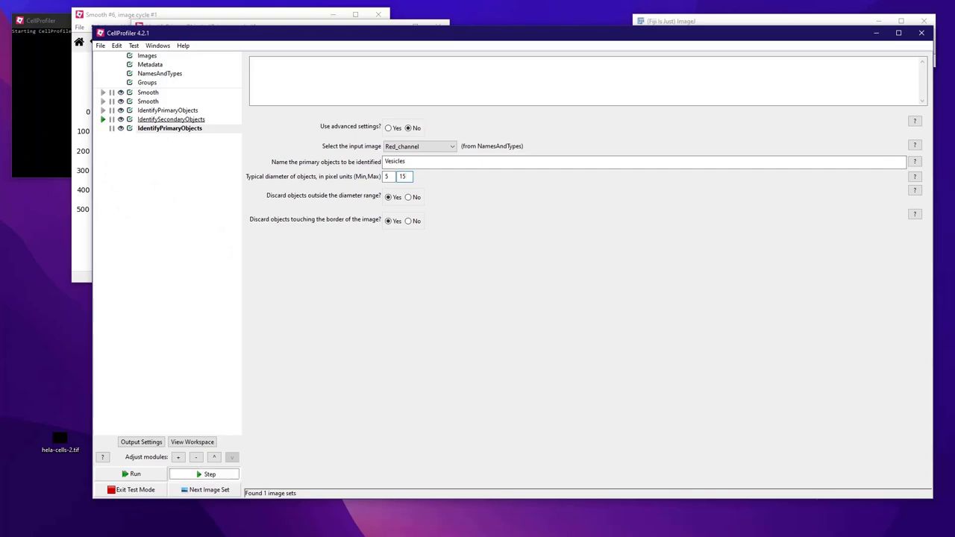
pyautogui.click(205, 473)
pyautogui.moveTo(510, 74); pyautogui.dragTo(324, 43)
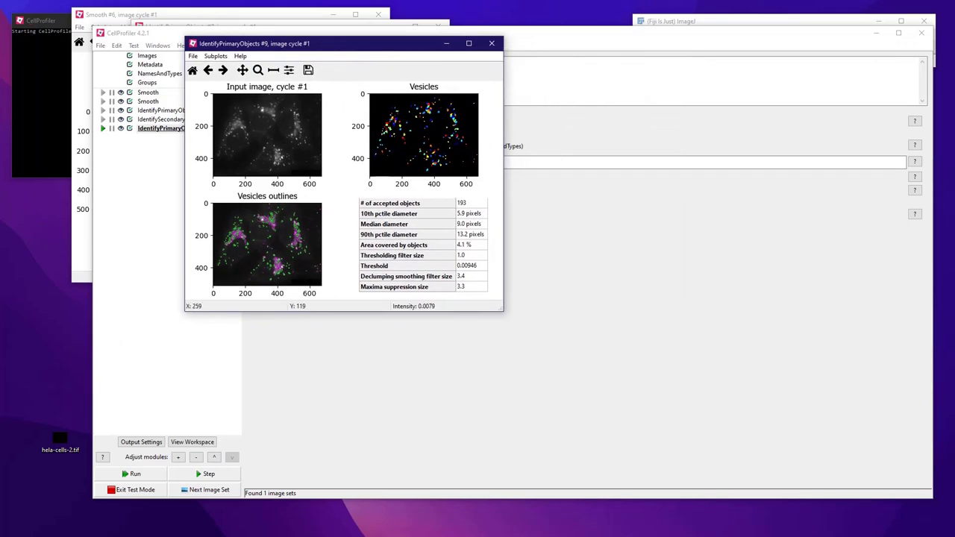
pyautogui.moveTo(503, 311); pyautogui.dragTo(723, 522)
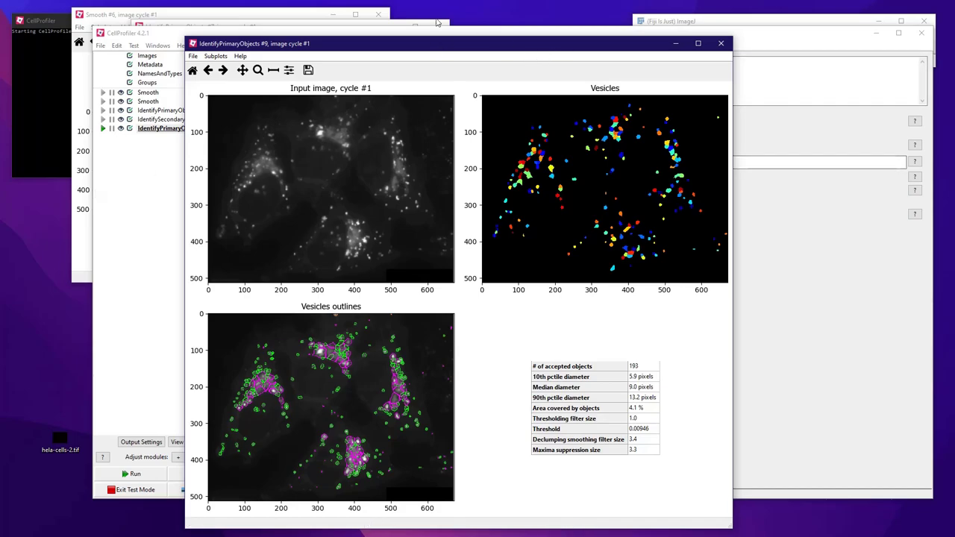
pyautogui.click(721, 43)
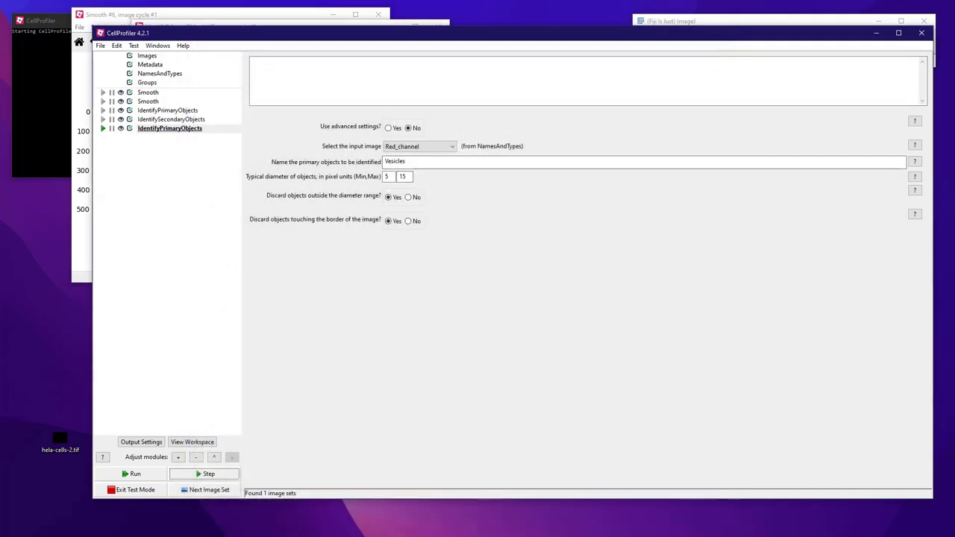
# Add the EnhanceOrSuppressFeatures module from the Image Processing category to the end of the pipeline and close the Add modules window.
pyautogui.click(177, 456)
pyautogui.moveTo(30, 33); pyautogui.dragTo(197, 149)
pyautogui.click(111, 194)
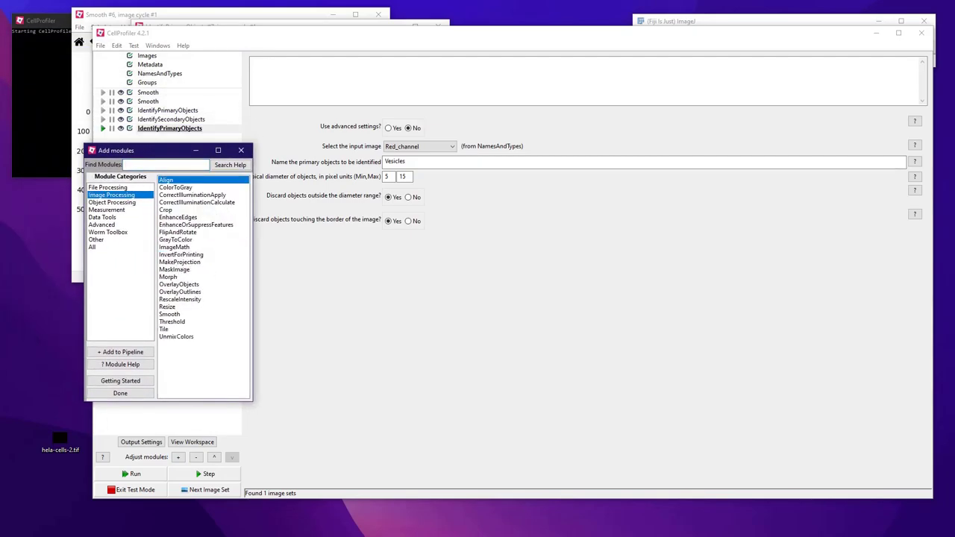
pyautogui.click(196, 225)
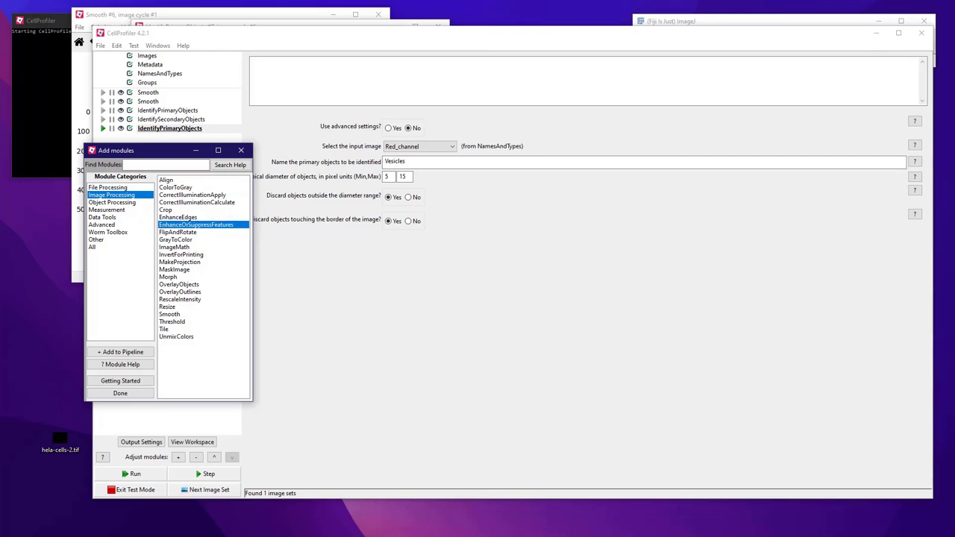
pyautogui.doubleClick(195, 224)
pyautogui.click(241, 150)
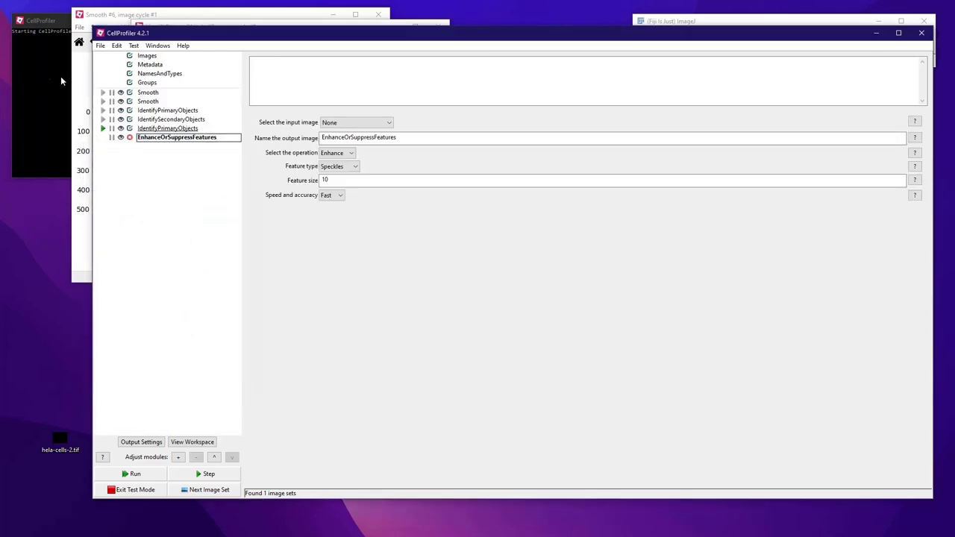
# Set the EnhanceOrSuppressFeatures module's input image to Red_channel and its feature type to Speckles after reviewing the available types.
pyautogui.click(379, 123)
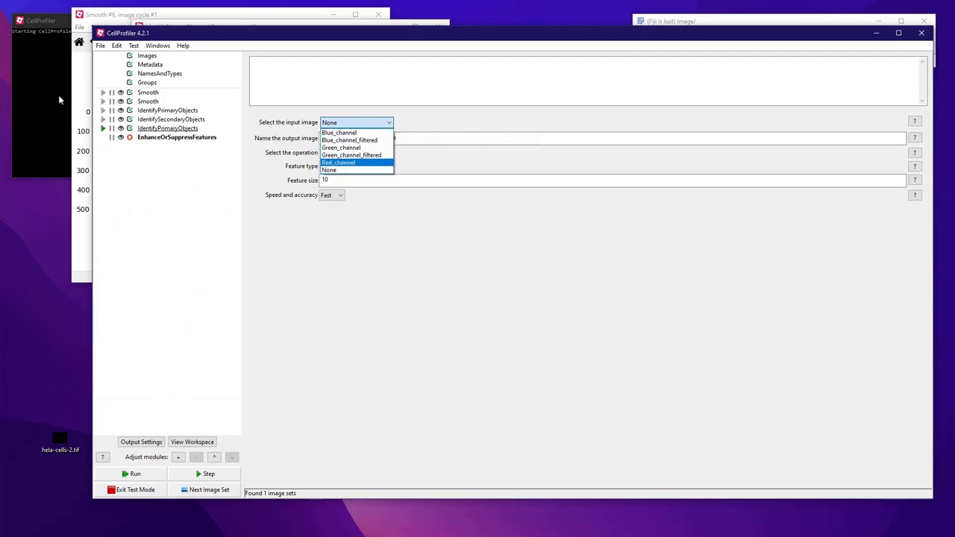
pyautogui.press('Return')
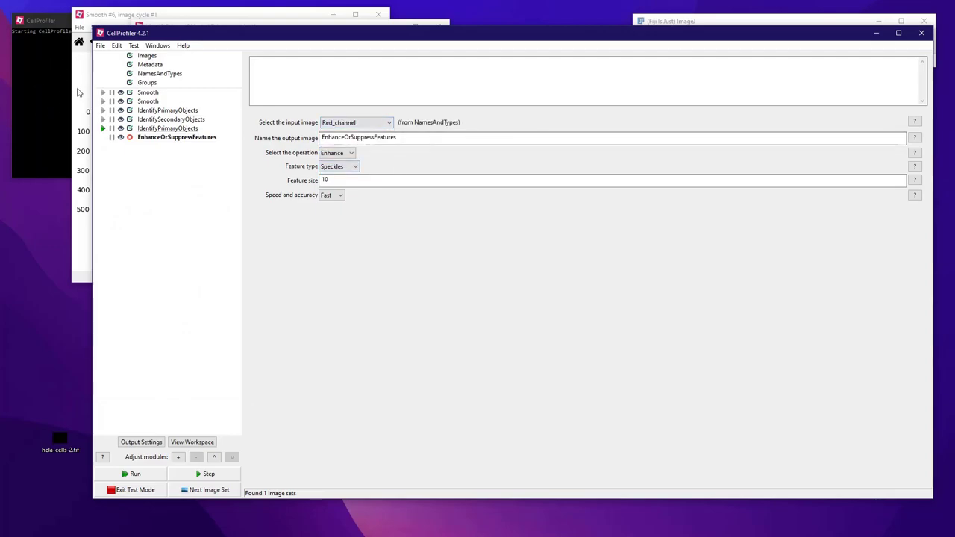
pyautogui.press('Tab')
pyautogui.hotkey('alt', 'Down')
pyautogui.press('Down')
pyautogui.press('Down')
pyautogui.press('Down')
pyautogui.press('Down')
pyautogui.press('Down')
pyautogui.press('Up')
pyautogui.press('Up')
pyautogui.press('Up')
pyautogui.press('Up')
pyautogui.press('Up')
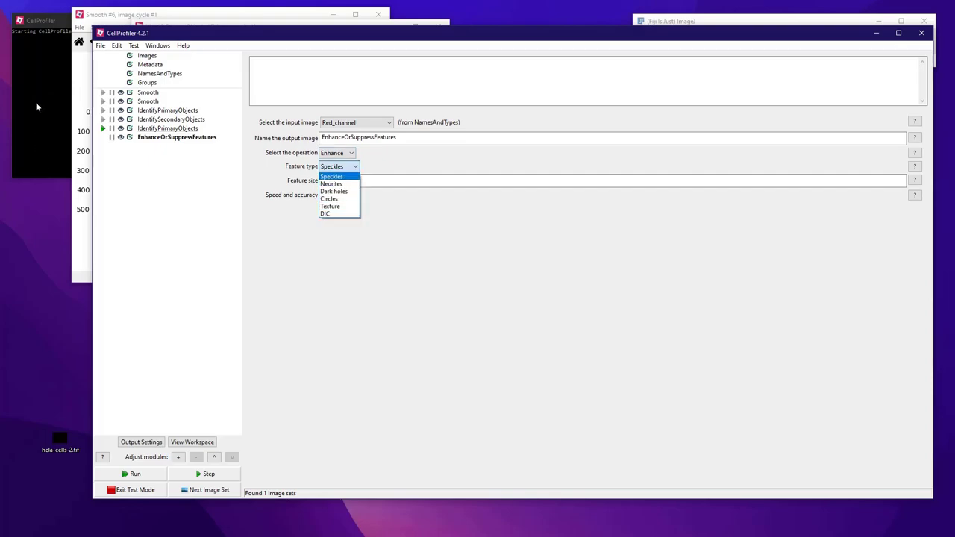
pyautogui.press('Down')
pyautogui.press('Down')
pyautogui.press('Down')
pyautogui.press('Down')
pyautogui.press('Down')
pyautogui.press('Up')
pyautogui.press('Up')
pyautogui.press('Up')
pyautogui.press('Up')
pyautogui.press('Up')
pyautogui.press('Return')
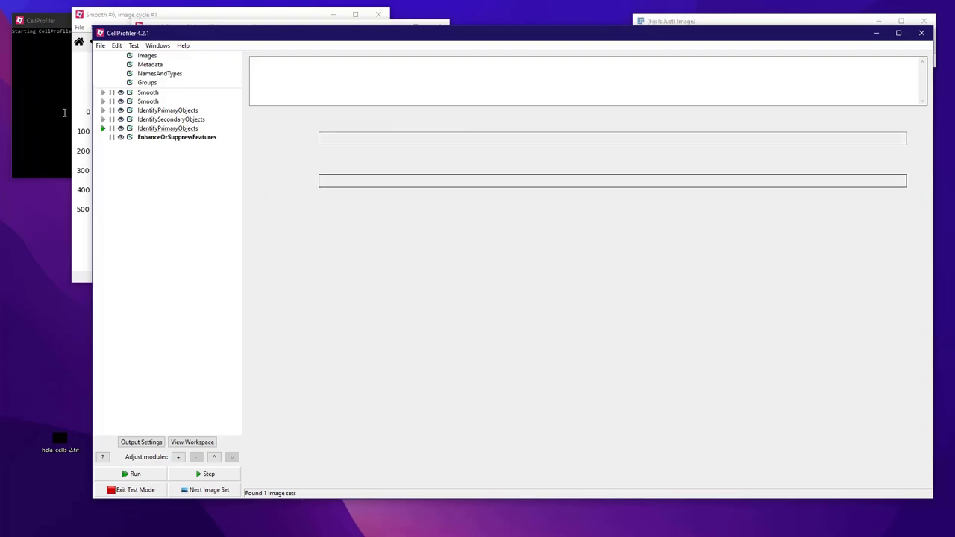
# Name the output image of the EnhanceOrSuppressFeatures module Red_channel_enhanced.
pyautogui.press('Tab')
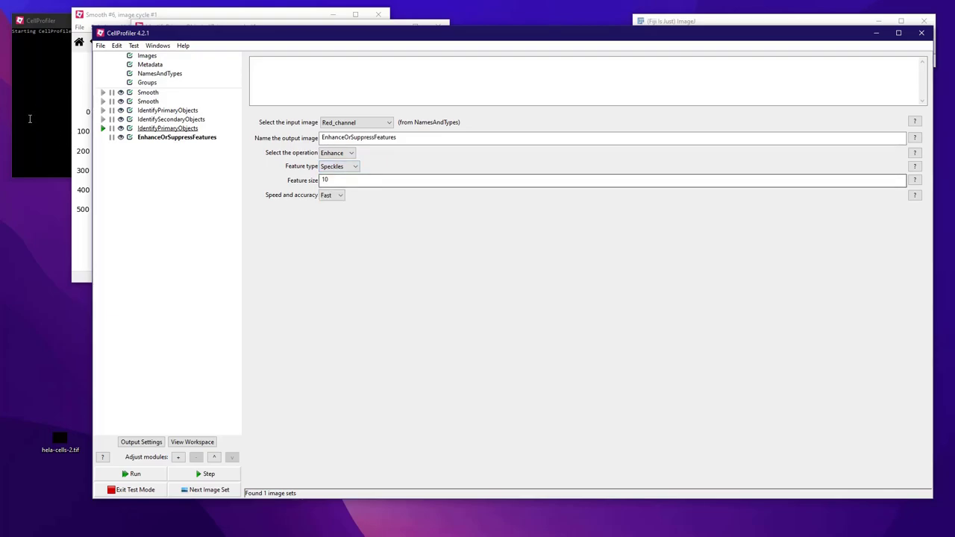
pyautogui.hotkey('shift', 'Tab')
pyautogui.press('Tab')
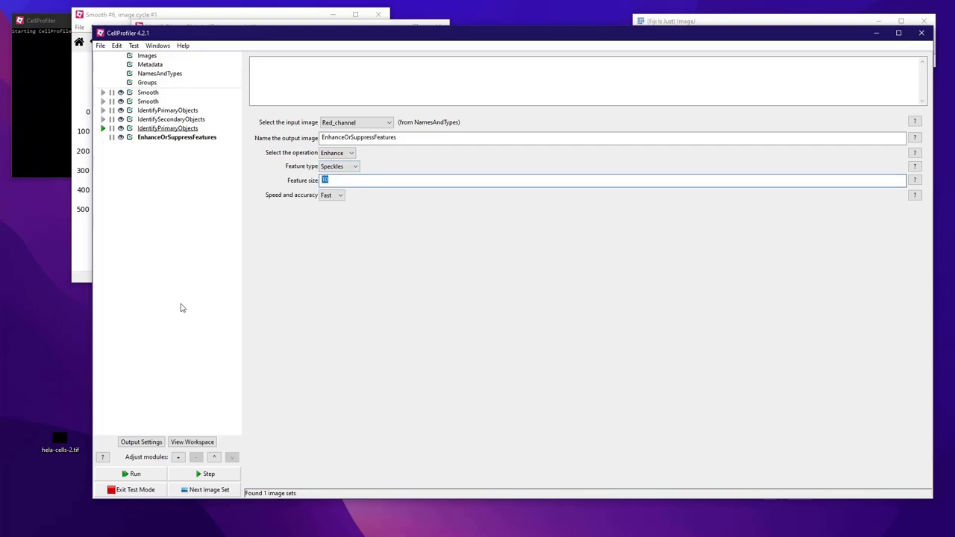
pyautogui.press('Tab')
pyautogui.doubleClick(396, 137)
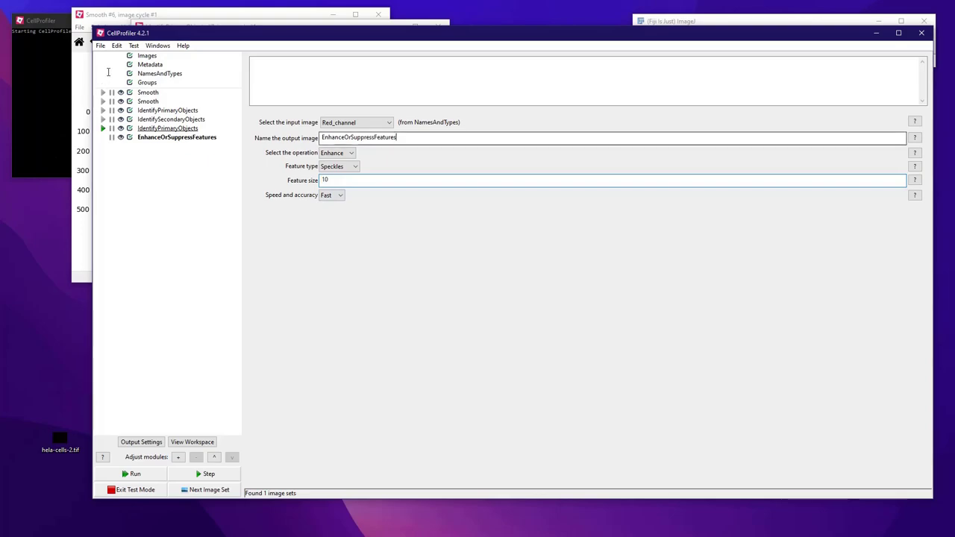
pyautogui.write('Rwe')
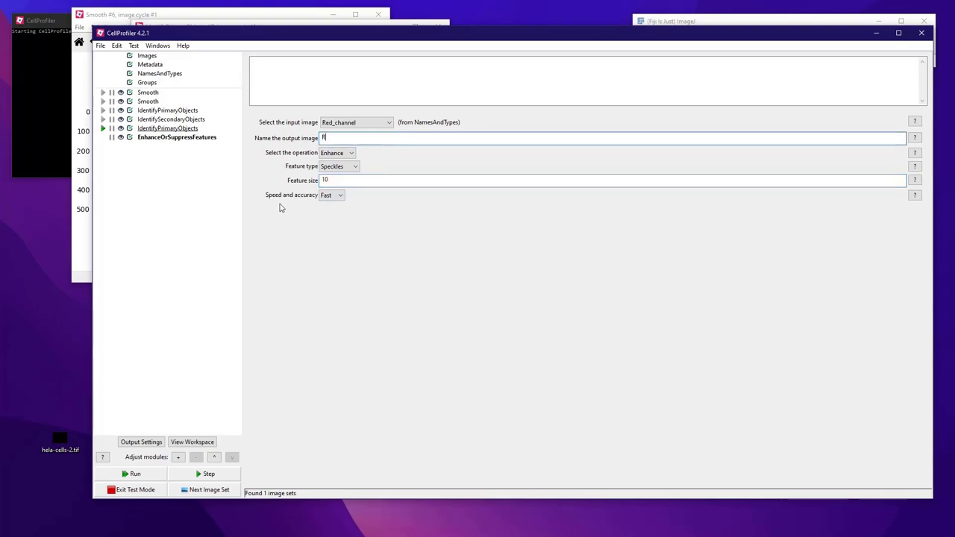
pyautogui.press('BackSpace')
pyautogui.press('BackSpace')
pyautogui.press('BackSpace')
pyautogui.write('ed_channel_enhanced')
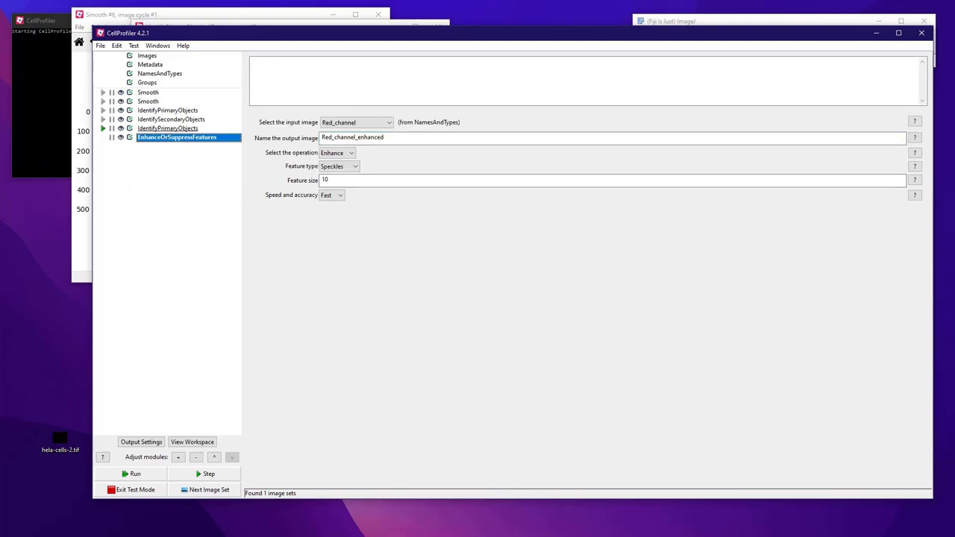
# Move EnhanceOrSuppressFeatures above the Vesicles IdentifyPrimaryObjects module and set the latter's input image to Red_channel_enhanced.
pyautogui.click(214, 457)
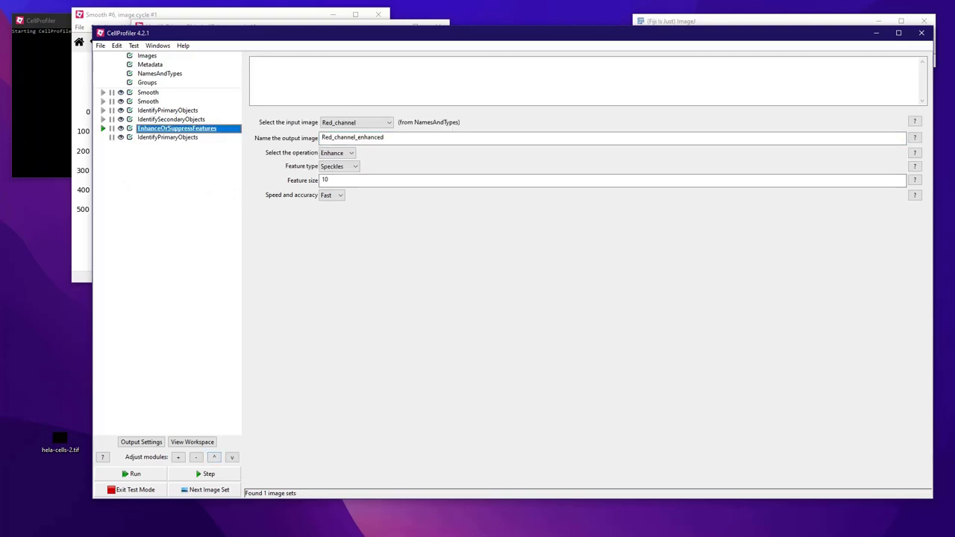
pyautogui.click(167, 137)
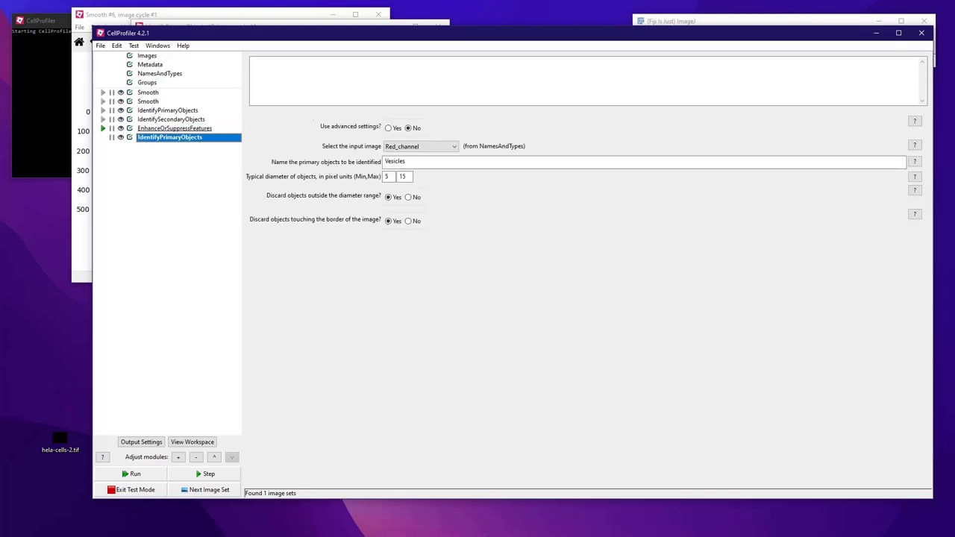
pyautogui.click(420, 146)
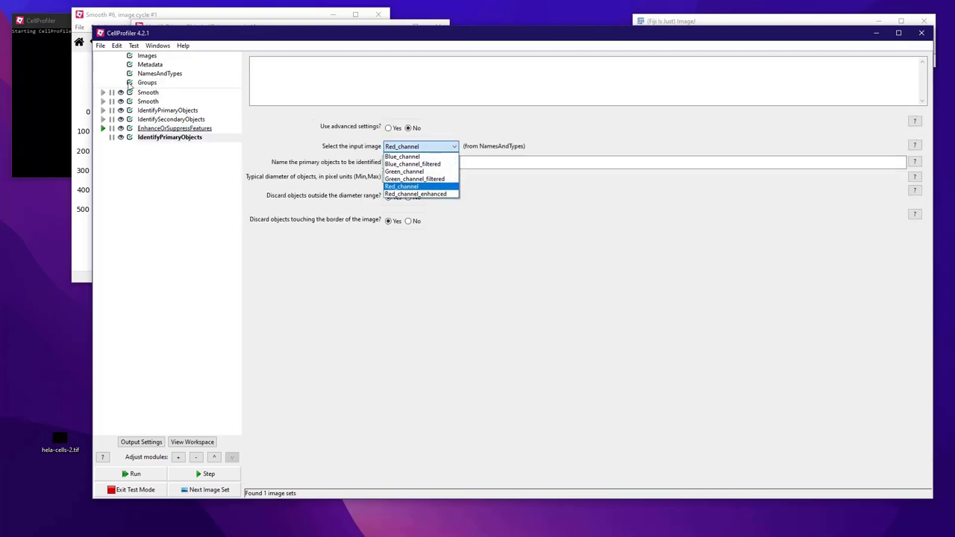
pyautogui.press('Down')
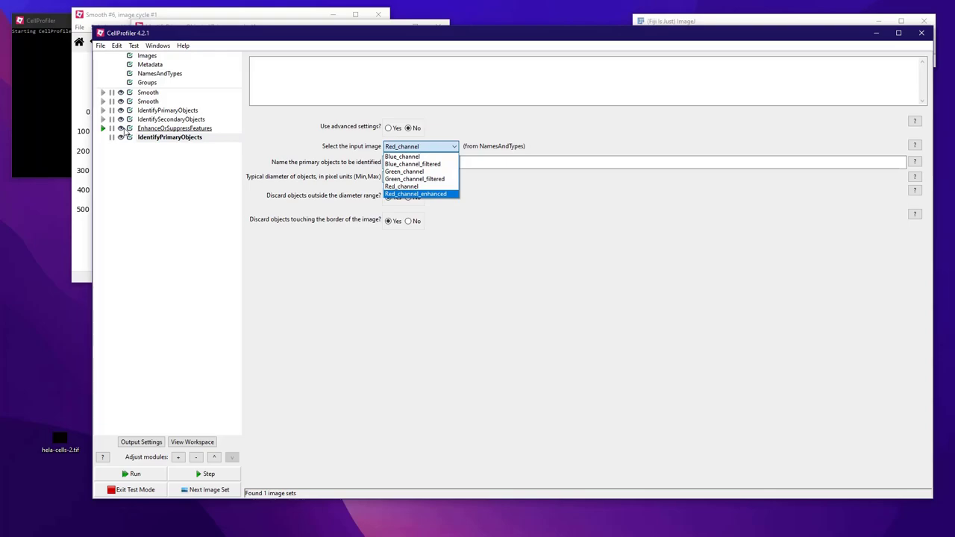
pyautogui.press('Return')
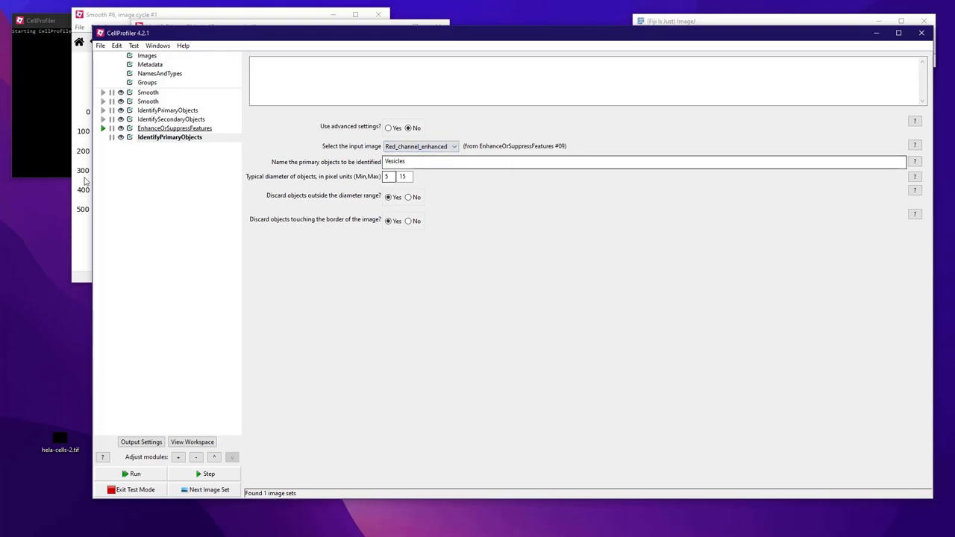
# Step the test run through EnhanceOrSuppressFeatures and compare the original and enhanced red-channel images in an enlarged result window.
pyautogui.click(205, 473)
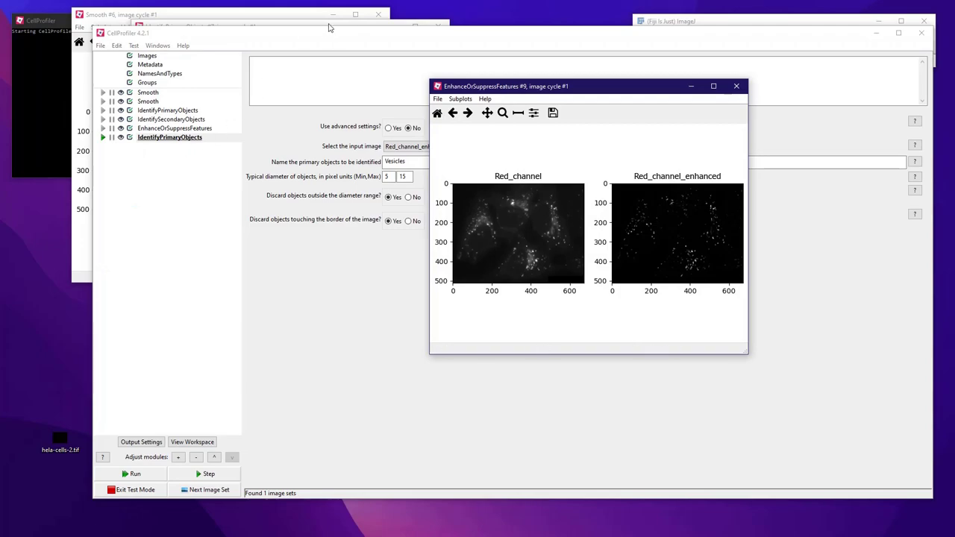
pyautogui.moveTo(619, 88); pyautogui.dragTo(406, 50)
pyautogui.moveTo(534, 314); pyautogui.dragTo(696, 474)
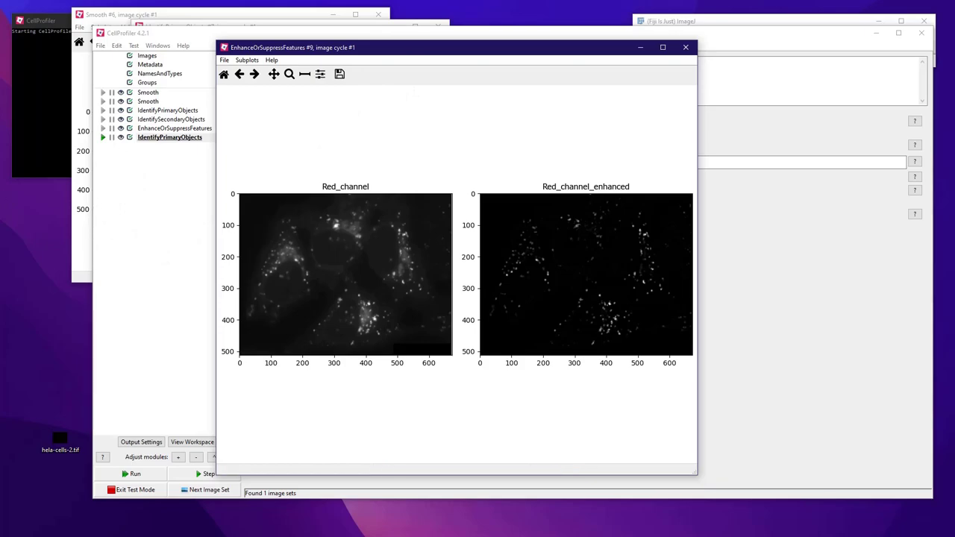
# Run the Vesicles IdentifyPrimaryObjects module in test mode, examine the enlarged outlines from the enhanced image, and close the result window.
pyautogui.click(204, 474)
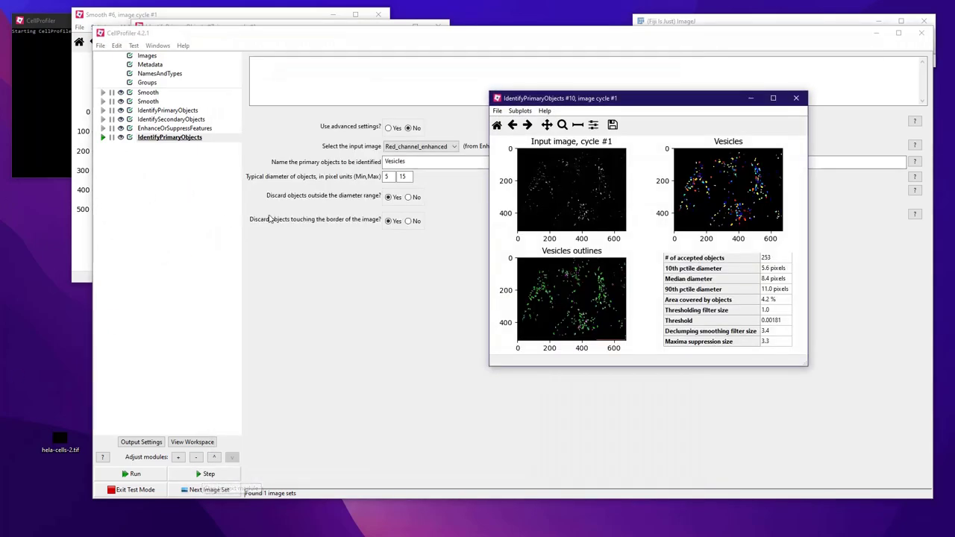
pyautogui.moveTo(640, 100); pyautogui.dragTo(354, 58)
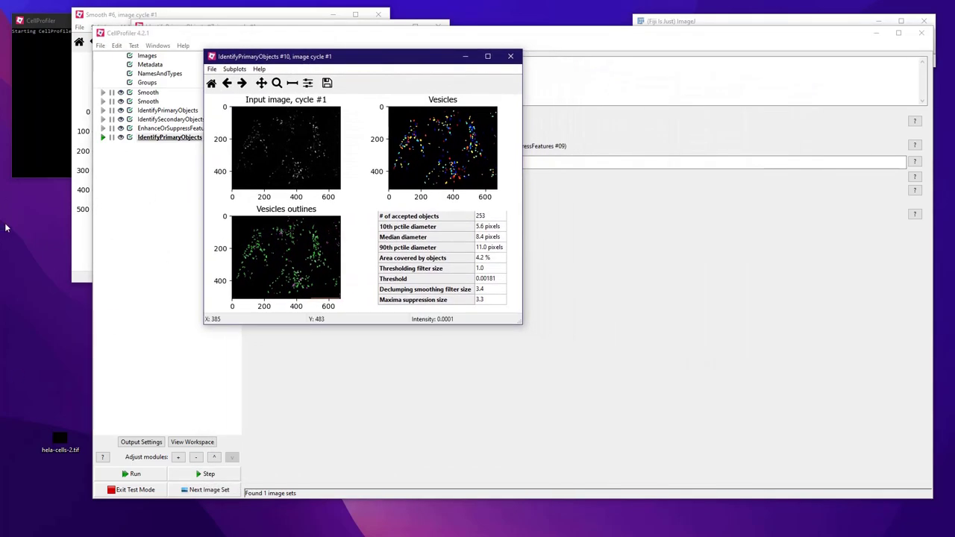
pyautogui.moveTo(522, 324); pyautogui.dragTo(738, 509)
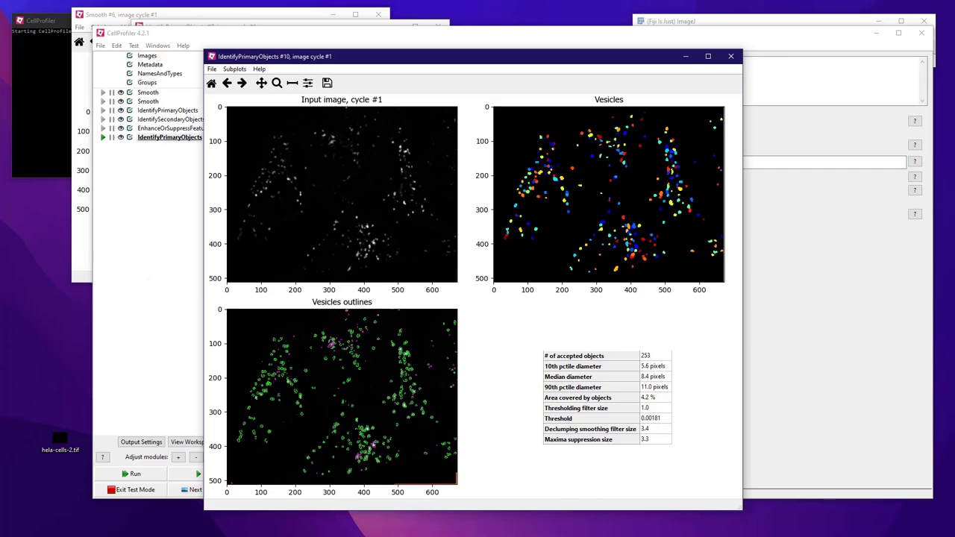
pyautogui.click(730, 56)
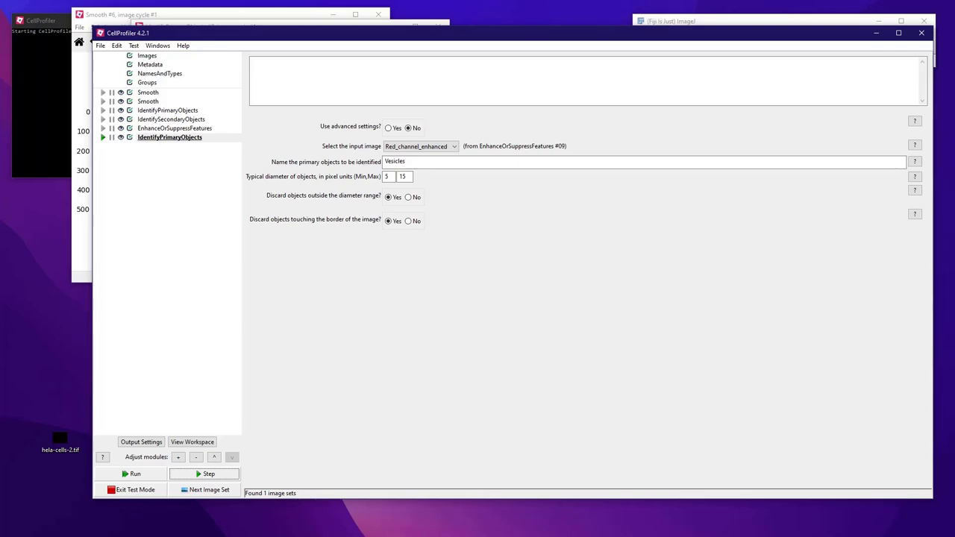
pyautogui.click(405, 161)
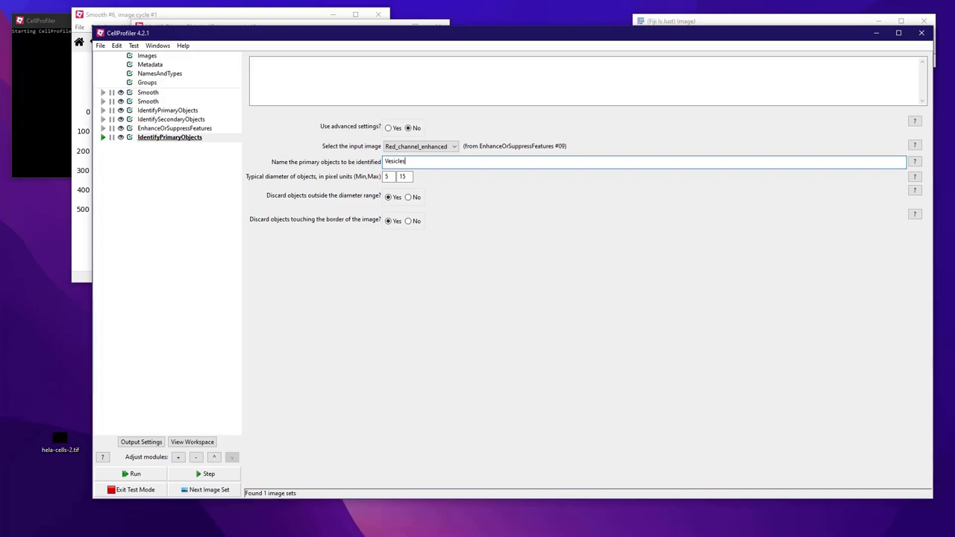
# Select the IdentifySecondaryObjects module, view the help for IdentifyTertiaryObjects in the Object Processing category, and close the help and Add modules windows.
pyautogui.click(171, 120)
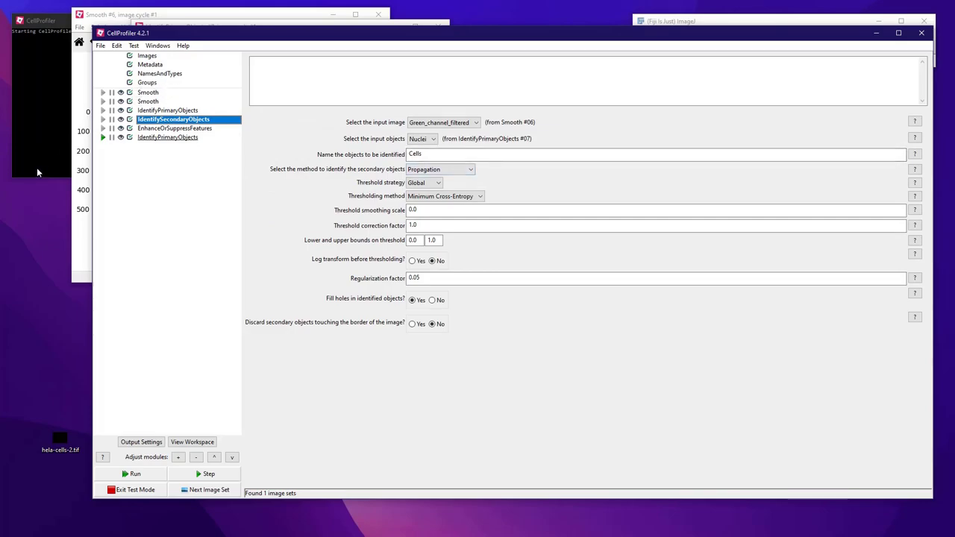
pyautogui.press('Tab')
pyautogui.press('Tab')
pyautogui.click(177, 457)
pyautogui.moveTo(12, 33); pyautogui.dragTo(200, 140)
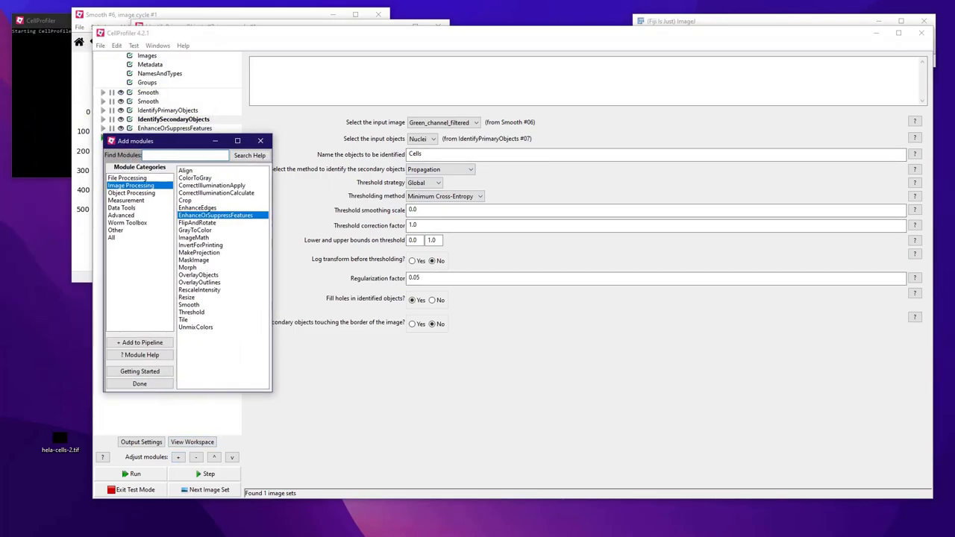
pyautogui.click(131, 193)
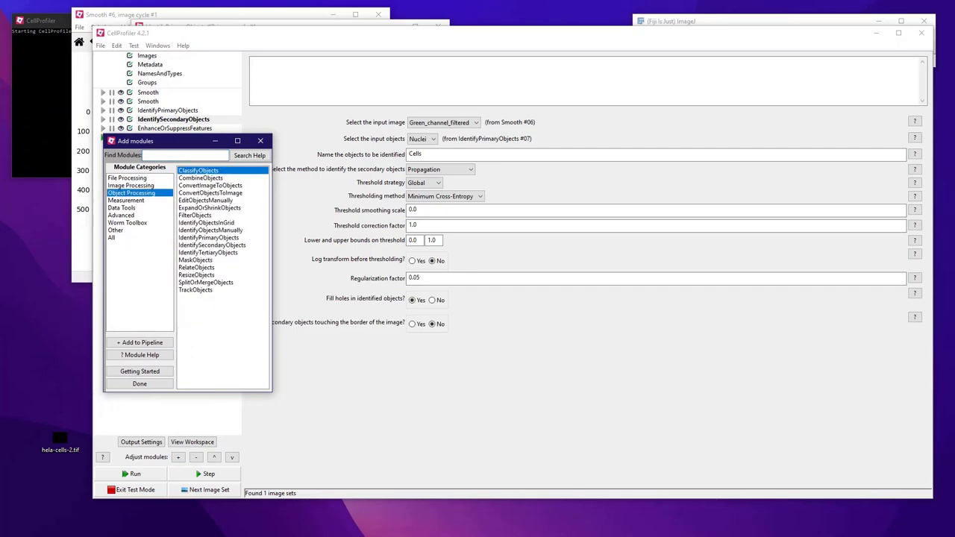
pyautogui.click(208, 252)
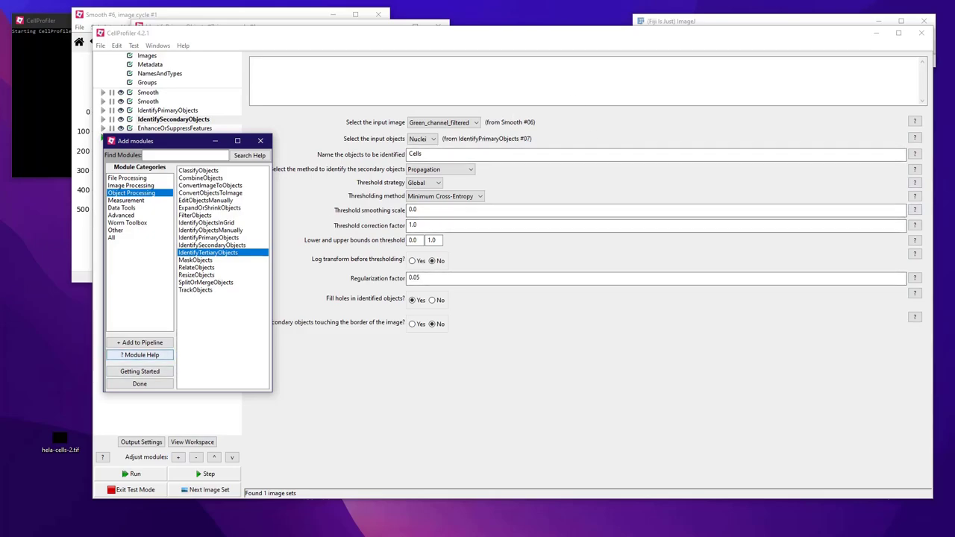
pyautogui.click(139, 355)
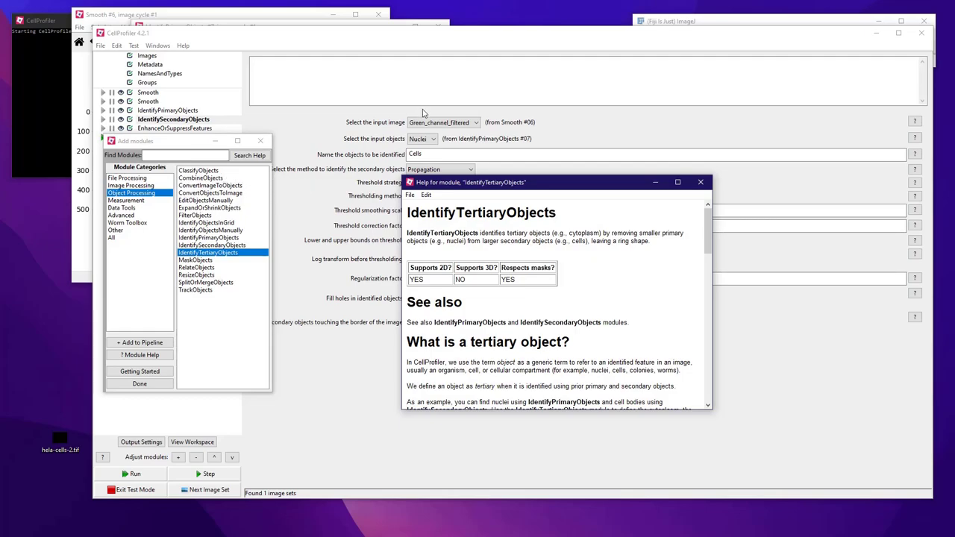
pyautogui.click(699, 182)
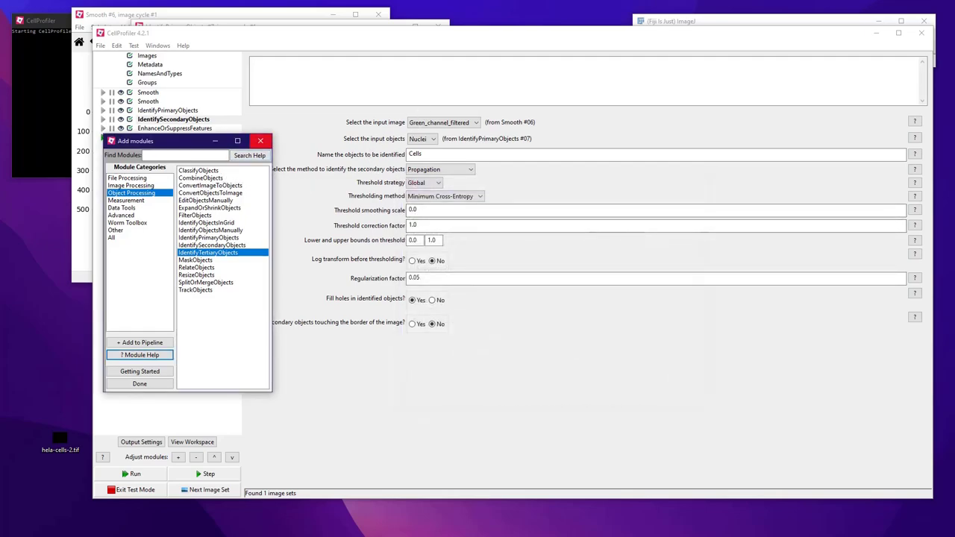
pyautogui.click(260, 140)
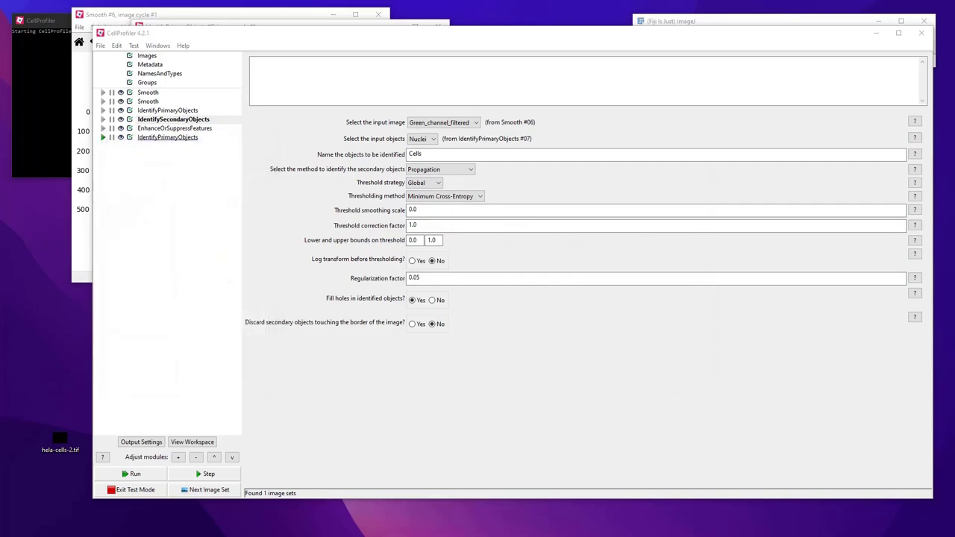
# Add the IdentifyTertiaryObjects module directly after IdentifySecondaryObjects in the pipeline and close the Add modules window.
pyautogui.click(177, 456)
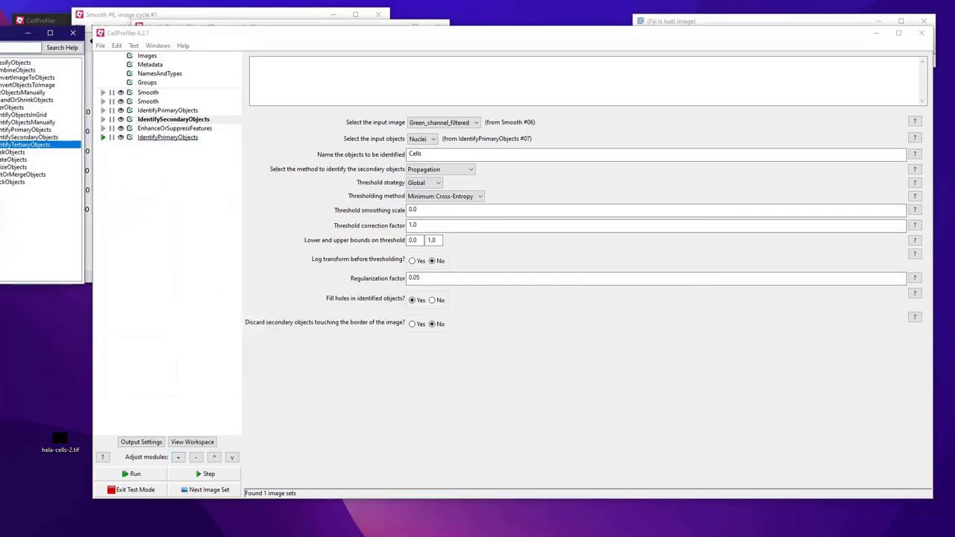
pyautogui.moveTo(7, 33); pyautogui.dragTo(199, 123)
pyautogui.doubleClick(212, 235)
pyautogui.click(264, 124)
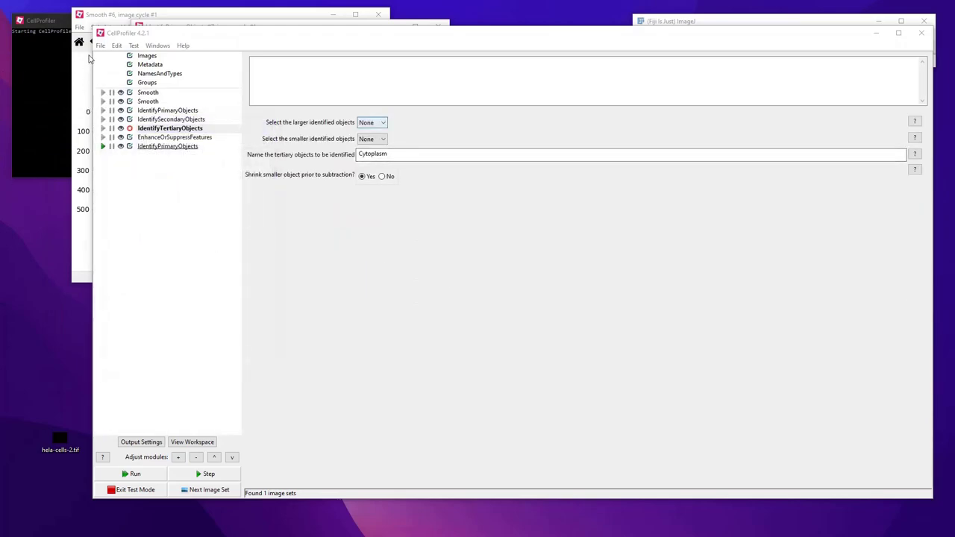
# Set the IdentifyTertiaryObjects module's larger identified objects to Cells and its smaller identified objects to Nuclei.
pyautogui.click(372, 122)
pyautogui.press('Return')
pyautogui.press('Tab')
pyautogui.hotkey('alt', 'Down')
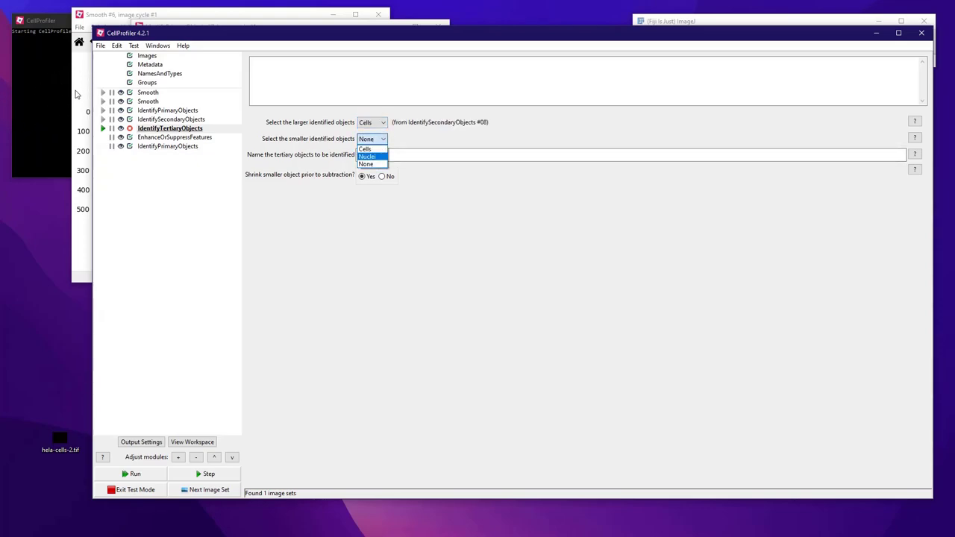
pyautogui.click(369, 156)
pyautogui.click(413, 154)
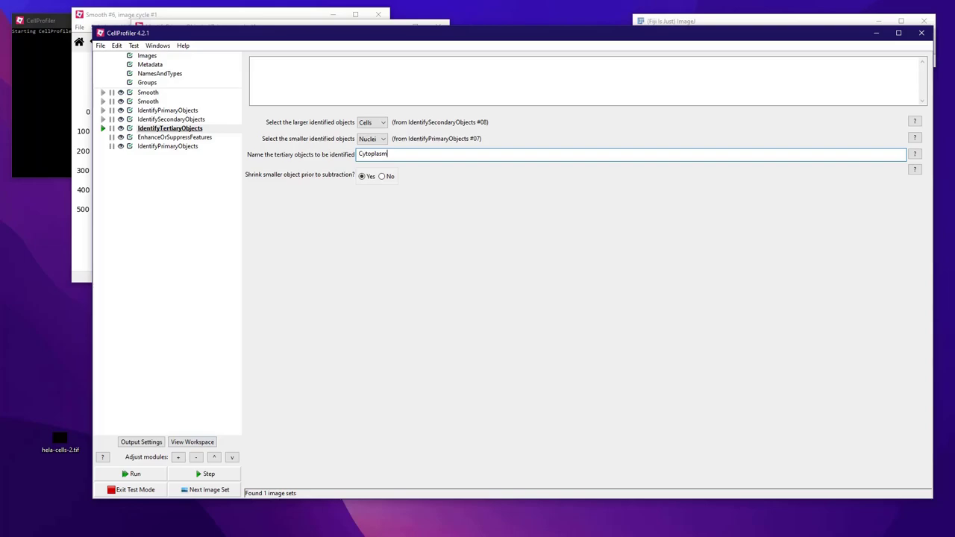
# Step the test run through IdentifyTertiaryObjects, examine the nuclei, cells, cytoplasm and outlines images, and close the result window.
pyautogui.click(208, 473)
pyautogui.moveTo(656, 109); pyautogui.dragTo(334, 160)
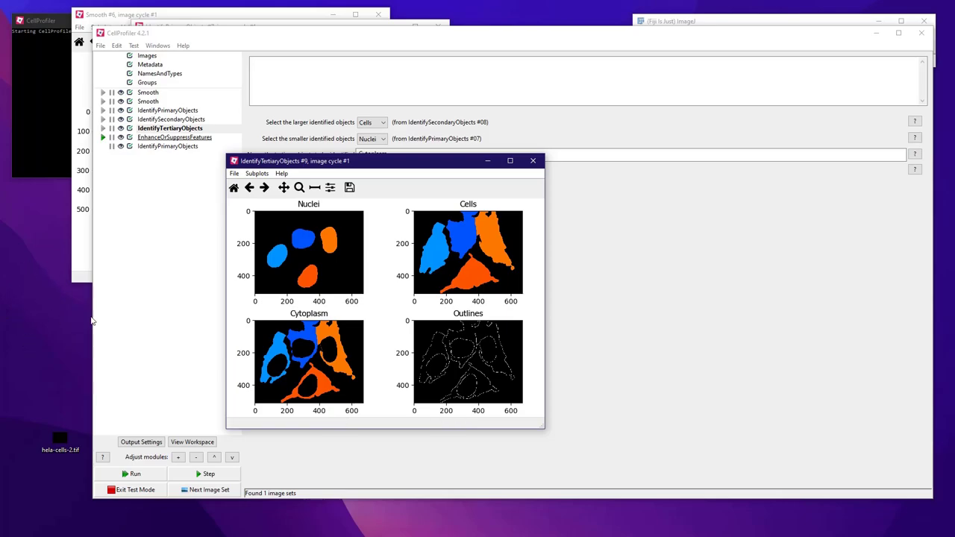
pyautogui.click(533, 160)
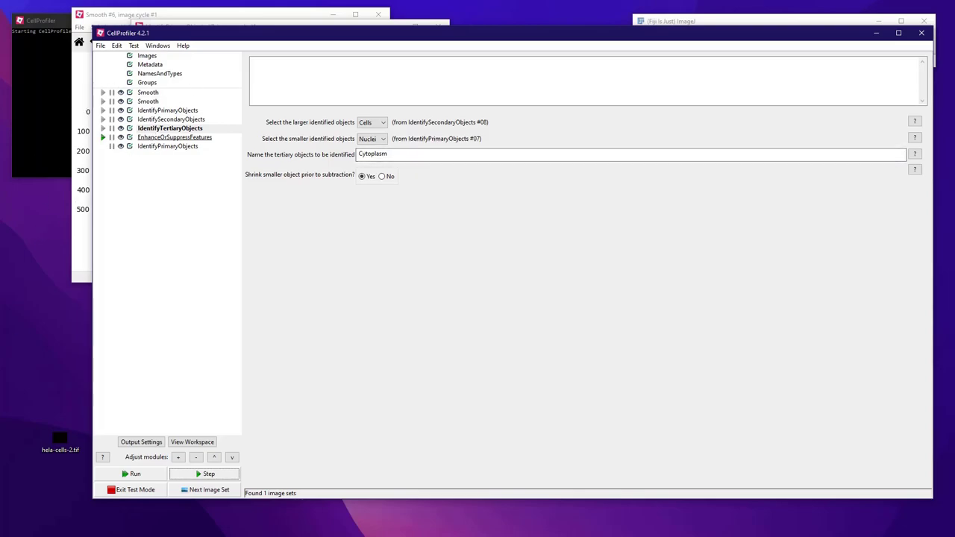
# Add the RelateObjects module from the Object Processing category after IdentifyTertiaryObjects and close the Add modules window.
pyautogui.click(177, 456)
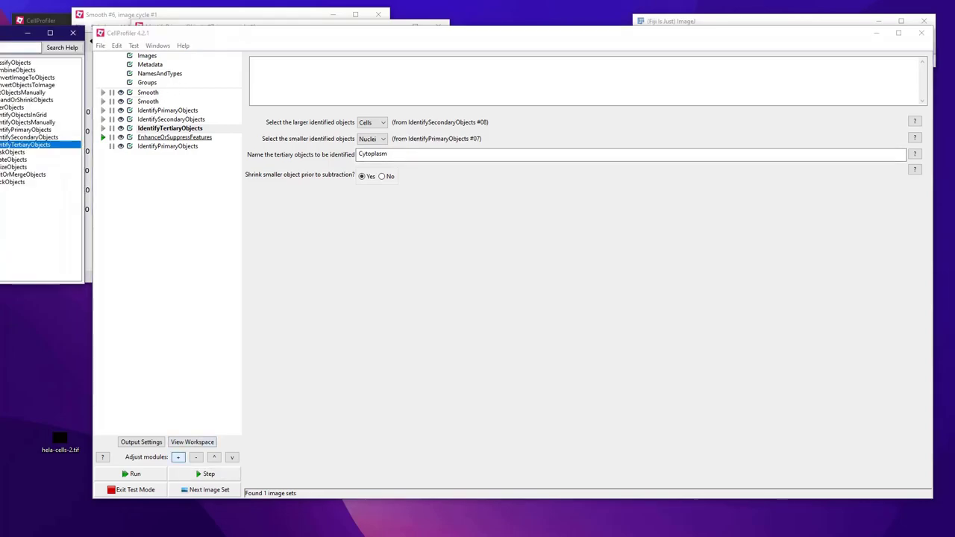
pyautogui.moveTo(3, 34); pyautogui.dragTo(371, 196)
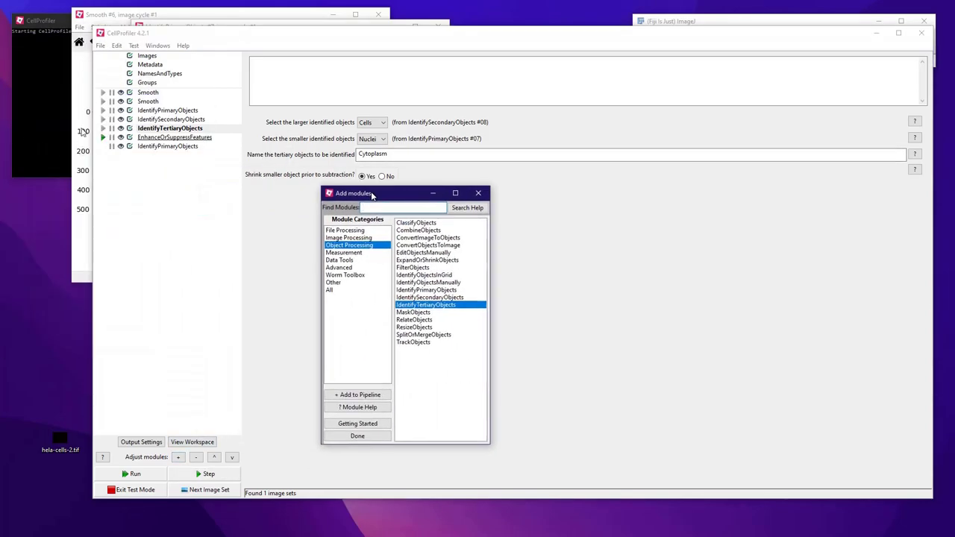
pyautogui.click(414, 320)
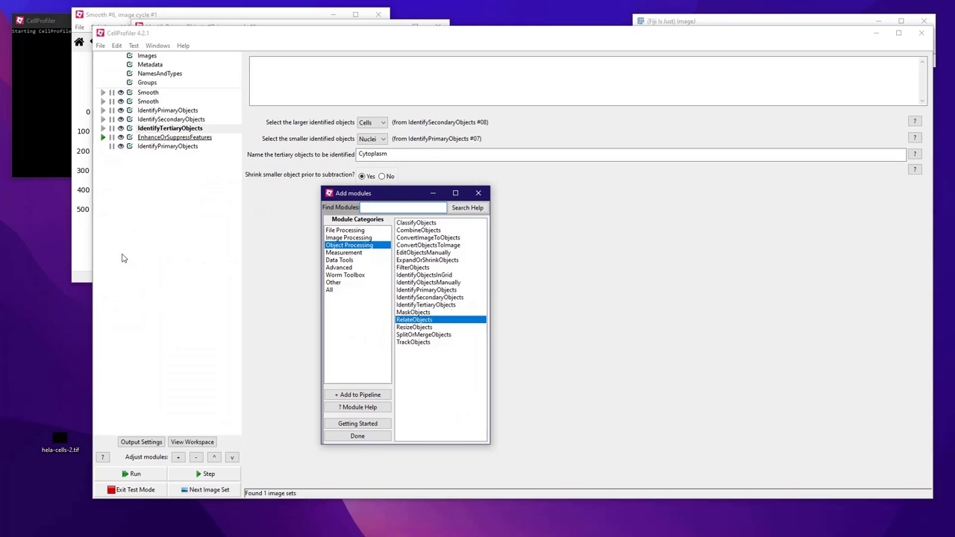
pyautogui.press('Return')
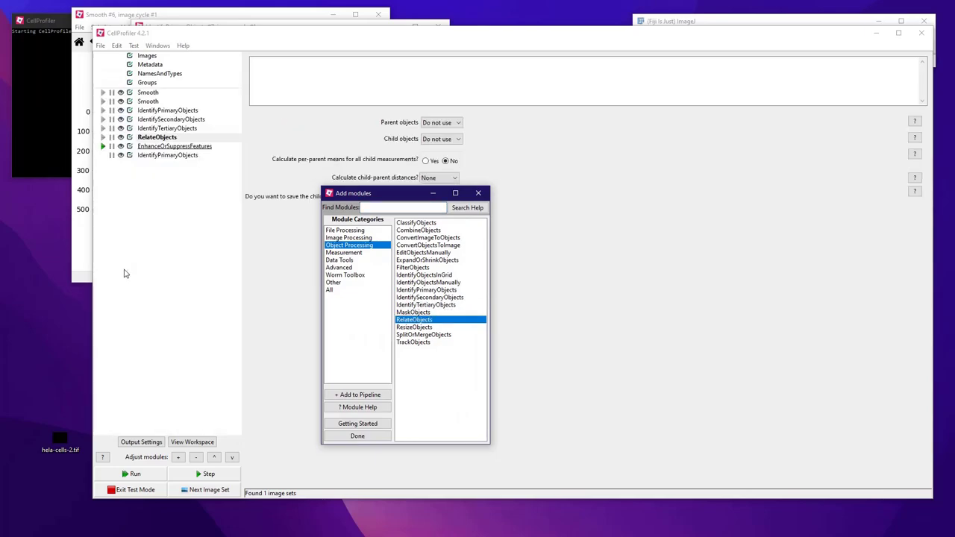
pyautogui.click(479, 193)
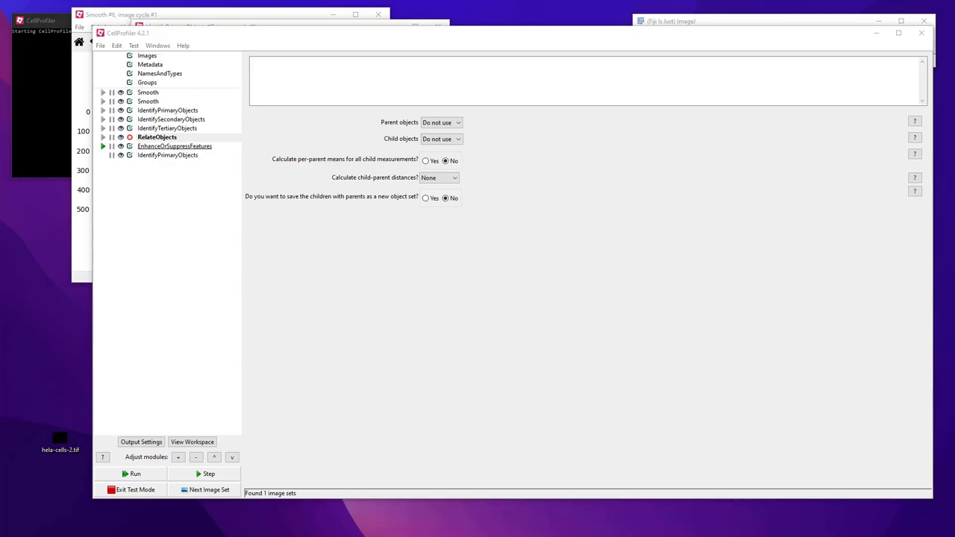
# Move RelateObjects to the end of the pipeline and set its parent objects to Cytoplasm.
pyautogui.click(232, 456)
pyautogui.click(232, 457)
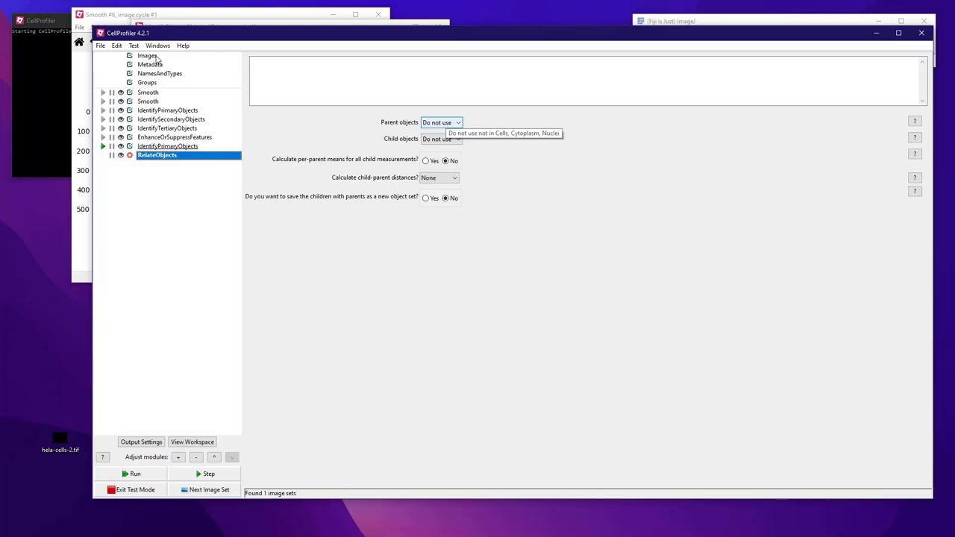
pyautogui.click(440, 122)
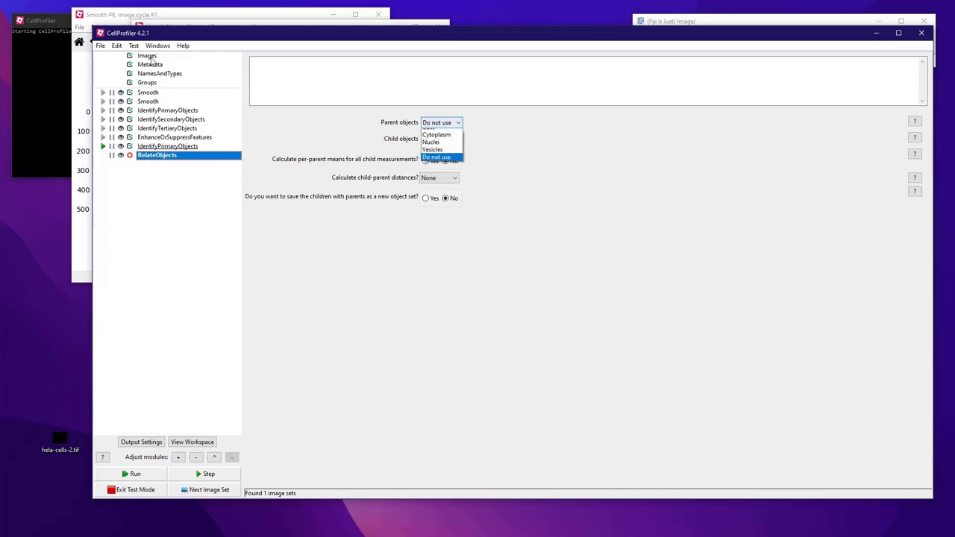
pyautogui.click(542, 135)
pyautogui.click(446, 122)
pyautogui.press('Up')
pyautogui.press('Up')
pyautogui.press('Up')
pyautogui.press('Return')
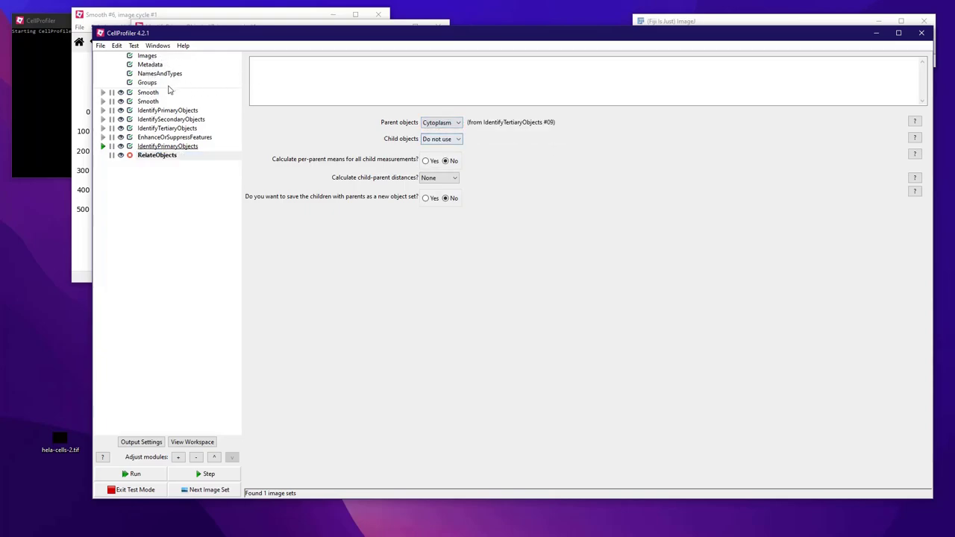
# Set the RelateObjects child objects to Vesicles and turn on per-parent means for all child measurements.
pyautogui.press('Tab')
pyautogui.hotkey('alt', 'Down')
pyautogui.press('Up')
pyautogui.press('Up')
pyautogui.press('Down')
pyautogui.press('Return')
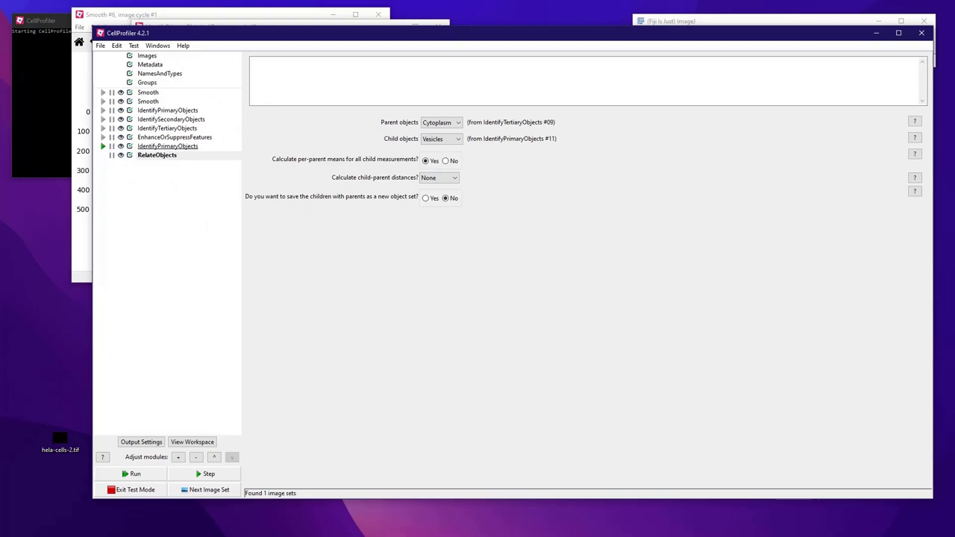
# Step the test run through the vesicle IdentifyPrimaryObjects and RelateObjects modules and examine the vesicles labeled by cytoplasm.
pyautogui.click(209, 474)
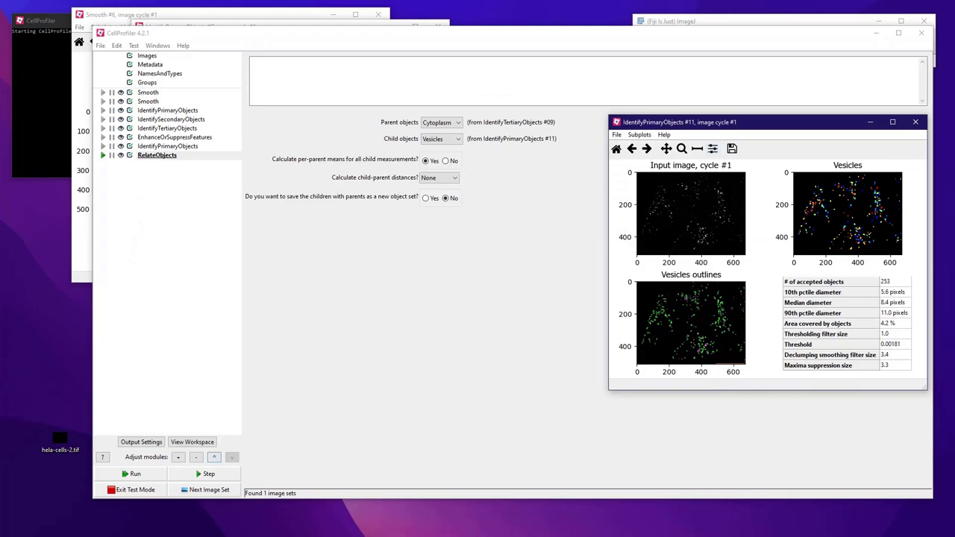
pyautogui.click(209, 474)
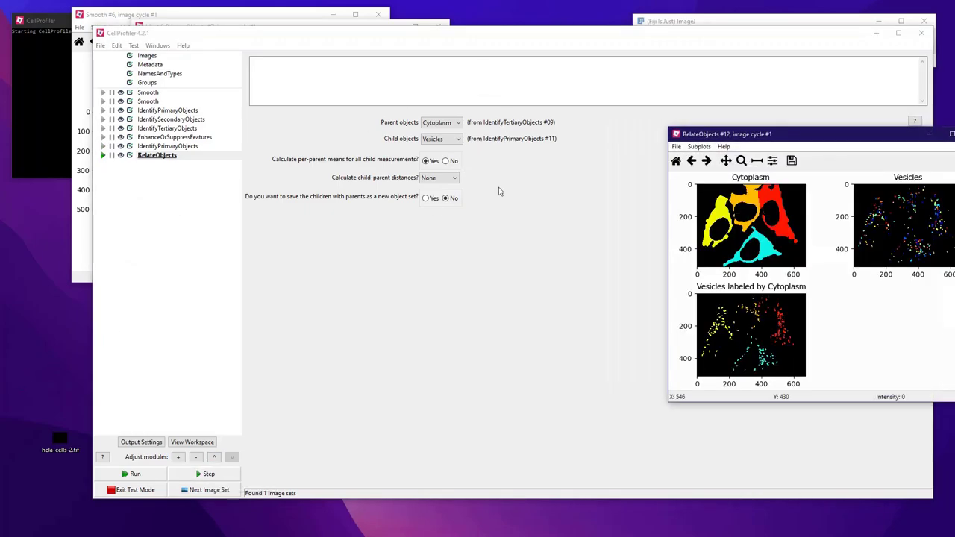
pyautogui.moveTo(746, 133); pyautogui.dragTo(320, 120)
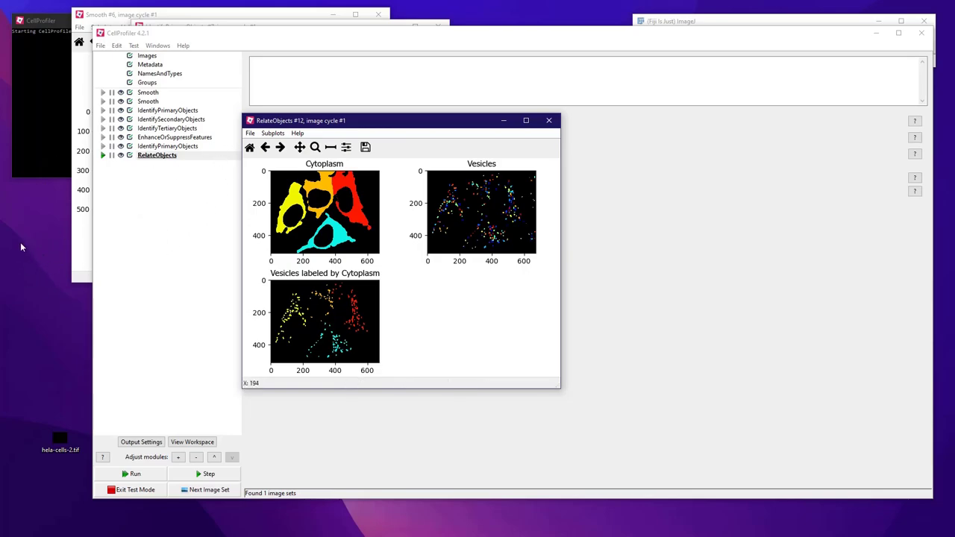
pyautogui.click(263, 66)
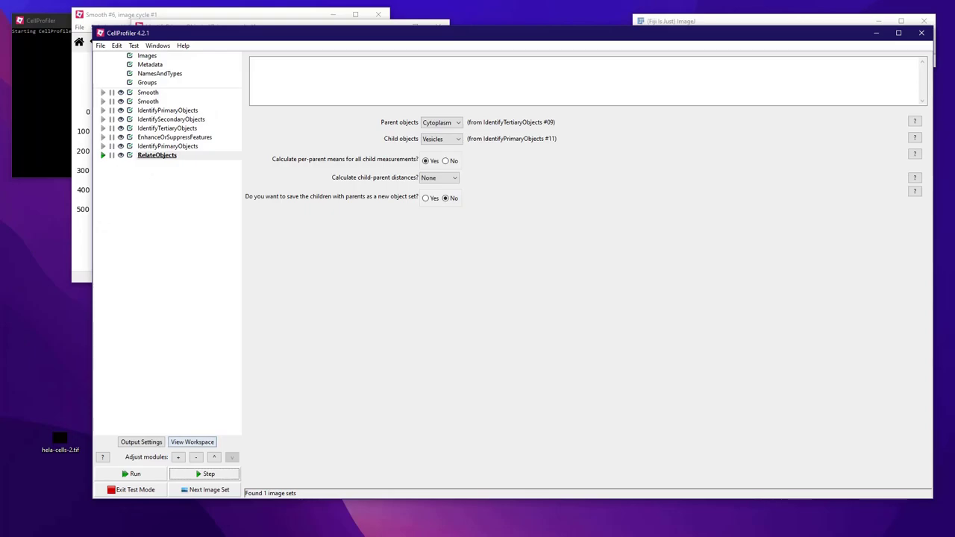
# Add the MeasureObjectIntensity module from the Measurement category after RelateObjects and close the Add modules window.
pyautogui.click(178, 457)
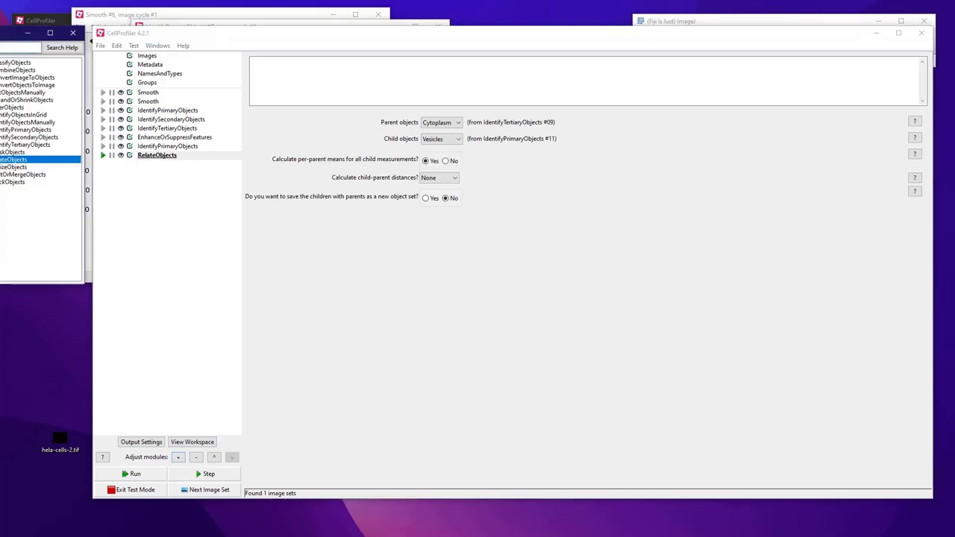
pyautogui.moveTo(15, 32); pyautogui.dragTo(186, 149)
pyautogui.click(109, 207)
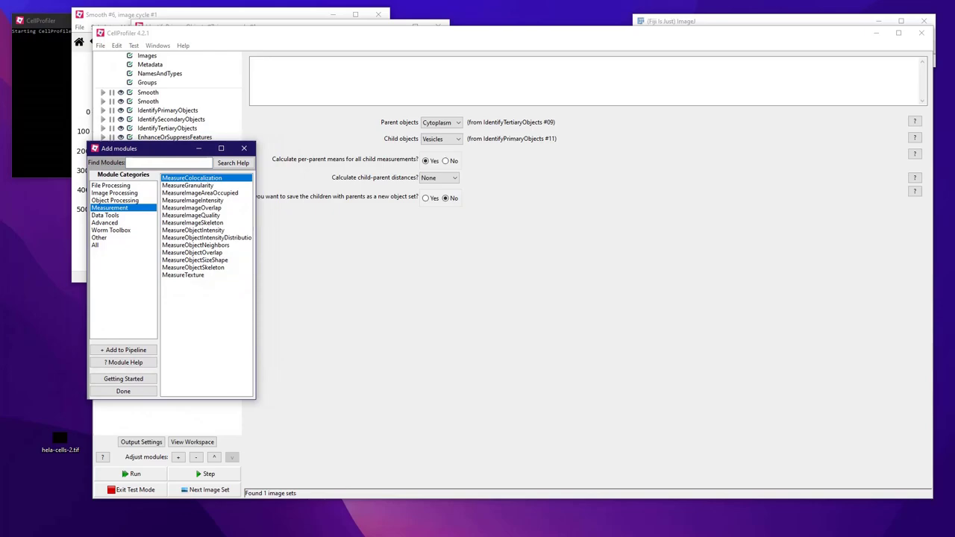
pyautogui.click(195, 229)
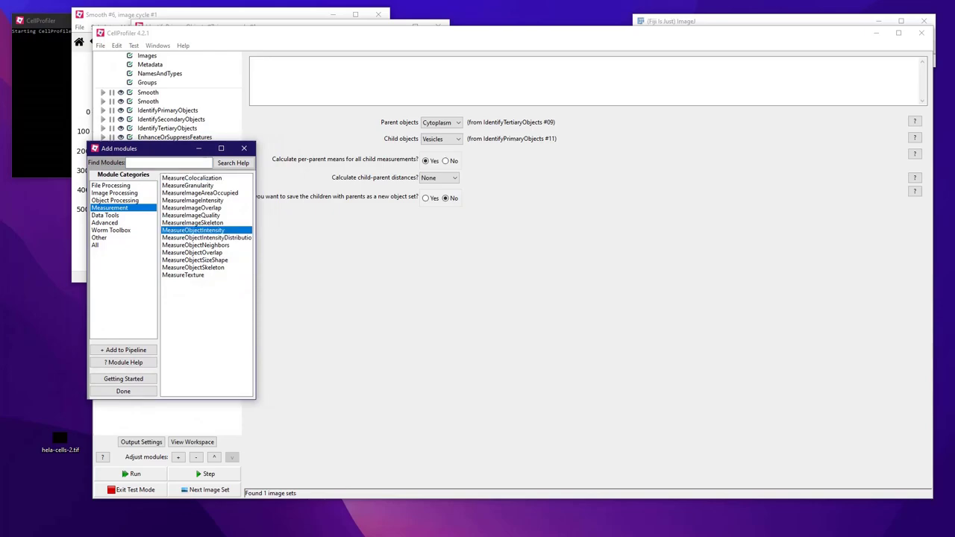
pyautogui.click(123, 350)
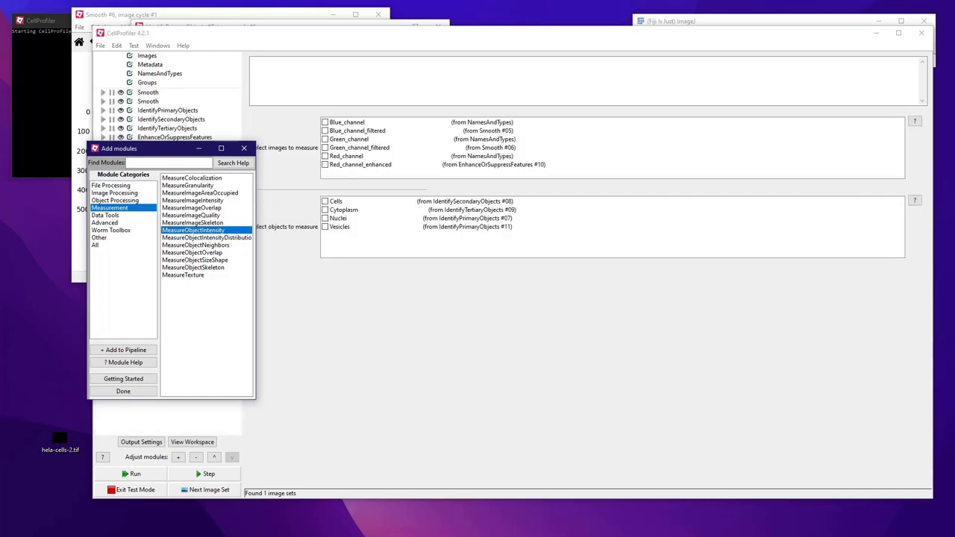
pyautogui.click(243, 147)
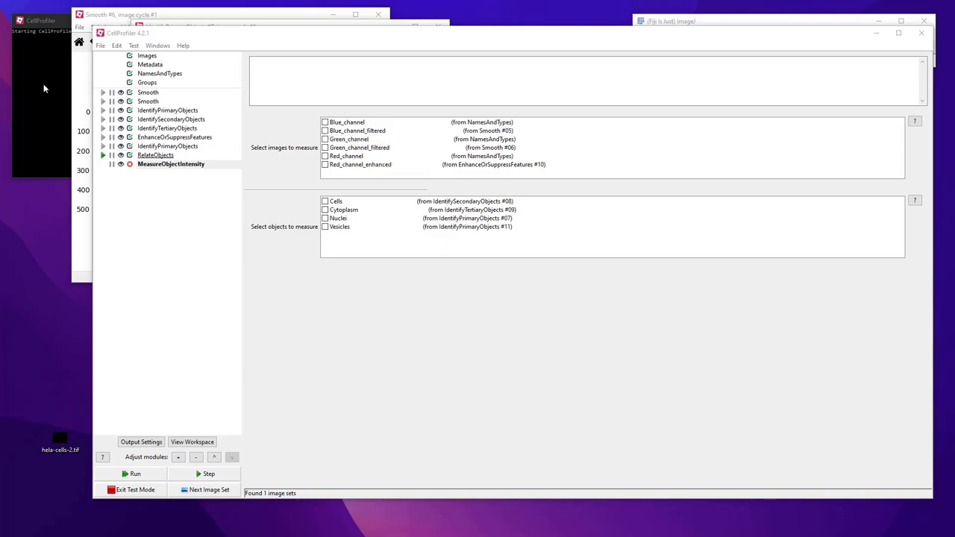
# Set MeasureObjectIntensity to measure Vesicles in the Green_channel and Red_channel images, and step the test run through it.
pyautogui.click(325, 156)
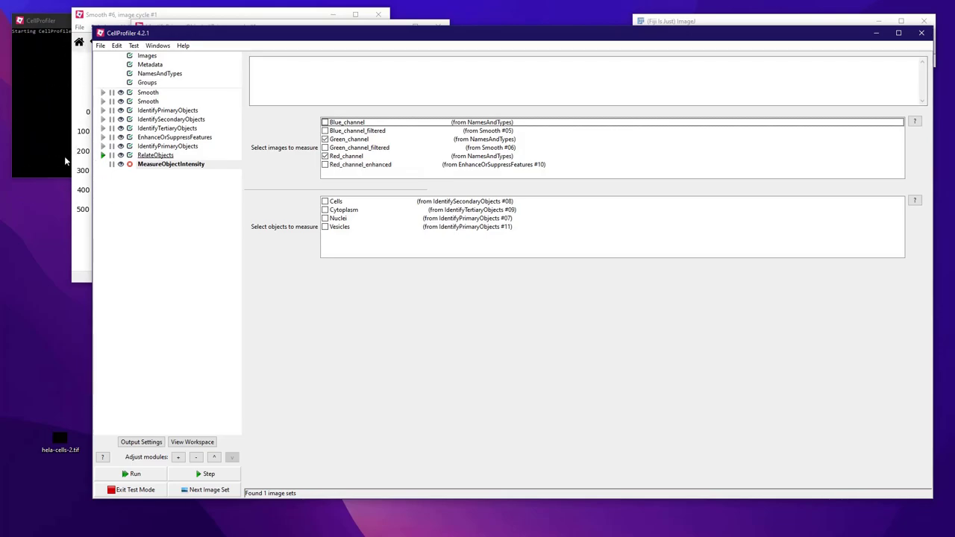
pyautogui.click(325, 227)
pyautogui.click(206, 474)
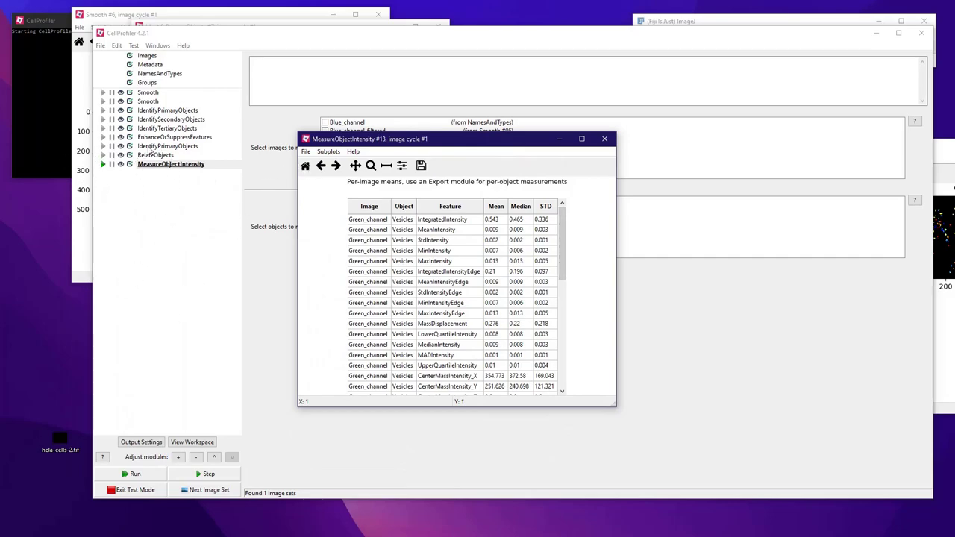
# Examine the green-channel and red-channel intensity measurements of the vesicles, and return to the pipeline window.
pyautogui.scroll(-9, 173, 209)
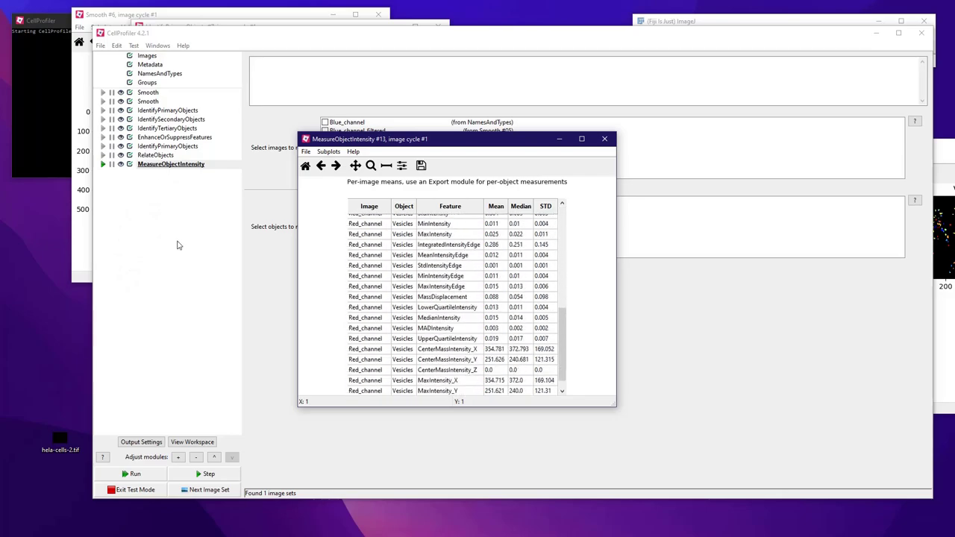
pyautogui.press('pageup')
pyautogui.press('pageup')
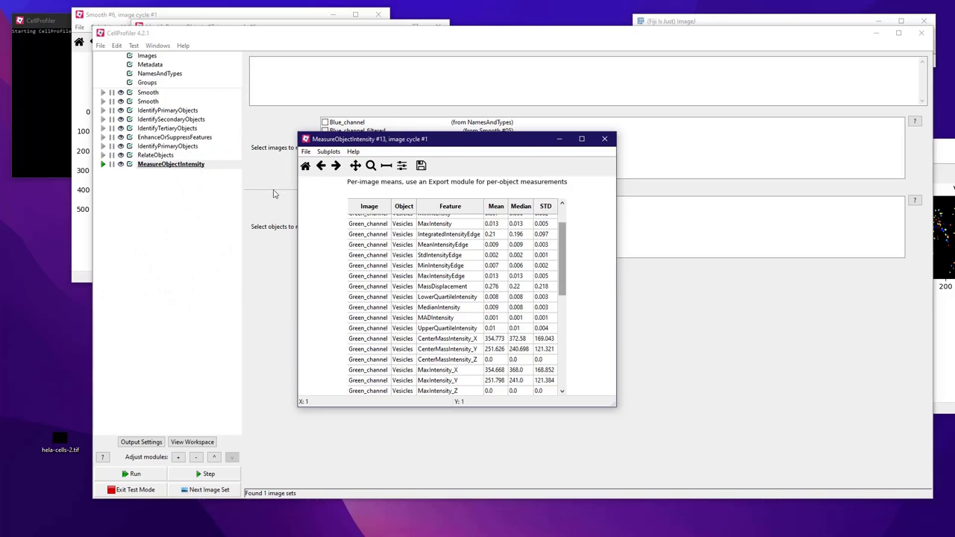
pyautogui.moveTo(563, 258); pyautogui.dragTo(562, 350)
pyautogui.scroll(5, 290, 311)
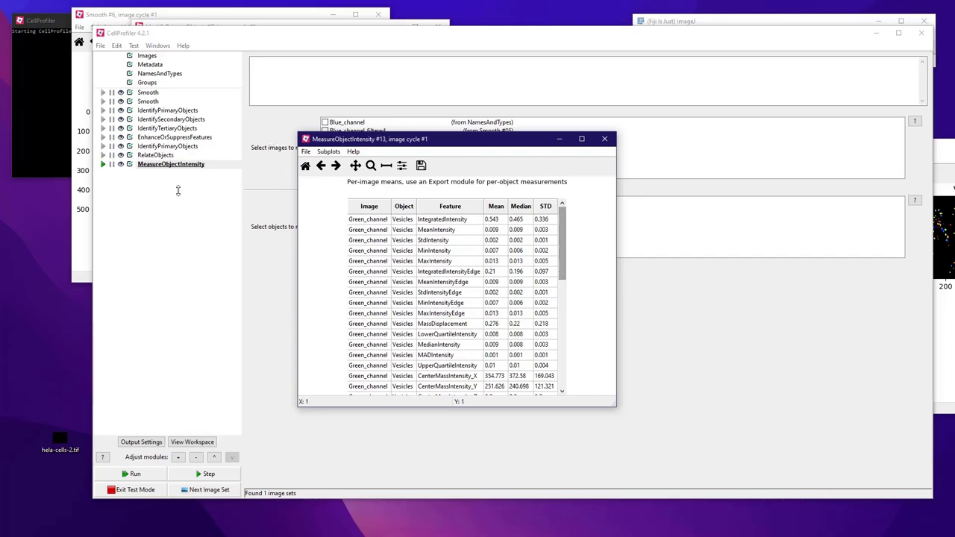
pyautogui.click(320, 85)
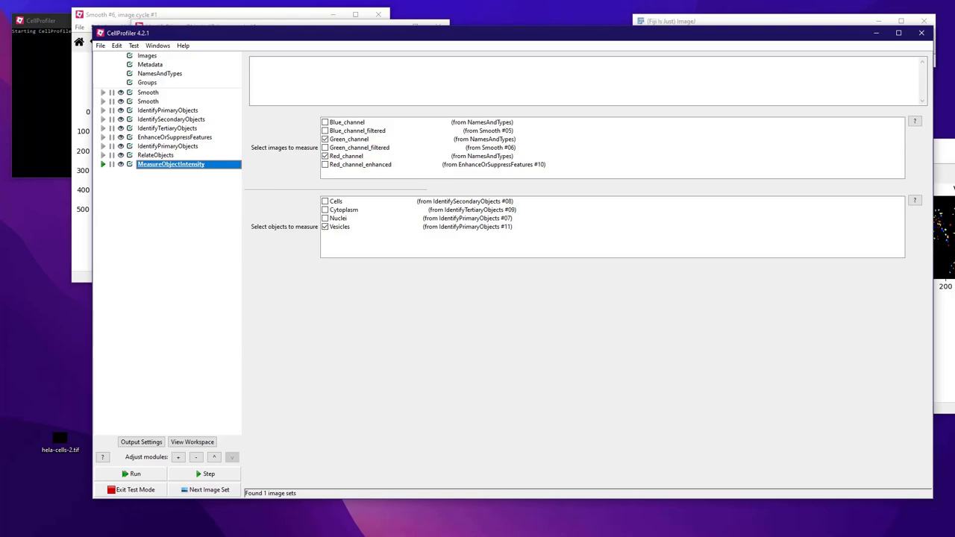
# Add the ExportToSpreadsheet module from the Data Tools category after MeasureObjectIntensity and close the Add modules window.
pyautogui.click(178, 457)
pyautogui.moveTo(6, 36); pyautogui.dragTo(254, 181)
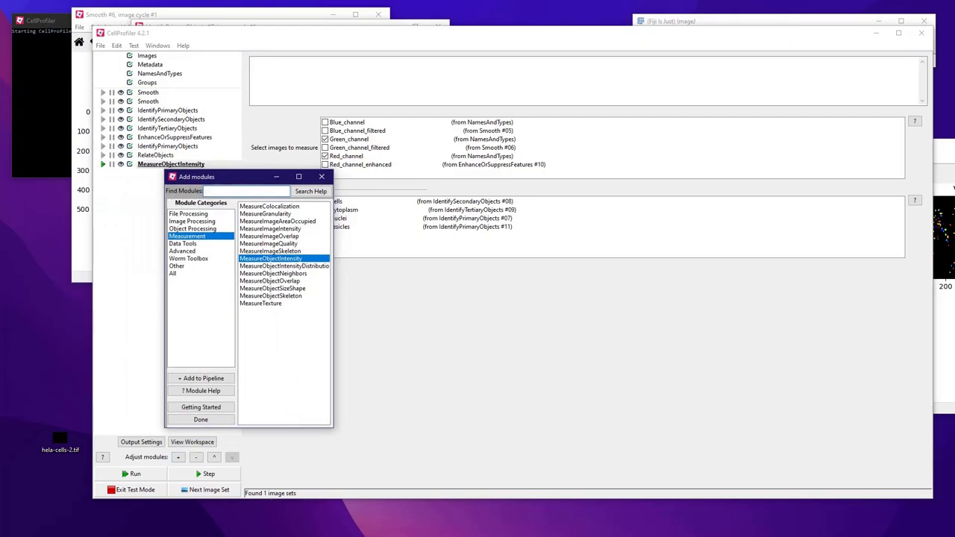
pyautogui.click(183, 243)
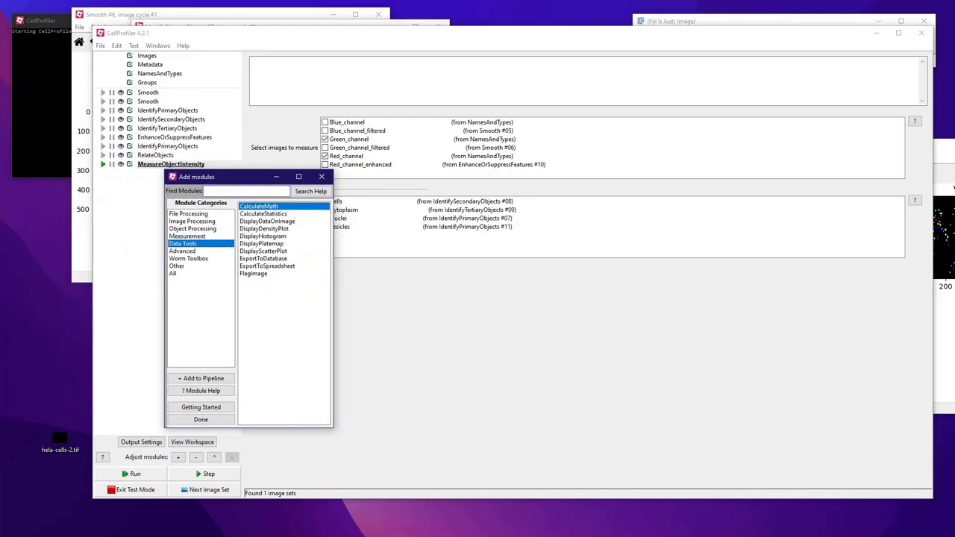
pyautogui.click(267, 266)
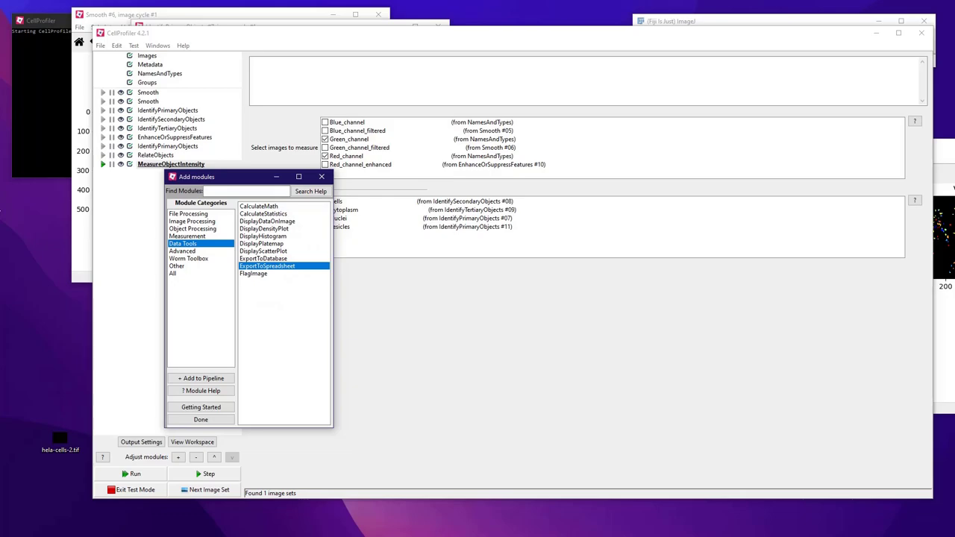
pyautogui.click(200, 378)
pyautogui.click(321, 176)
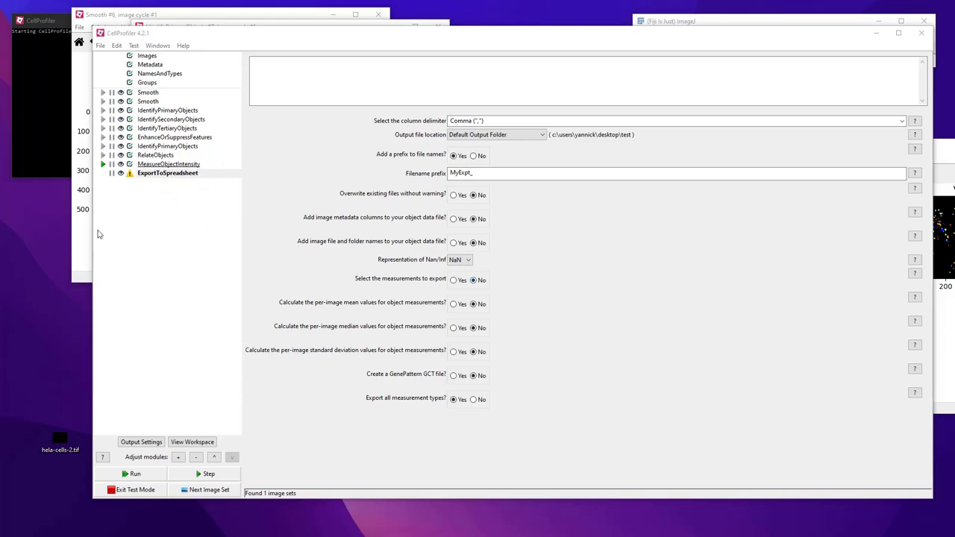
# Enable selecting the measurements to export in ExportToSpreadsheet, choose only the Vesicles measurements, and check the module's warning.
pyautogui.click(166, 218)
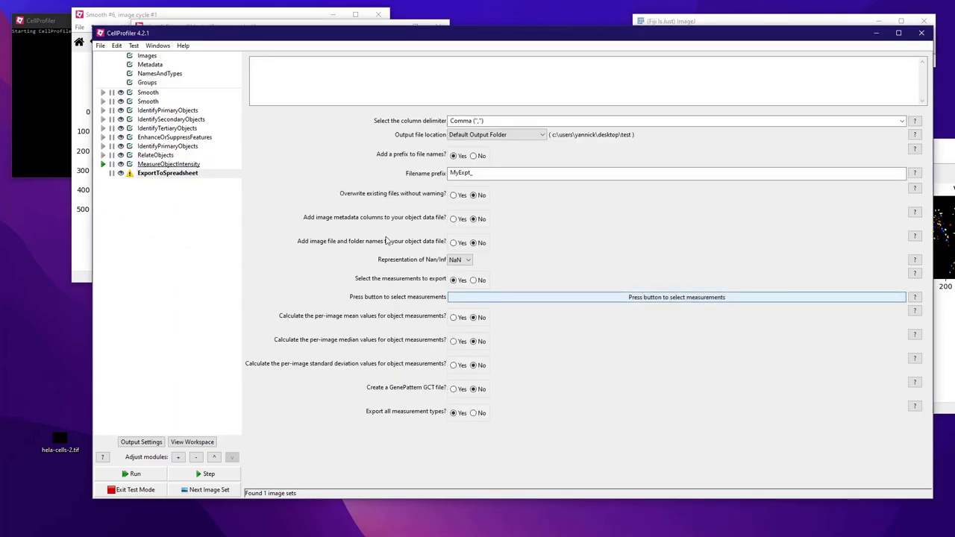
pyautogui.press('space')
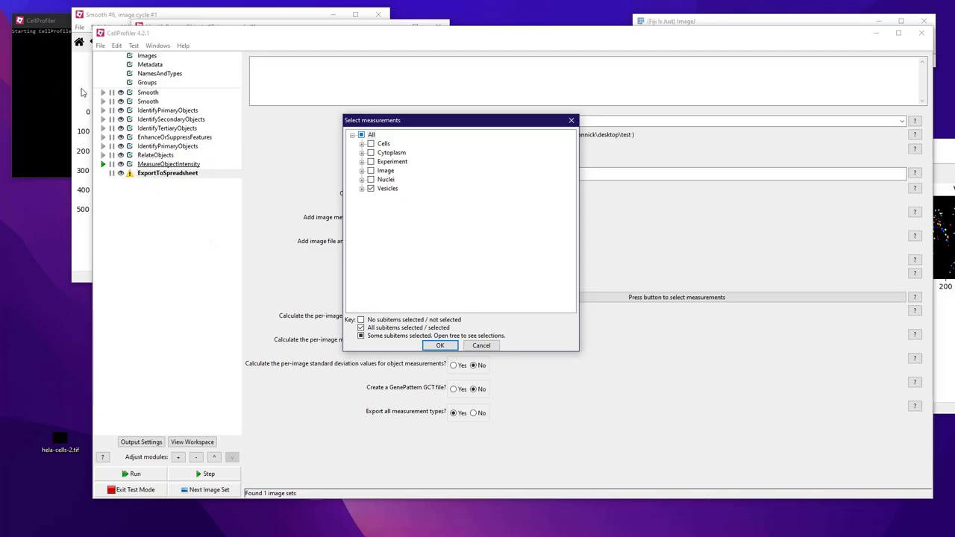
pyautogui.press('Return')
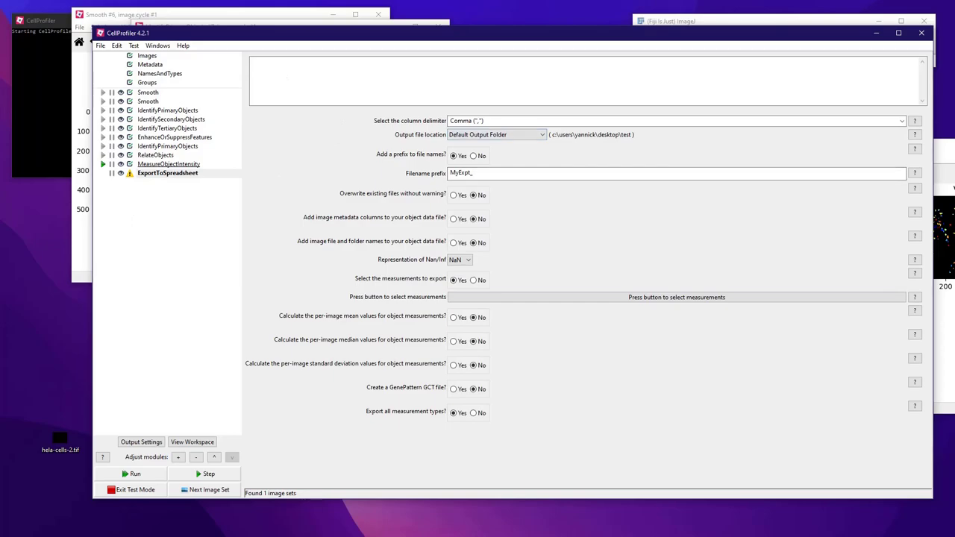
pyautogui.moveTo(129, 173)
# Add the OverlayOutlines module from the Image Processing category after ExportToSpreadsheet and close the Add modules window.
pyautogui.click(177, 457)
pyautogui.moveTo(3, 33); pyautogui.dragTo(286, 131)
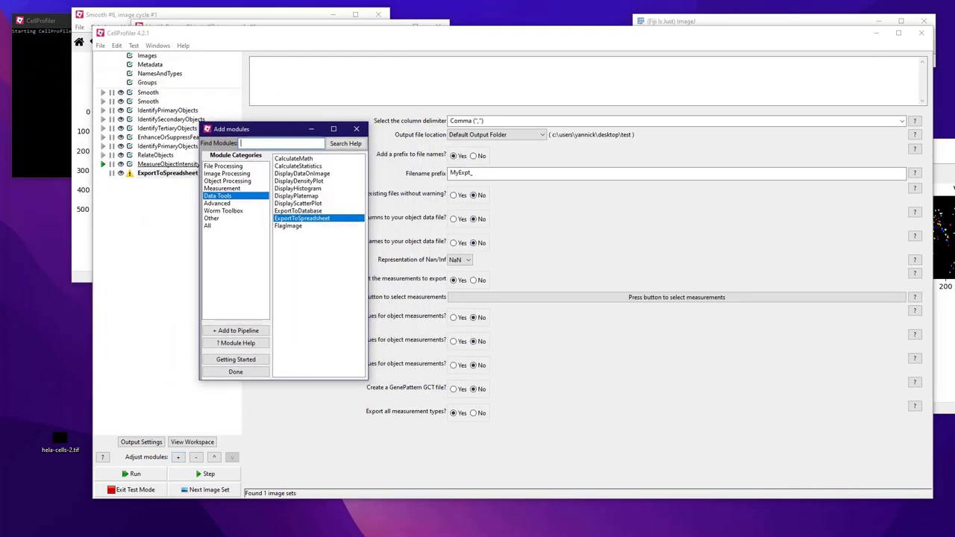
pyautogui.click(227, 181)
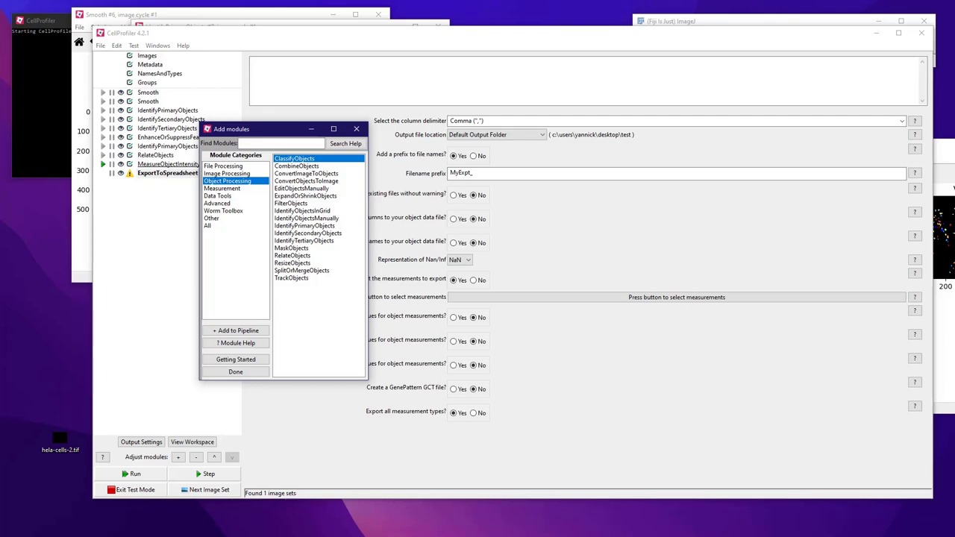
pyautogui.click(226, 173)
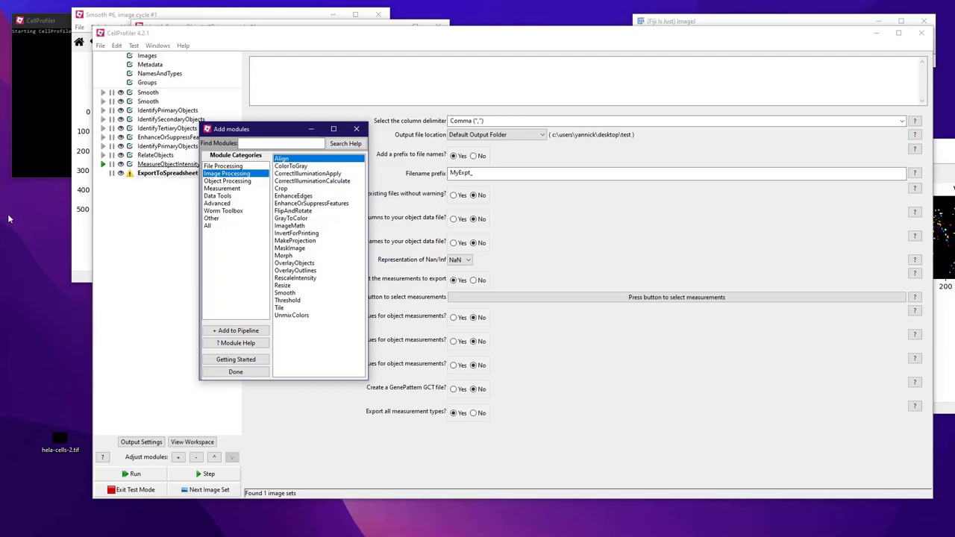
pyautogui.press('o')
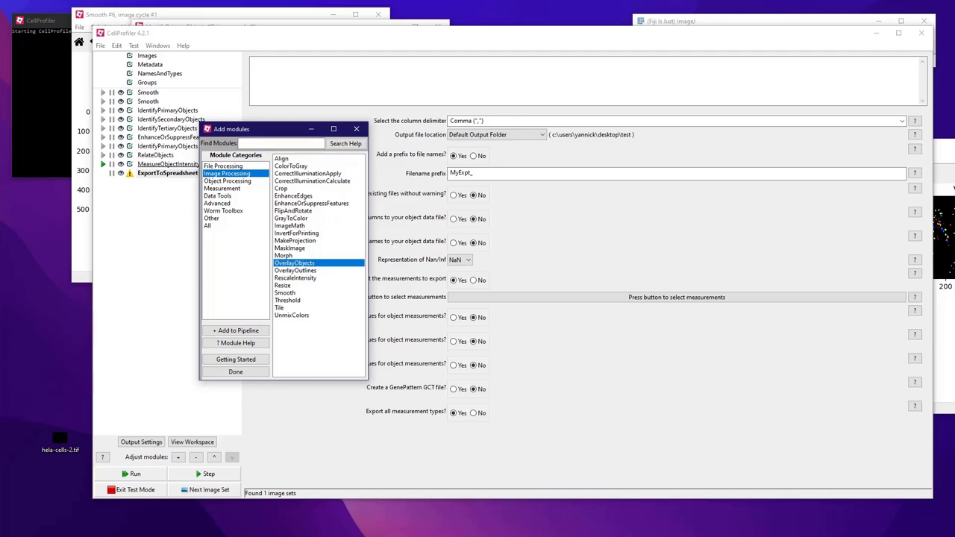
pyautogui.press('Down')
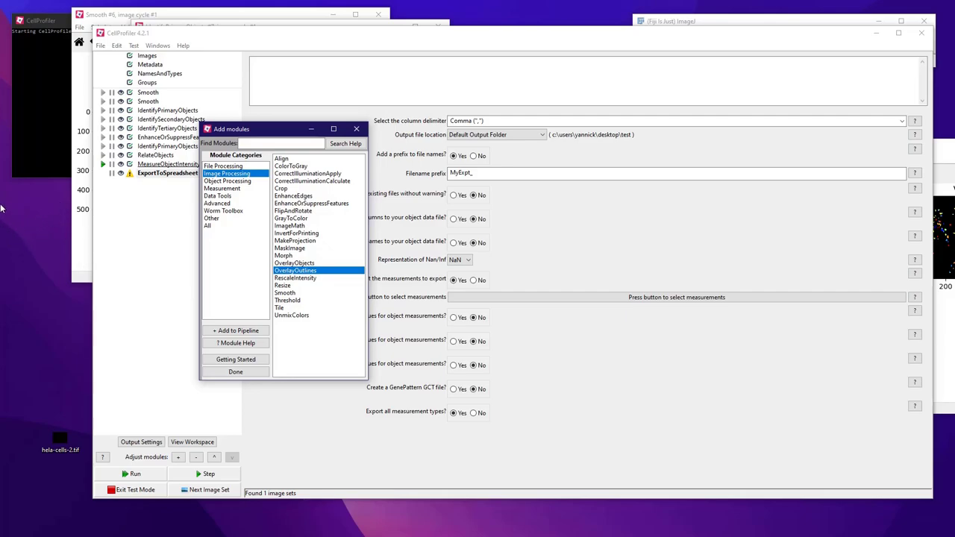
pyautogui.press('Return')
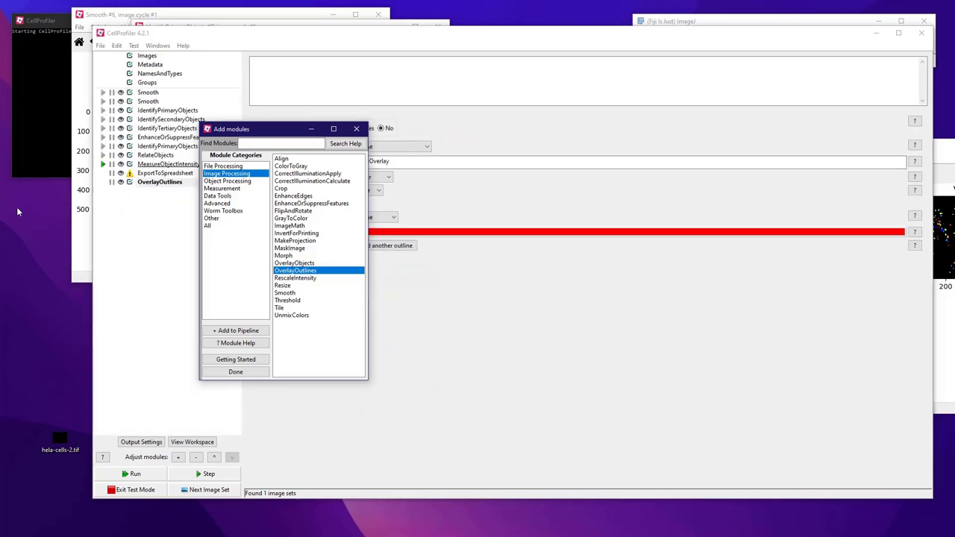
pyautogui.click(356, 128)
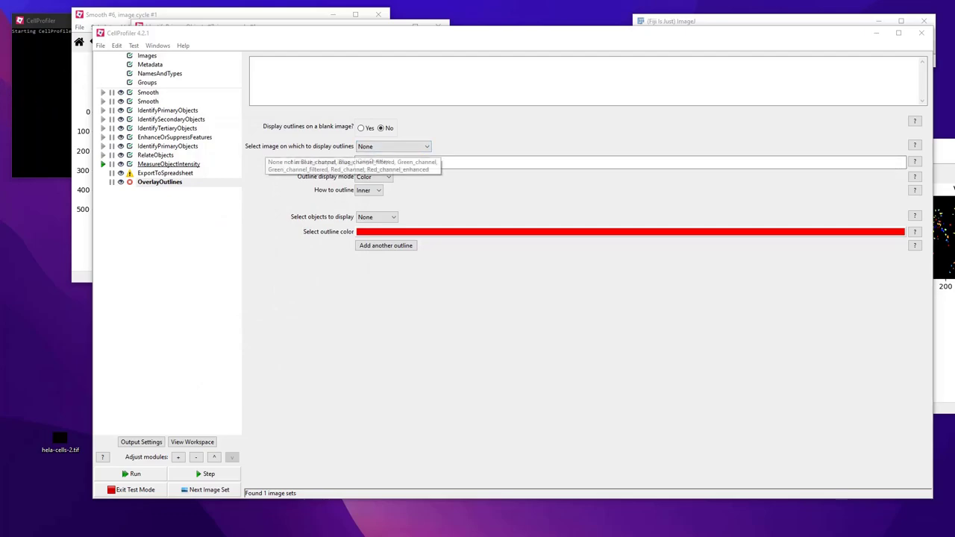
# Set Green_channel as the image on which OverlayOutlines displays the outlines.
pyautogui.click(361, 146)
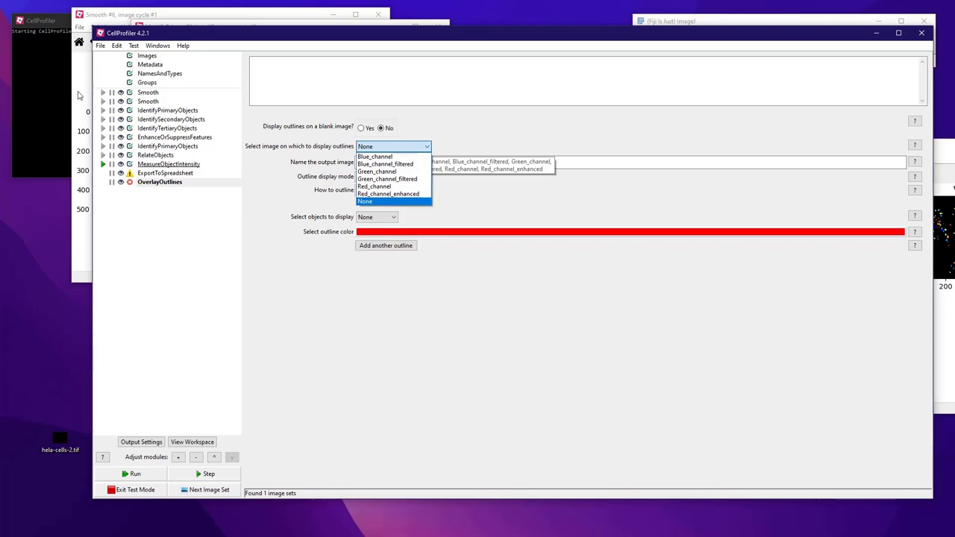
pyautogui.click(376, 172)
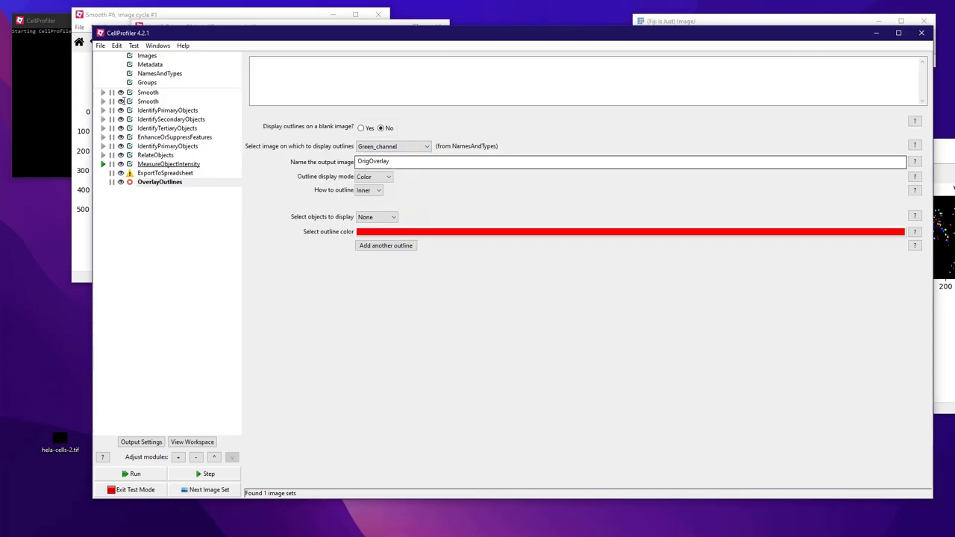
# Set Cytoplasm as the objects to display in the OverlayOutlines module.
pyautogui.press('Tab')
pyautogui.press('Tab')
pyautogui.press('Tab')
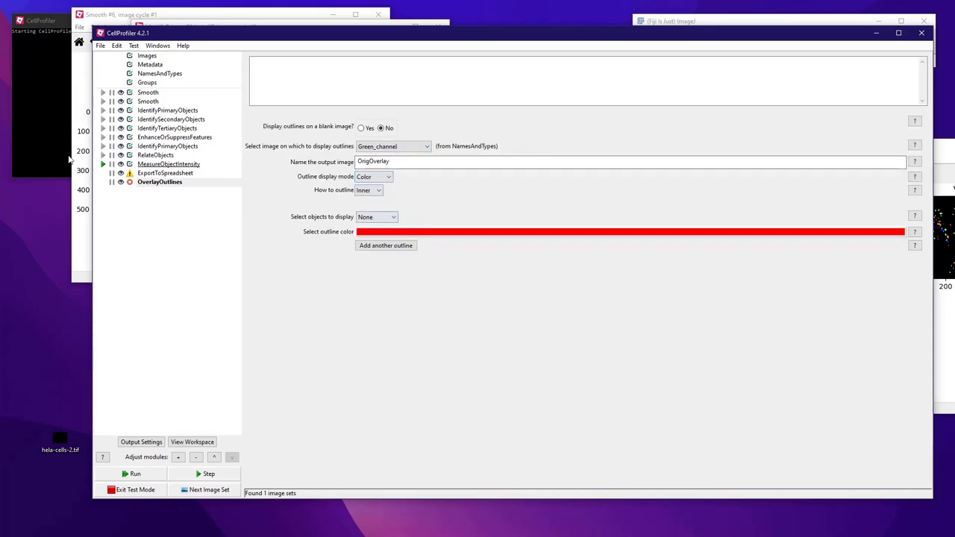
pyautogui.hotkey('alt', 'Down')
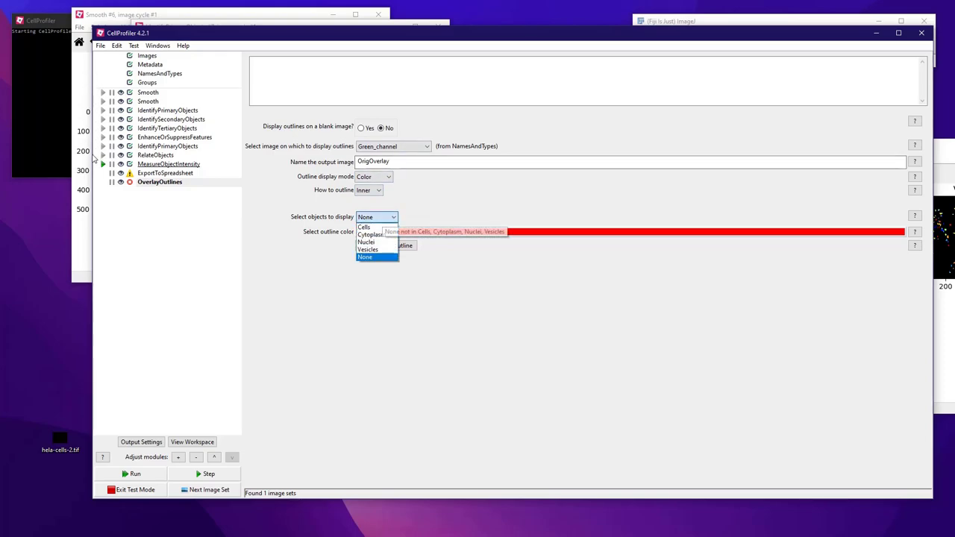
pyautogui.press('Up')
pyautogui.press('Up')
pyautogui.press('Up')
pyautogui.press('Return')
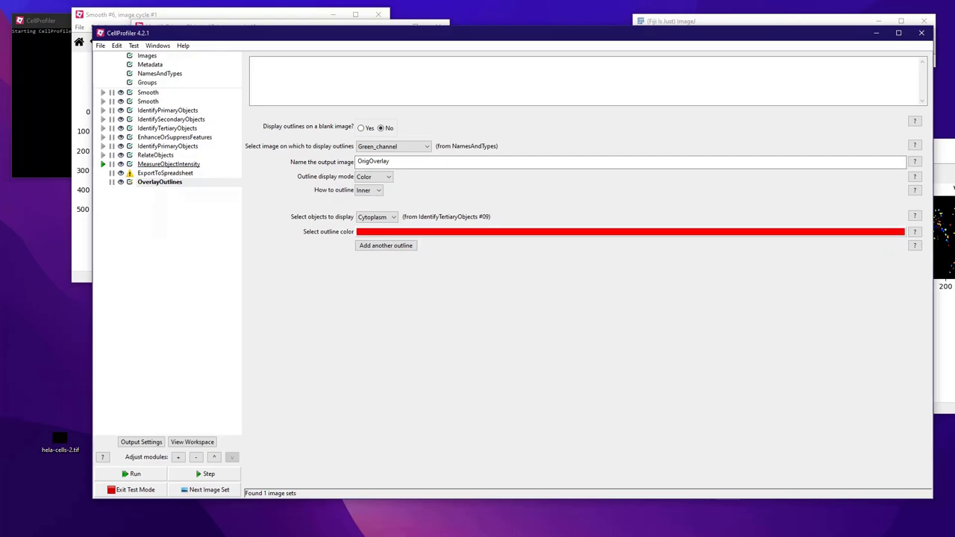
# Duplicate the OverlayOutlines module and set the copy to display the Vesicles outlines on the Red_channel_enhanced image.
pyautogui.rightClick(153, 184)
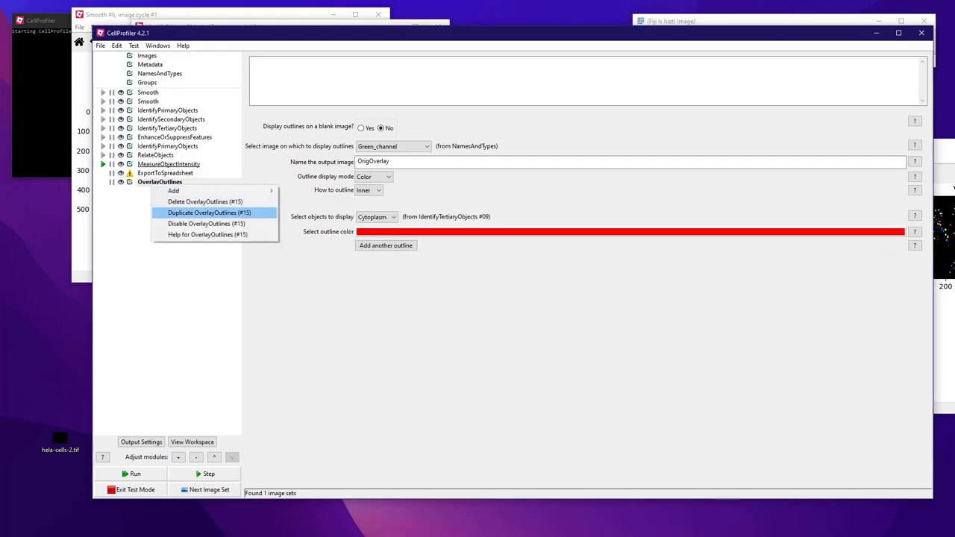
pyautogui.click(209, 213)
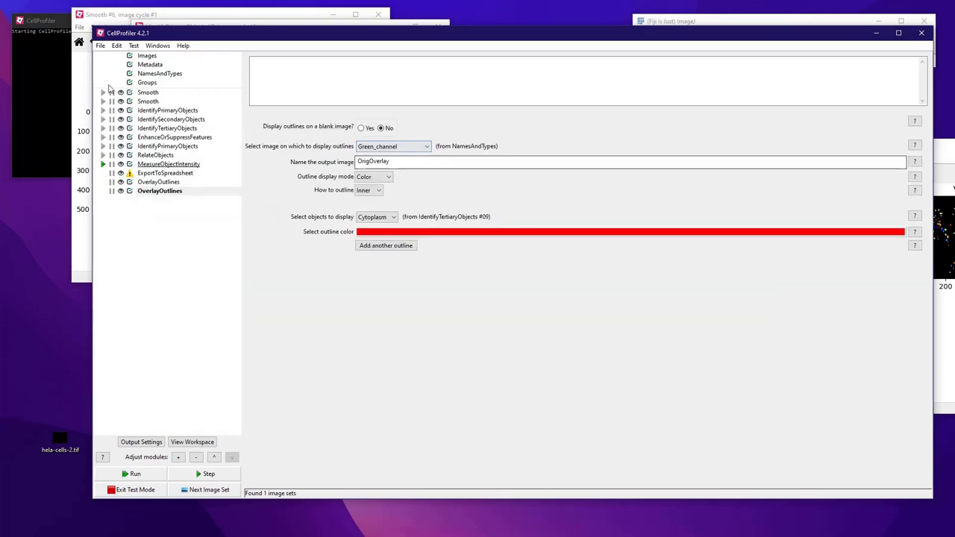
pyautogui.click(393, 146)
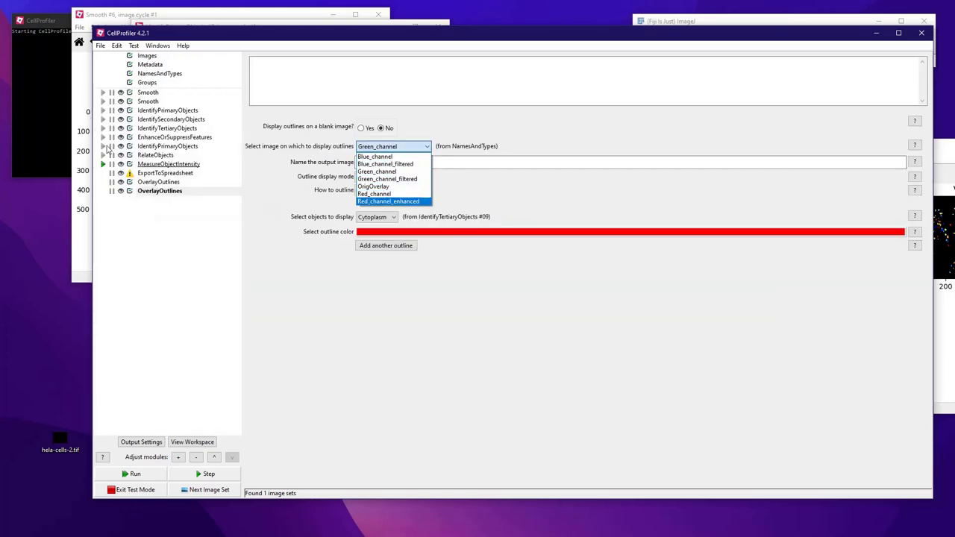
pyautogui.click(374, 194)
pyautogui.hotkey('shift', 'Tab')
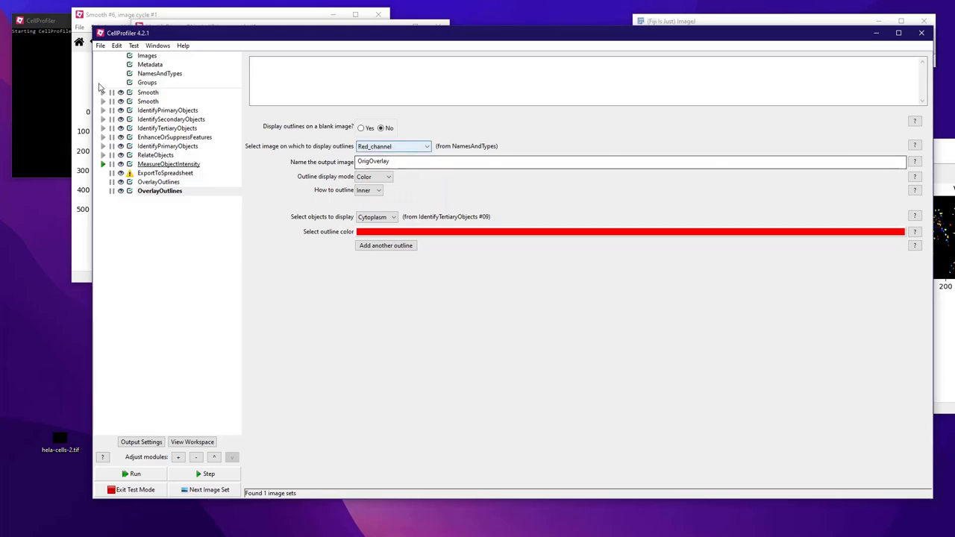
pyautogui.hotkey('alt', 'Down')
pyautogui.press('Down')
pyautogui.press('Return')
pyautogui.press('Tab')
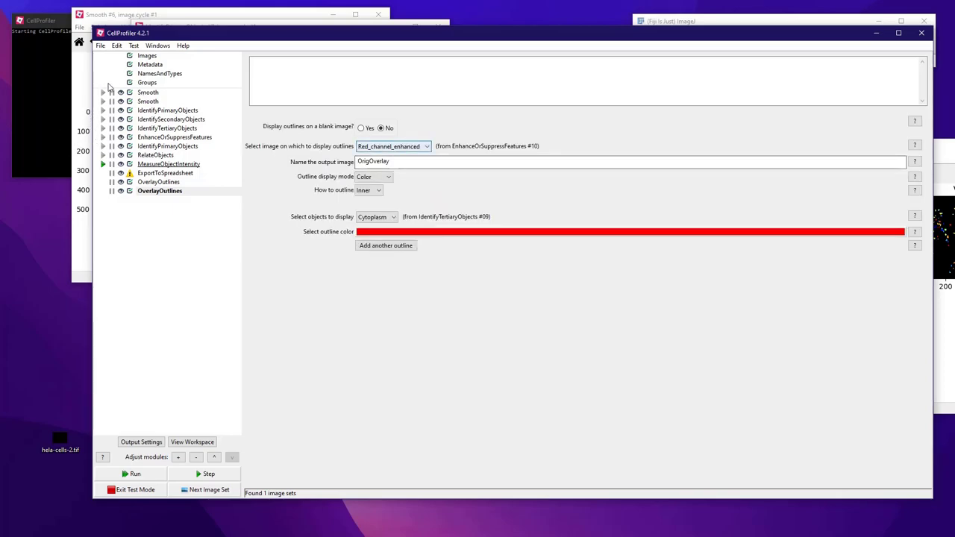
pyautogui.click(376, 217)
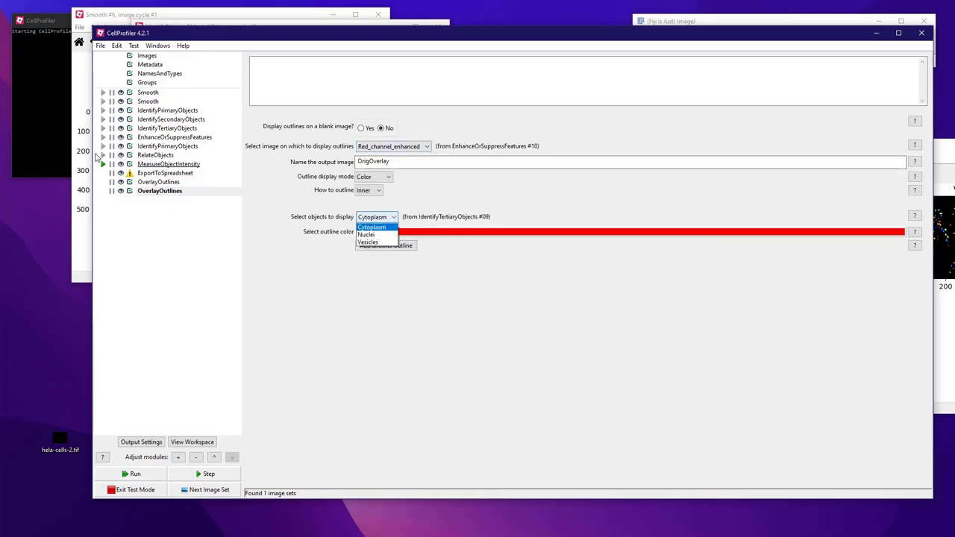
pyautogui.press('Return')
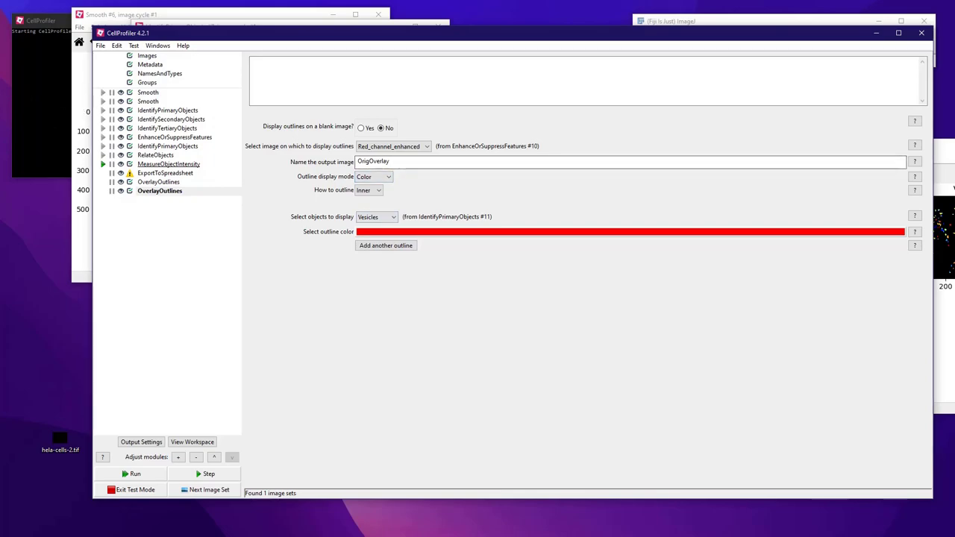
# Name the output image of the first OverlayOutlines module cytoplasm_image.
pyautogui.click(159, 181)
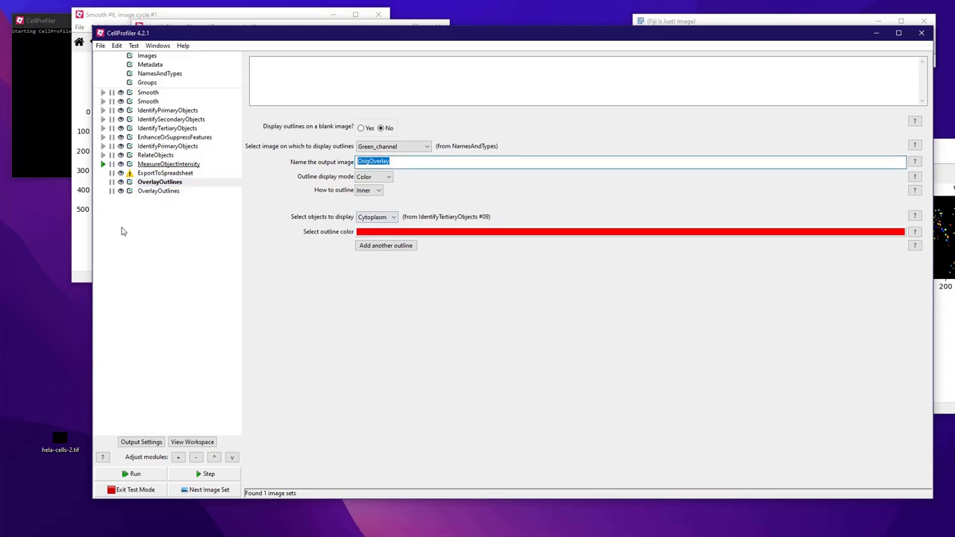
pyautogui.write('c')
pyautogui.write('ytoplasm_image')
# Name the output image of the second OverlayOutlines module vesicles_image.
pyautogui.click(159, 191)
pyautogui.doubleClick(373, 161)
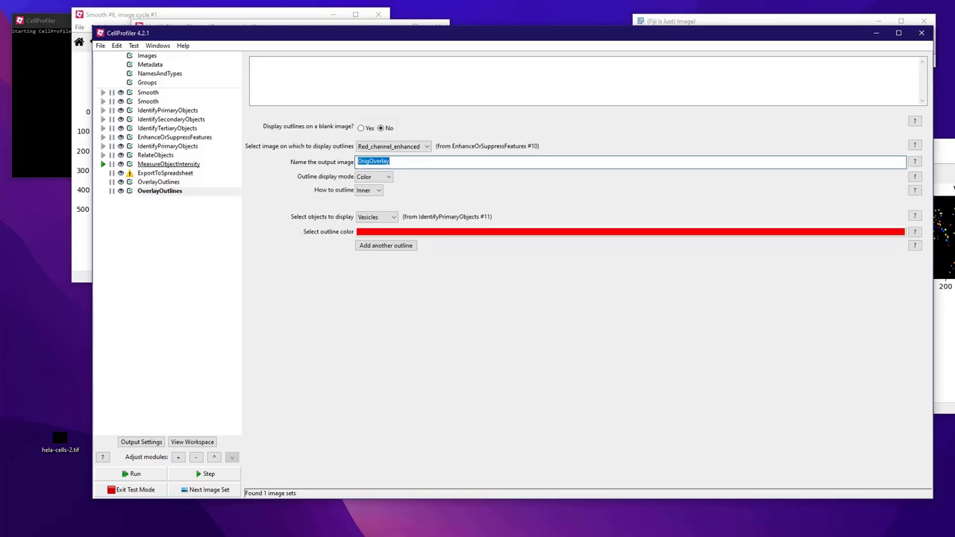
pyautogui.click(390, 161)
pyautogui.write('vesicles_image')
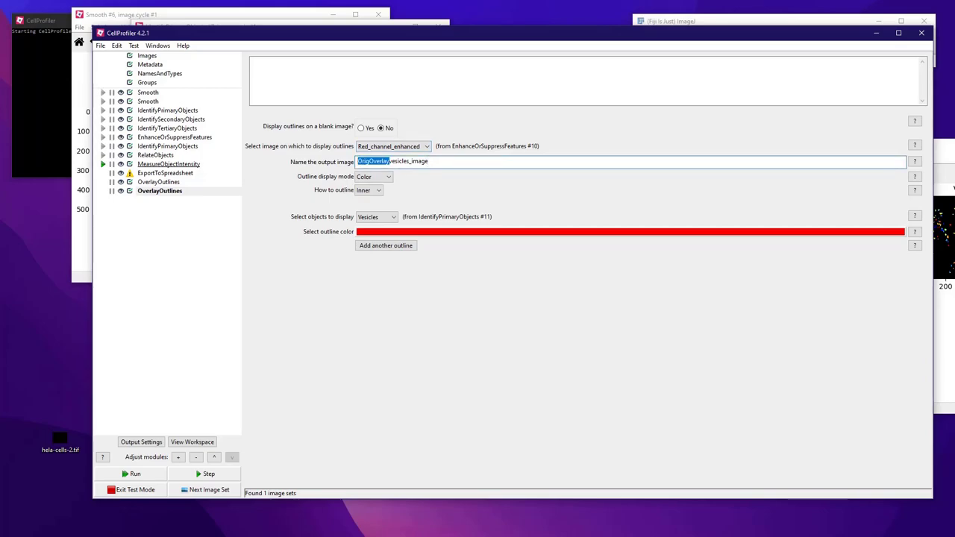
pyautogui.press('BackSpace')
pyautogui.click(159, 181)
pyautogui.click(160, 191)
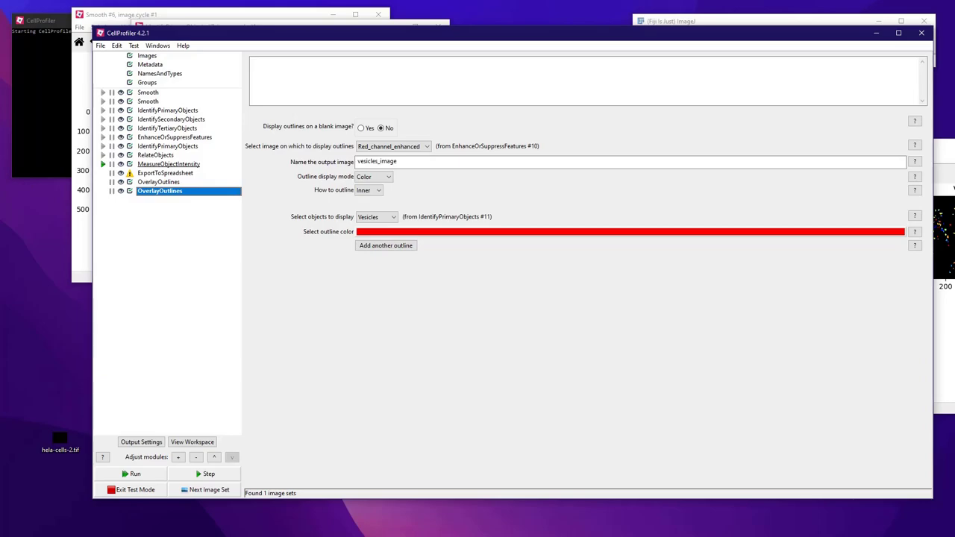
# Add the SaveImages module from the File Processing category after the second OverlayOutlines and close the Add modules window.
pyautogui.click(178, 456)
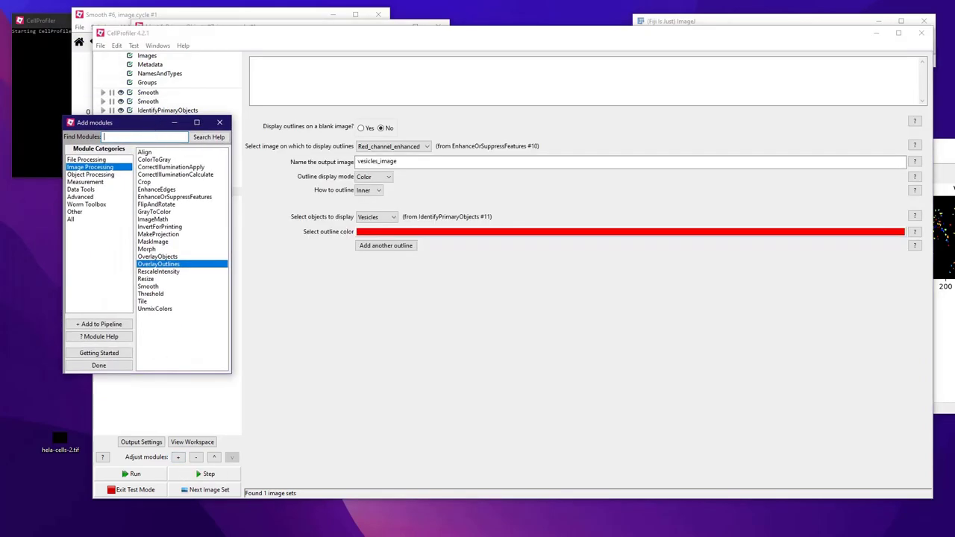
pyautogui.click(81, 190)
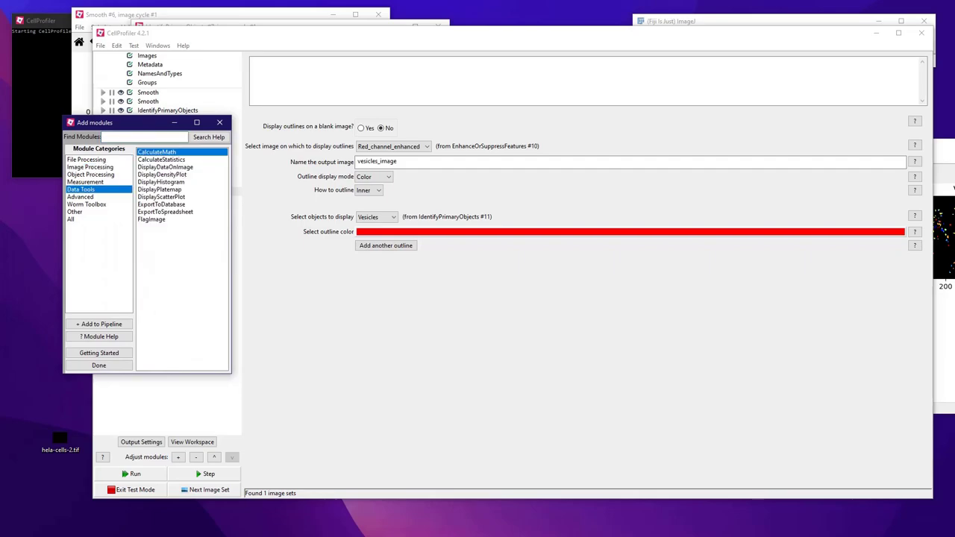
pyautogui.click(87, 160)
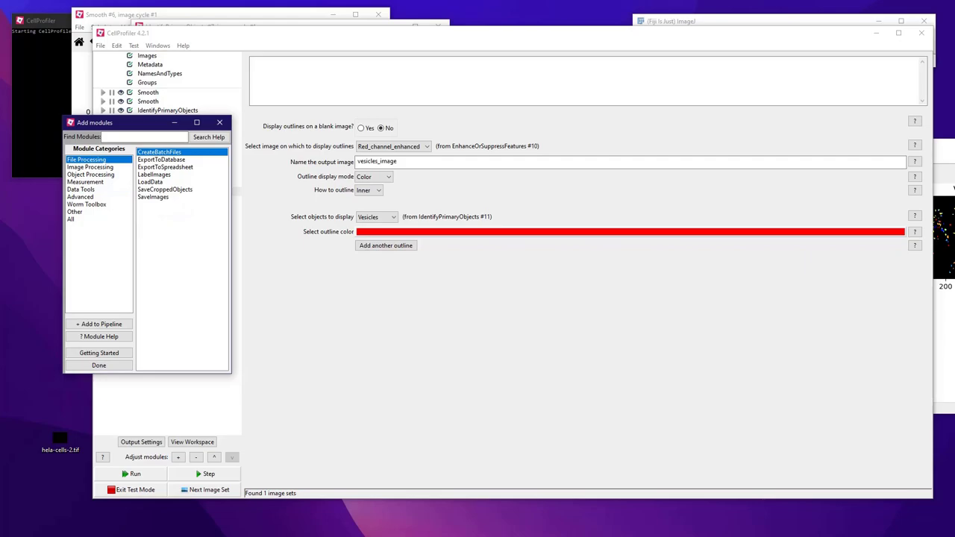
pyautogui.click(153, 197)
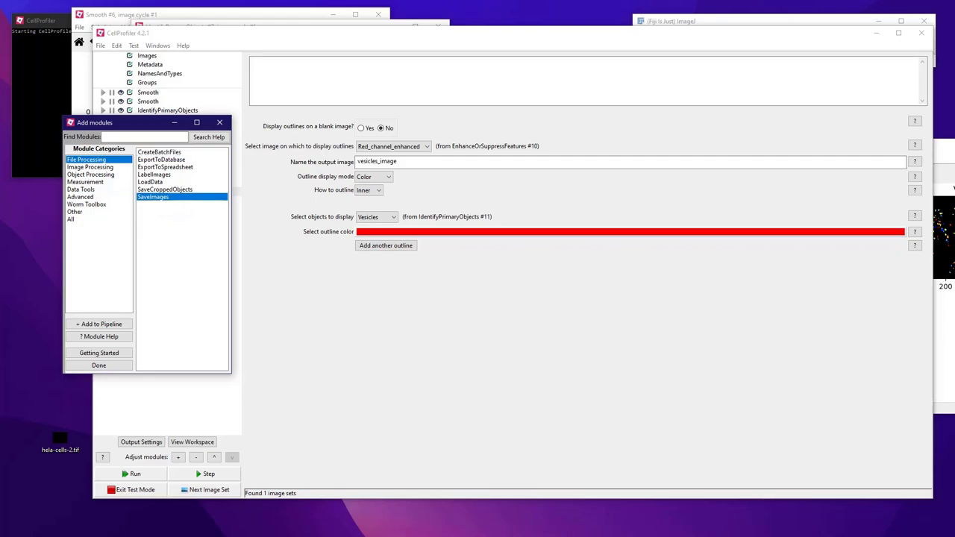
pyautogui.doubleClick(153, 197)
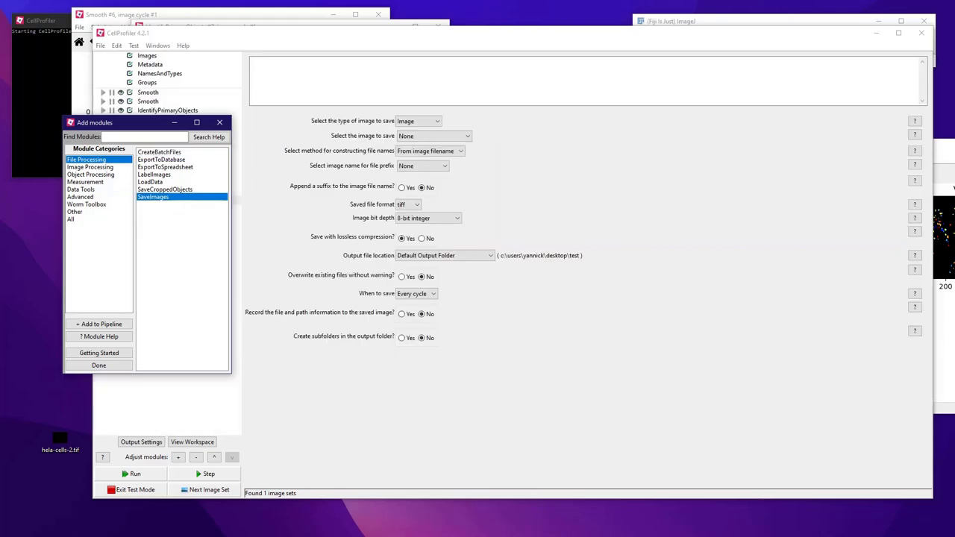
pyautogui.click(219, 121)
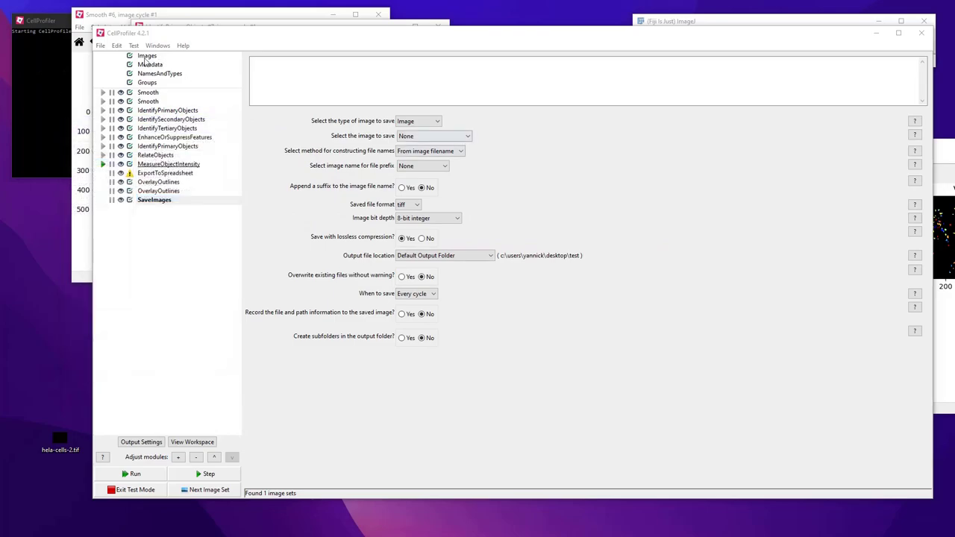
# Set cytoplasm_image as the image to save in the SaveImages module.
pyautogui.click(432, 135)
pyautogui.press('Home')
pyautogui.press('End')
pyautogui.press('Up')
pyautogui.press('Up')
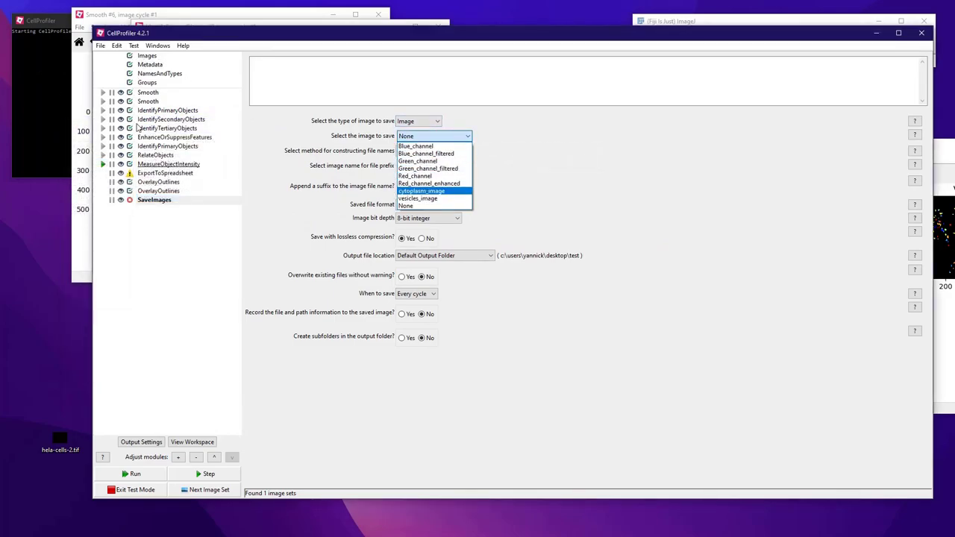
pyautogui.press('Return')
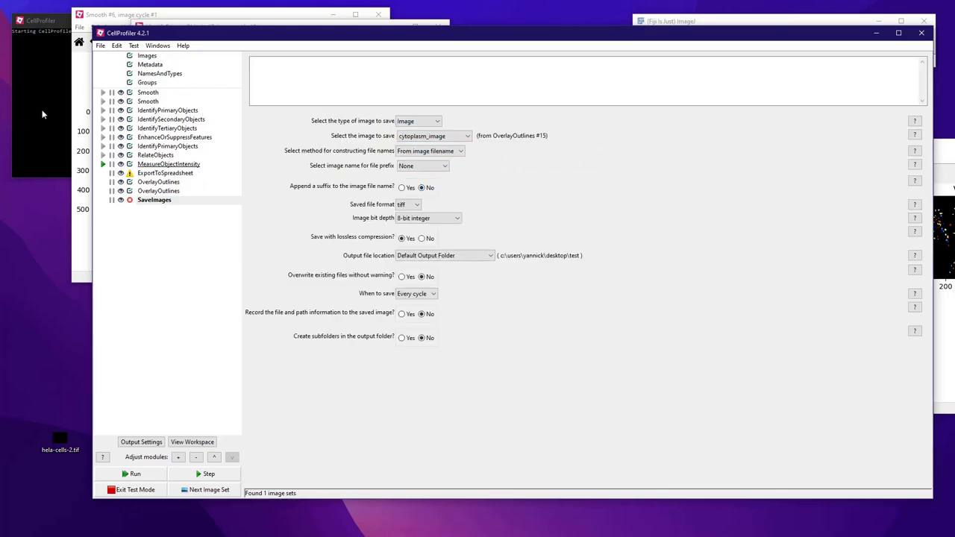
# Set the SaveImages method for constructing file names to Sequential numbers.
pyautogui.hotkey('alt', 'Down')
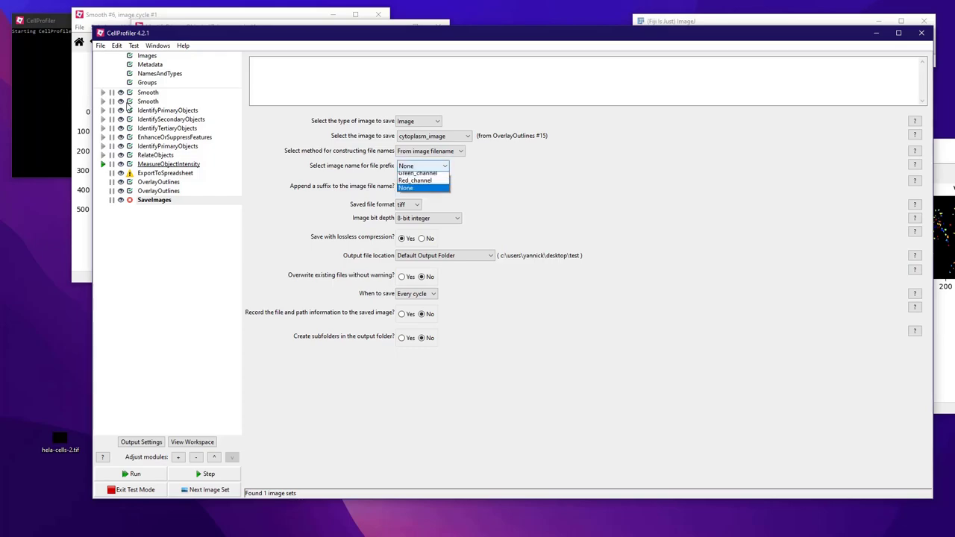
pyautogui.press('Escape')
pyautogui.hotkey('shift', 'Tab')
pyautogui.hotkey('alt', 'Down')
pyautogui.press('Down')
pyautogui.press('Down')
pyautogui.press('Up')
pyautogui.press('Up')
pyautogui.press('End')
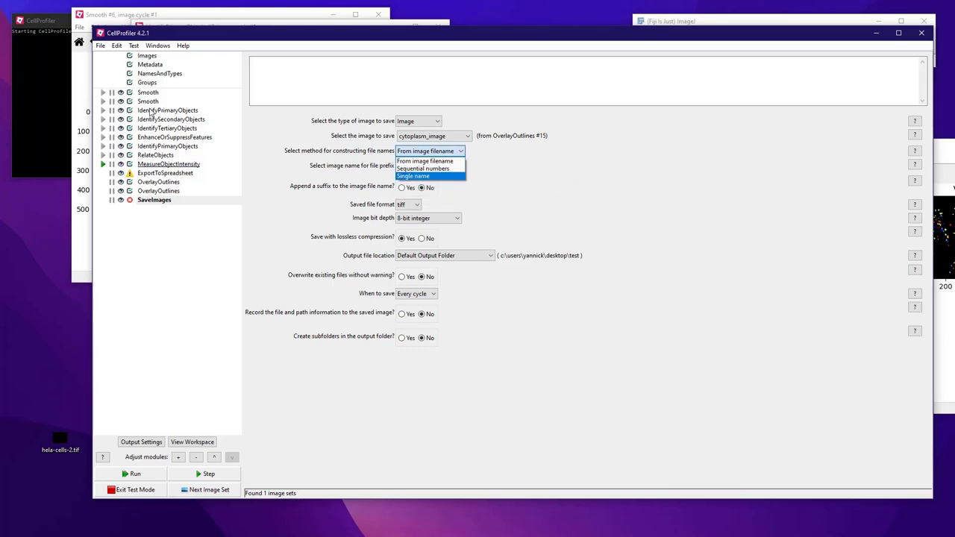
pyautogui.press('Up')
pyautogui.press('Return')
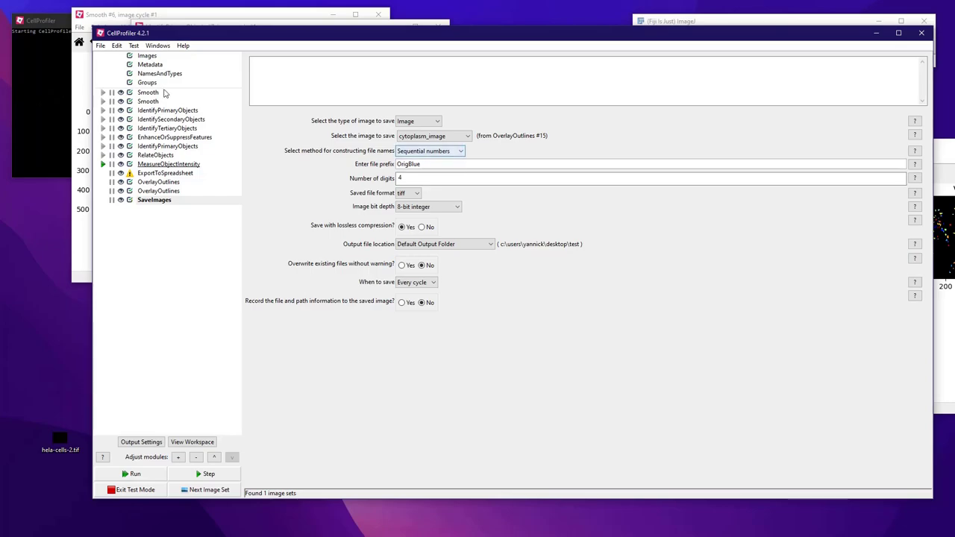
# Replace the file prefix in the SaveImages module with cytoplasm_.
pyautogui.press('Tab')
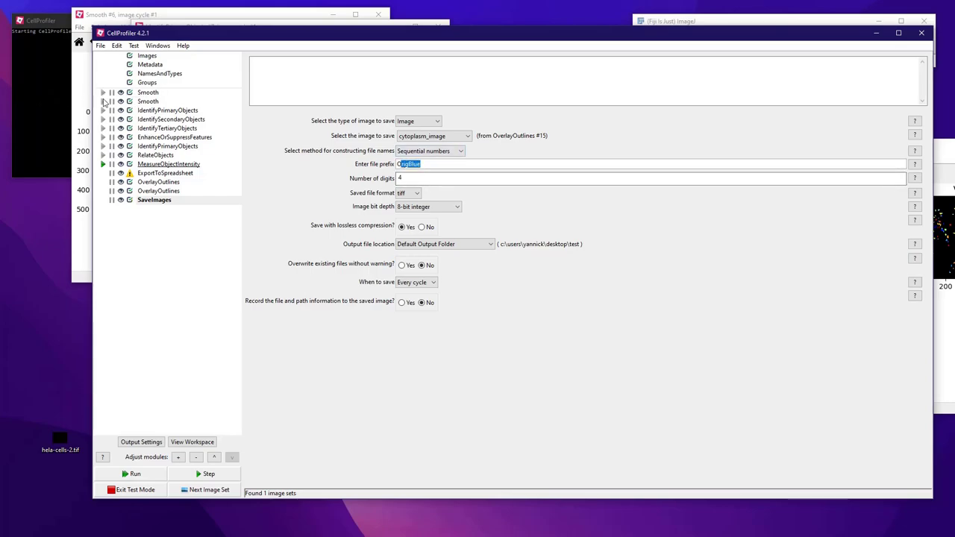
pyautogui.press('Left')
pyautogui.press('BackSpace')
pyautogui.hotkey('shift', 'End')
pyautogui.hotkey('shift', 'Home')
pyautogui.press('Delete')
pyautogui.press('Delete')
pyautogui.press('Delete')
pyautogui.write('cytoplasm')
# Duplicate the SaveImages module and set vesicles_image as the image that the copy saves.
pyautogui.click(153, 200)
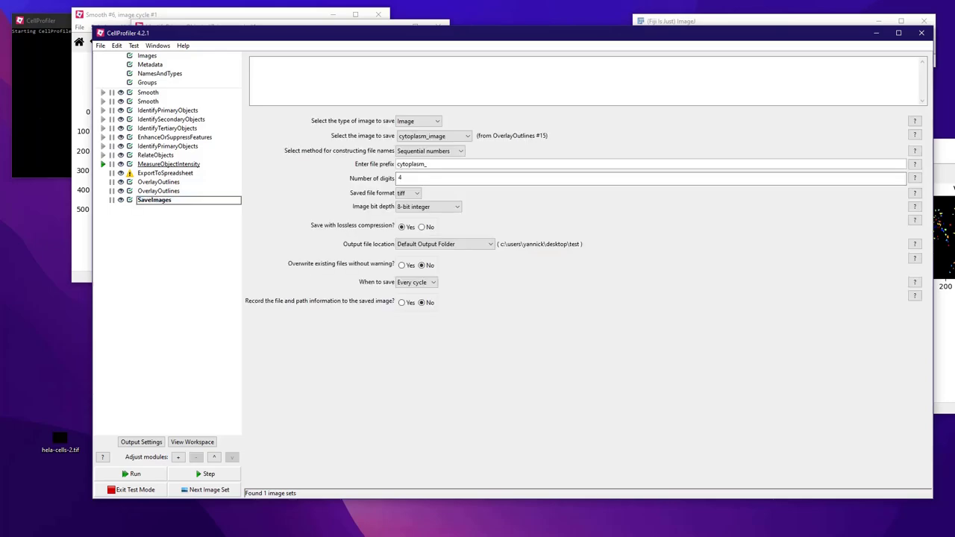
pyautogui.rightClick(154, 200)
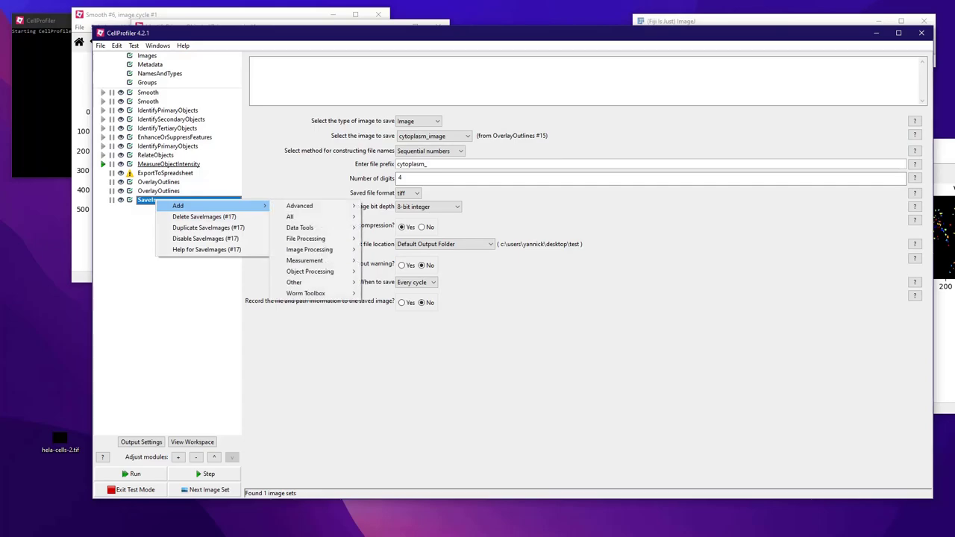
pyautogui.click(208, 227)
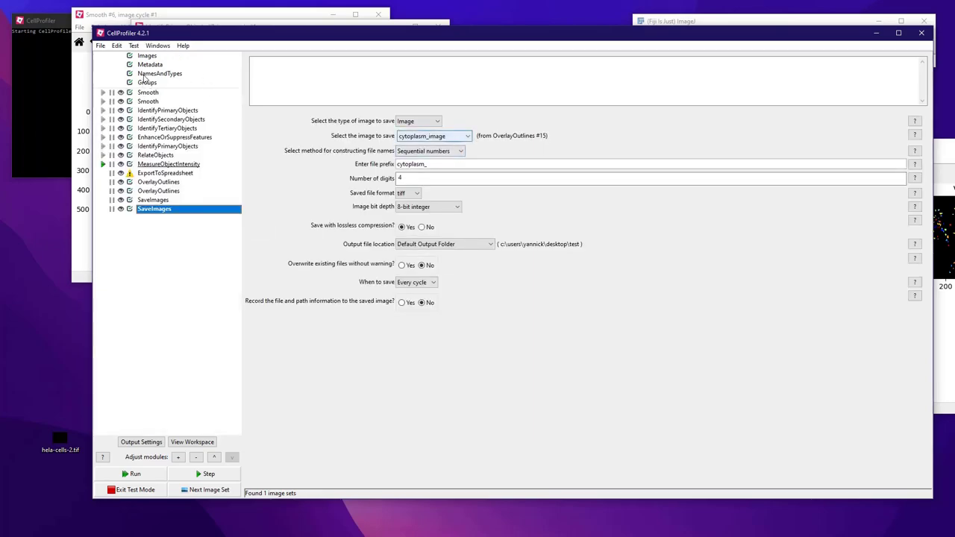
pyautogui.click(434, 136)
pyautogui.click(433, 199)
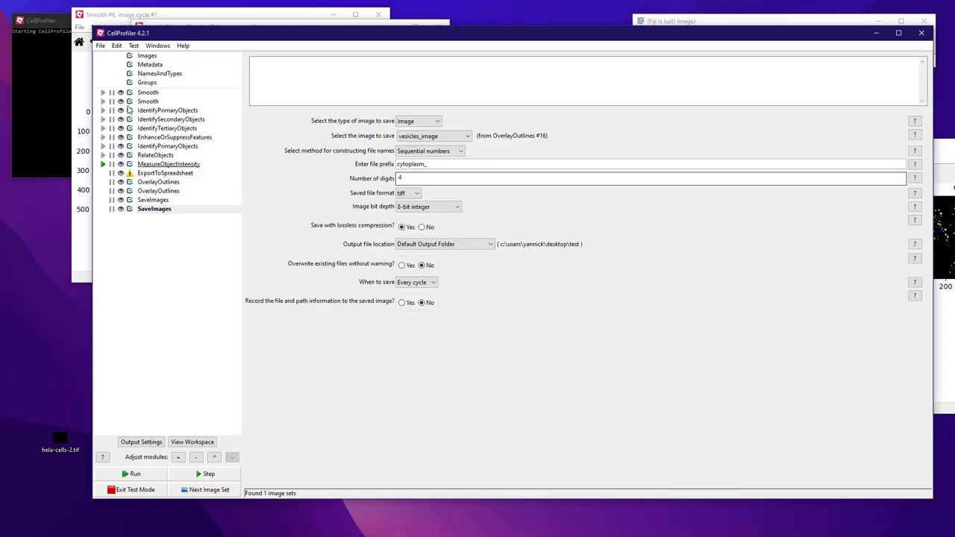
# Replace the file prefix in the second SaveImages module with vesicles_.
pyautogui.press('Tab')
pyautogui.press('Tab')
pyautogui.click(419, 163)
pyautogui.hotkey('shift', 'Home')
pyautogui.write('vesicles')
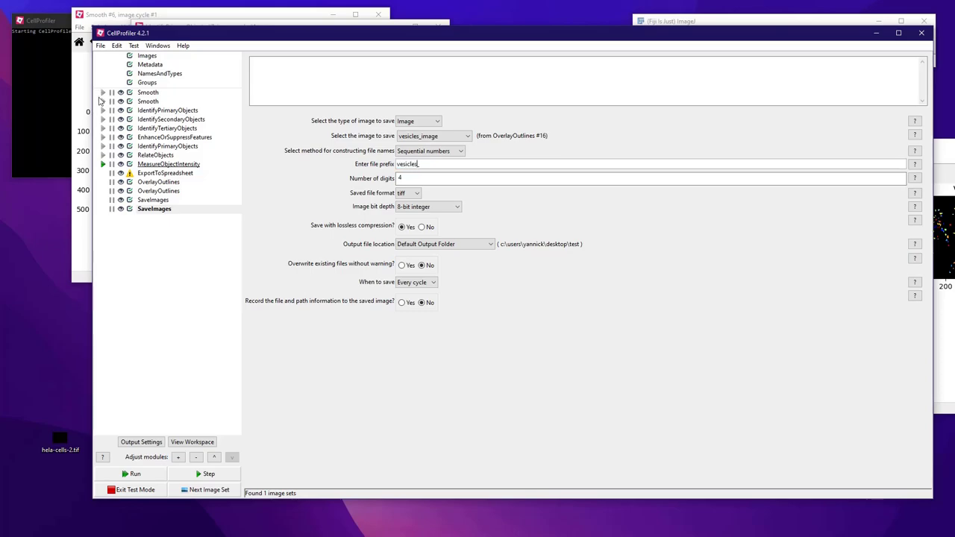
pyautogui.press('Tab')
# Check the files in the current output folder and change the Default Output Folder path to test2 on the desktop.
pyautogui.click(141, 441)
pyautogui.press('Tab')
pyautogui.press('Tab')
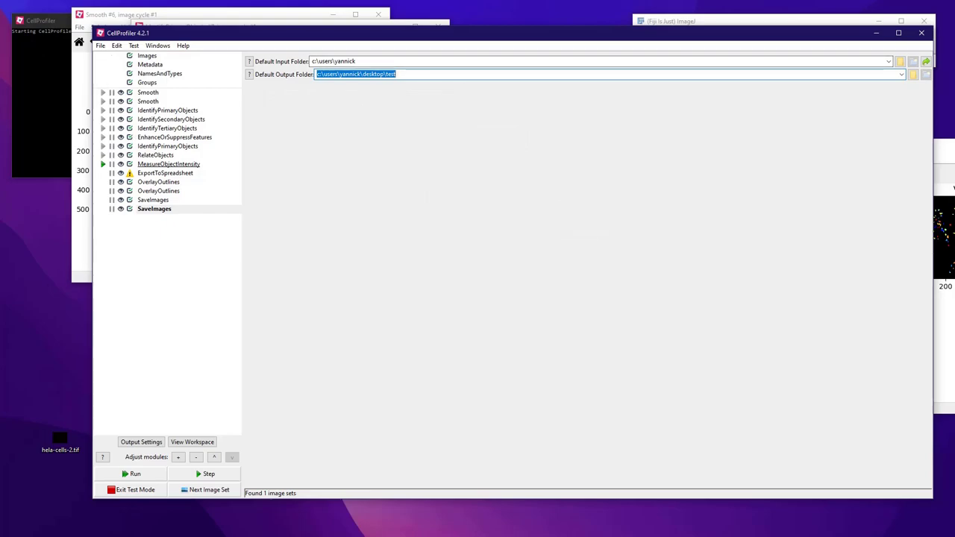
pyautogui.hotkey('alt', 'Tab')
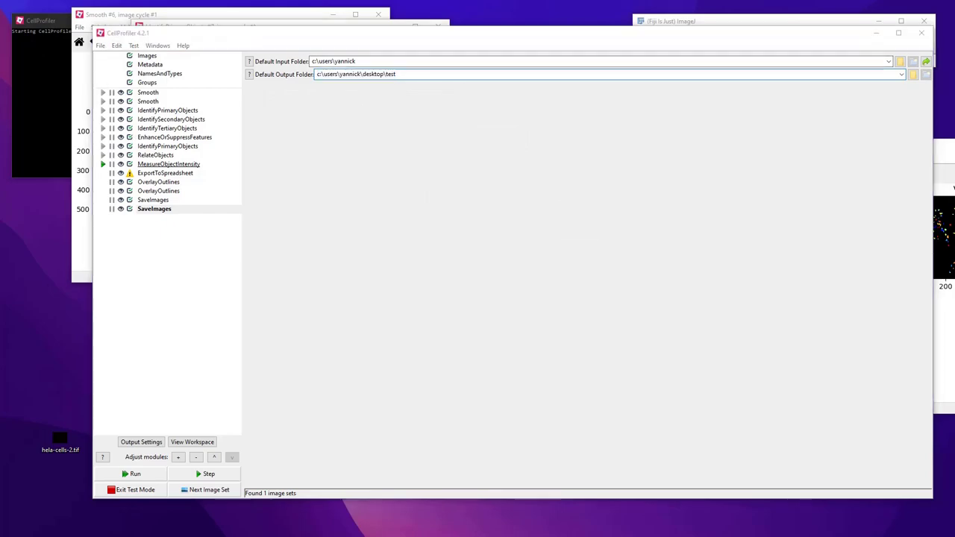
pyautogui.moveTo(267, 69); pyautogui.dragTo(472, 138)
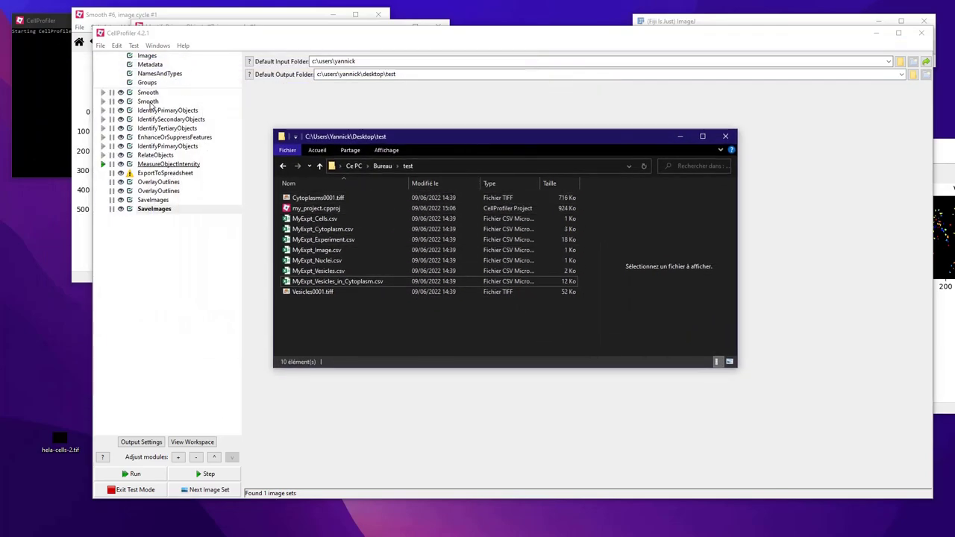
pyautogui.click(396, 74)
pyautogui.write('2')
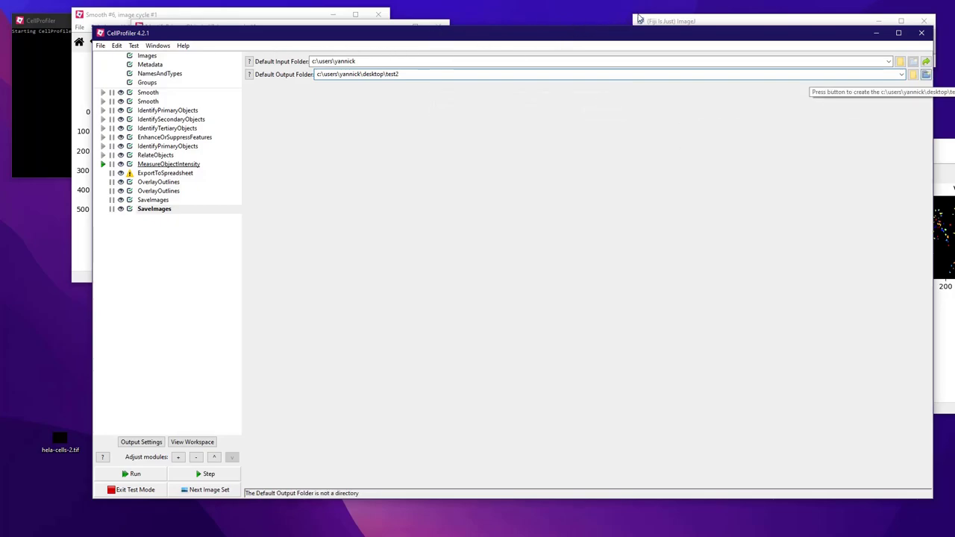
# Create the test2 output folder on the desktop and acknowledge the exit from test mode.
pyautogui.click(924, 74)
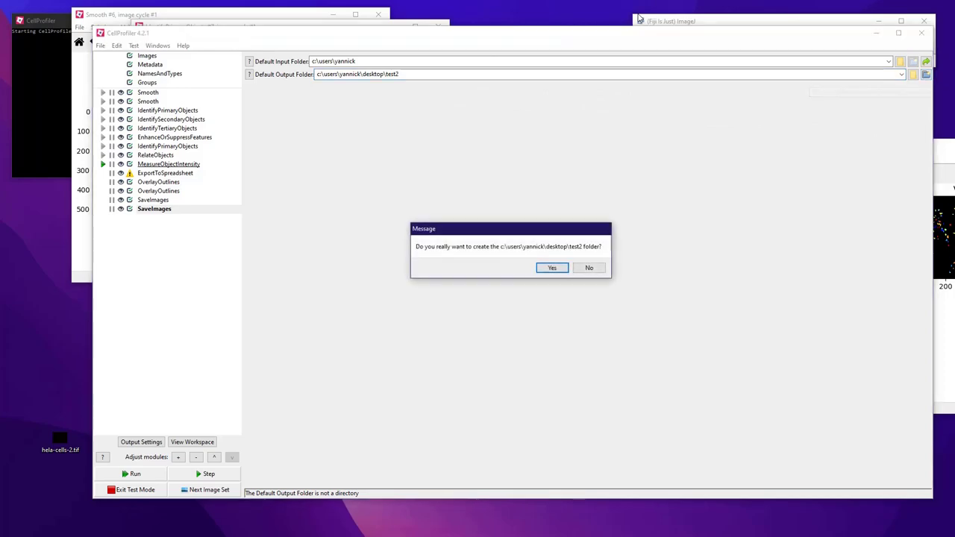
pyautogui.press('Return')
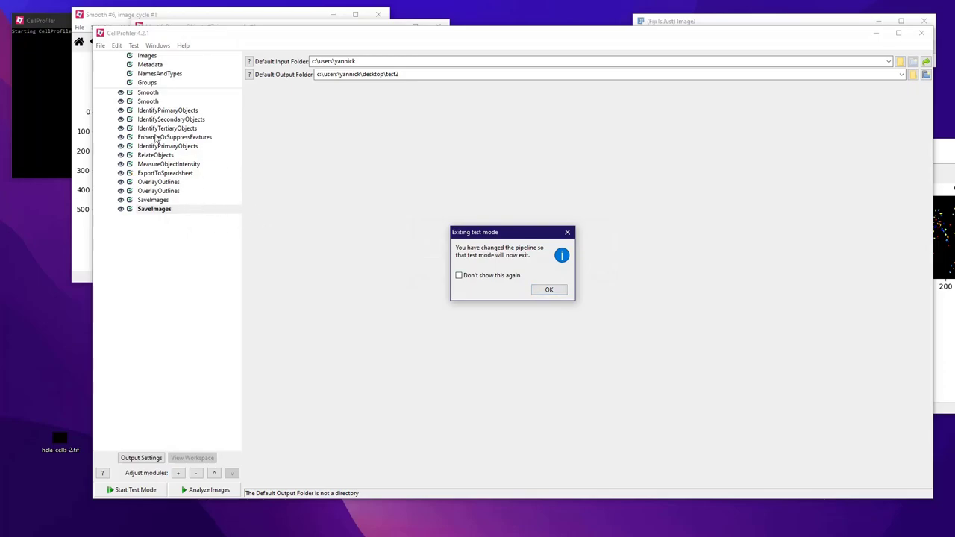
pyautogui.press('Return')
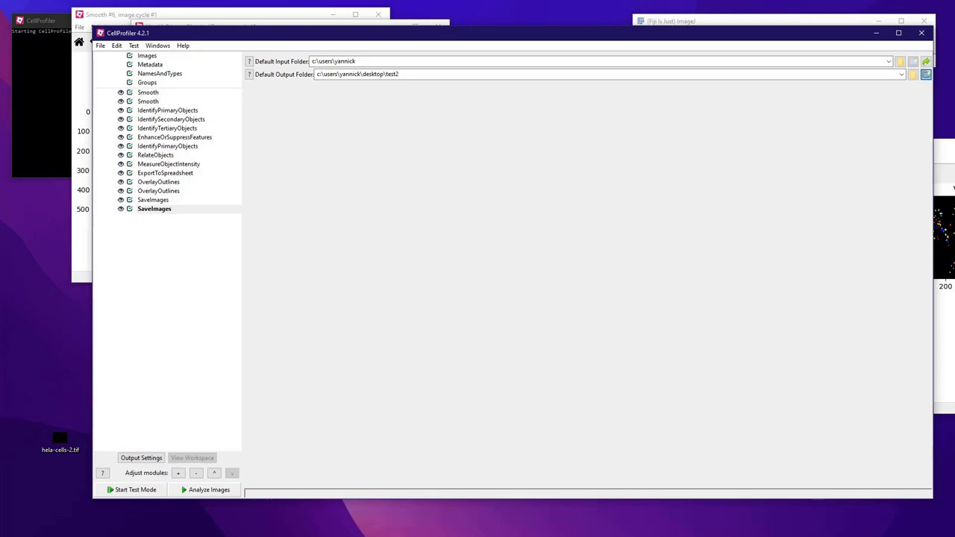
# Review the RelateObjects settings, restart test mode and set a pause before the MeasureObjectIntensity module.
pyautogui.click(156, 155)
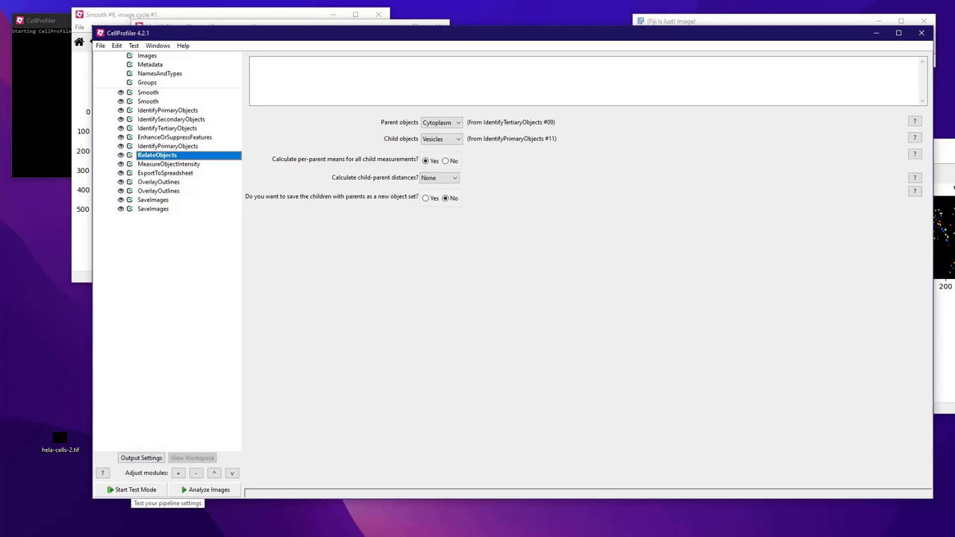
pyautogui.click(133, 489)
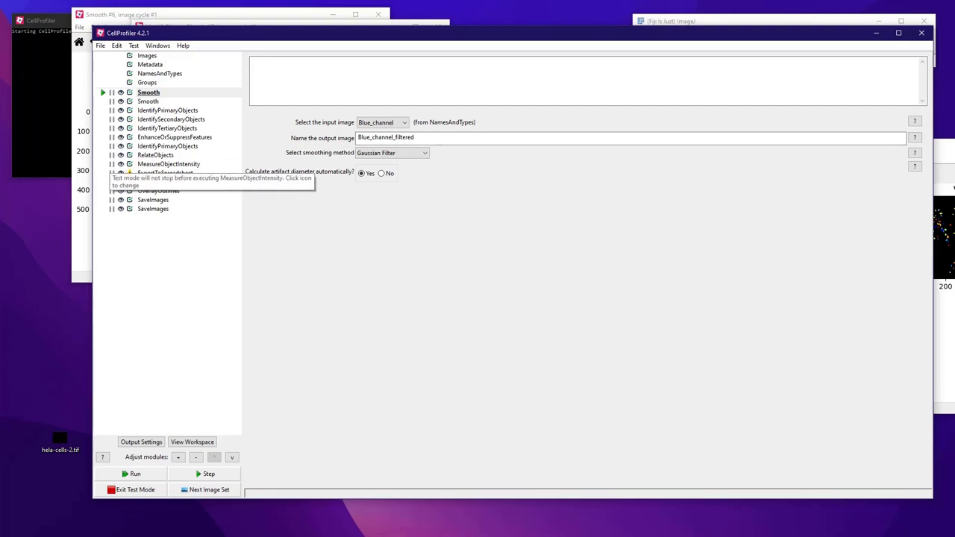
pyautogui.click(111, 164)
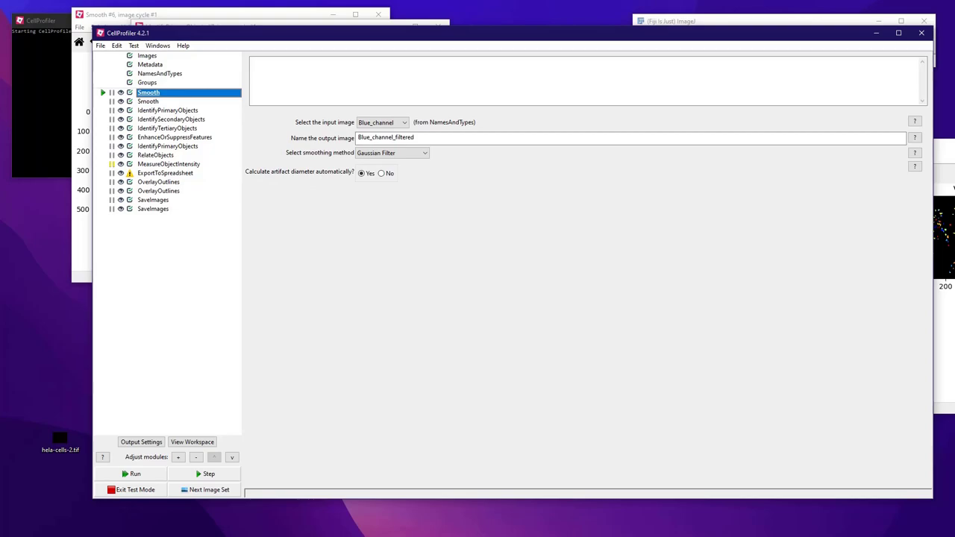
# Turn off the result displays of the seven modules from the first Smooth through the second IdentifyPrimaryObjects.
pyautogui.click(120, 146)
pyautogui.click(120, 137)
pyautogui.click(120, 129)
pyautogui.click(120, 119)
pyautogui.click(120, 111)
pyautogui.click(120, 102)
pyautogui.click(120, 92)
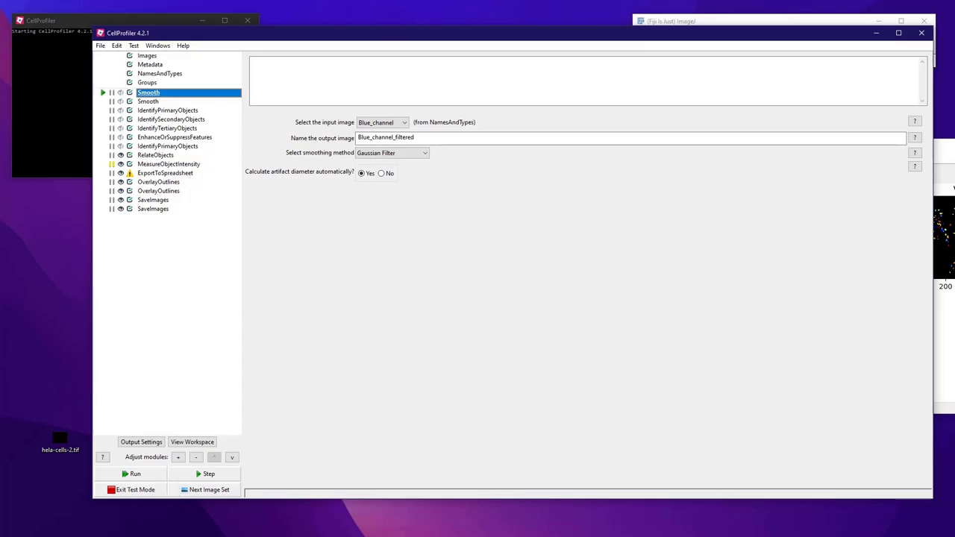
# Run the test up to the pause, check and close the RelateObjects result, and leave test mode.
pyautogui.click(133, 474)
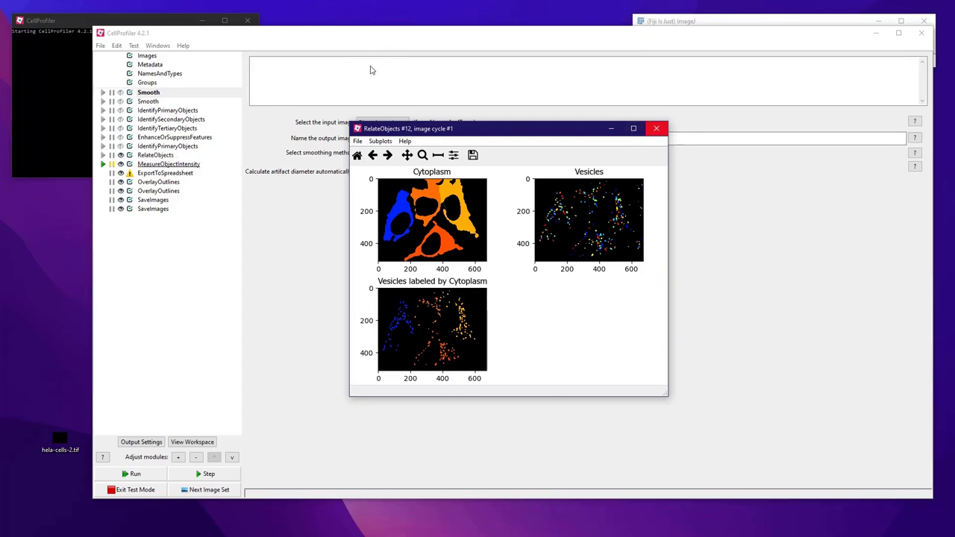
pyautogui.click(656, 128)
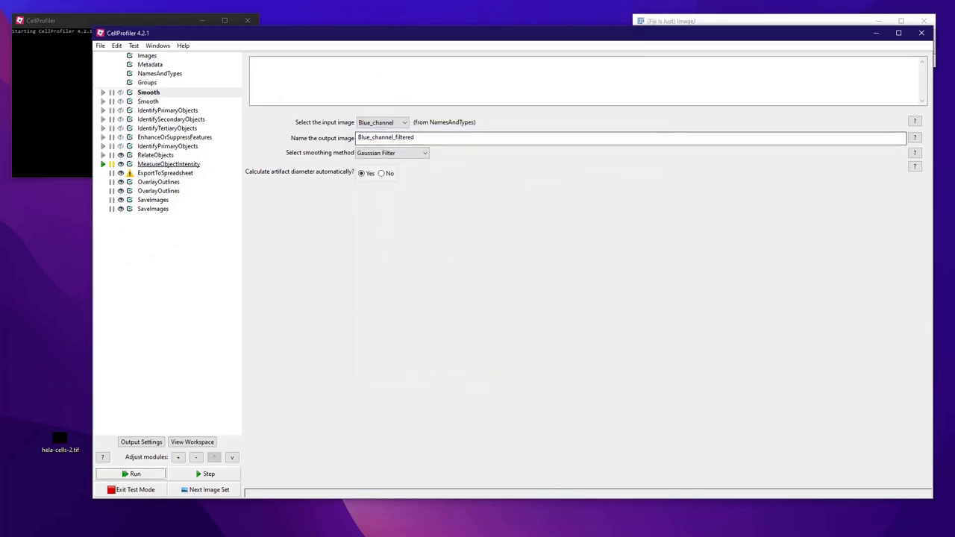
pyautogui.click(131, 489)
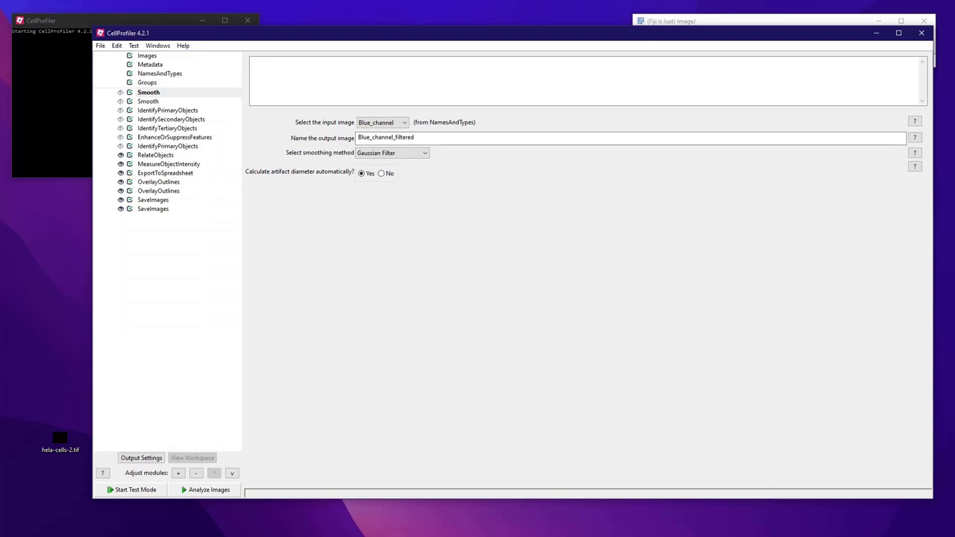
# Turn off the result displays of all modules from MeasureObjectIntensity through the last SaveImages, leaving RelateObjects shown.
pyautogui.click(120, 209)
pyautogui.click(120, 200)
pyautogui.click(120, 191)
pyautogui.click(120, 182)
pyautogui.click(120, 173)
pyautogui.click(120, 164)
pyautogui.click(120, 154)
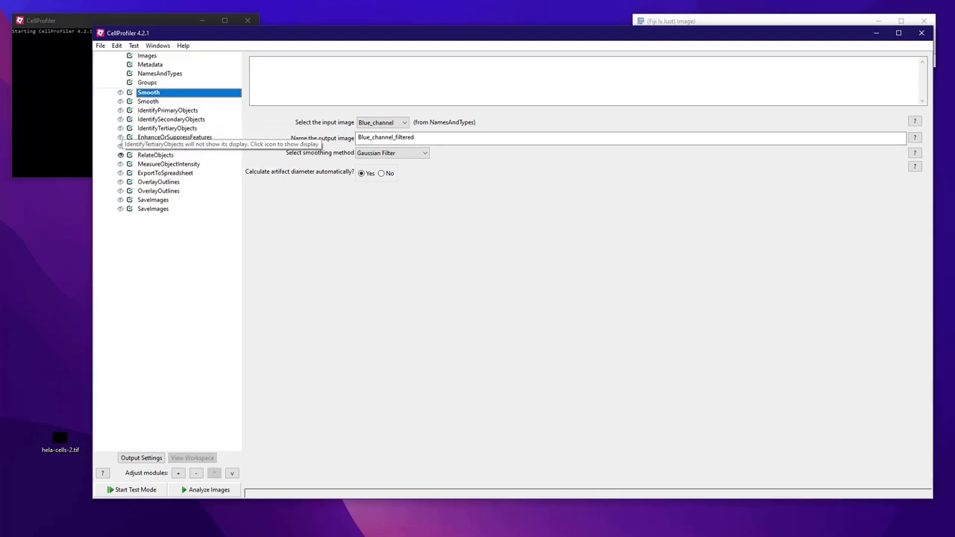
# Turn on the result displays of the second IdentifyPrimaryObjects, IdentifySecondaryObjects and MeasureObjectIntensity modules.
pyautogui.click(120, 146)
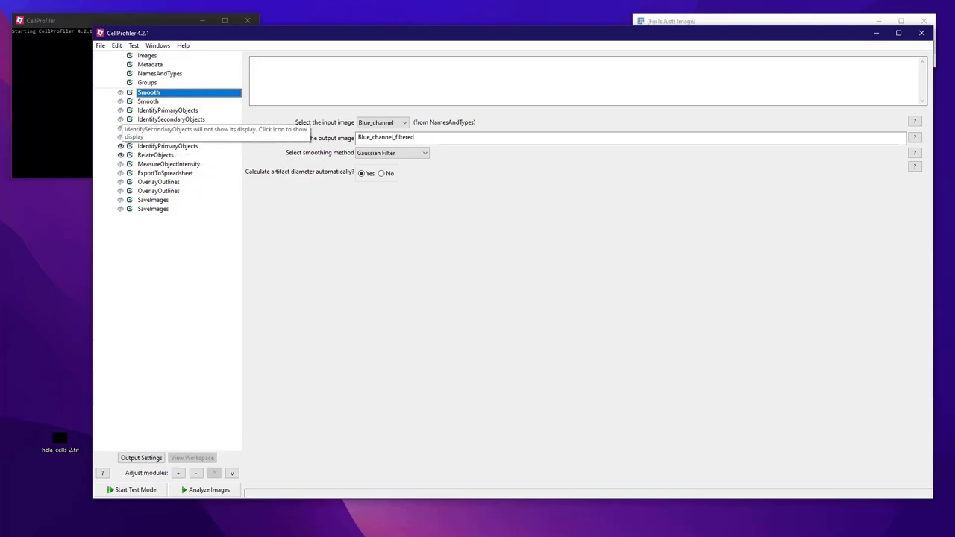
pyautogui.click(120, 119)
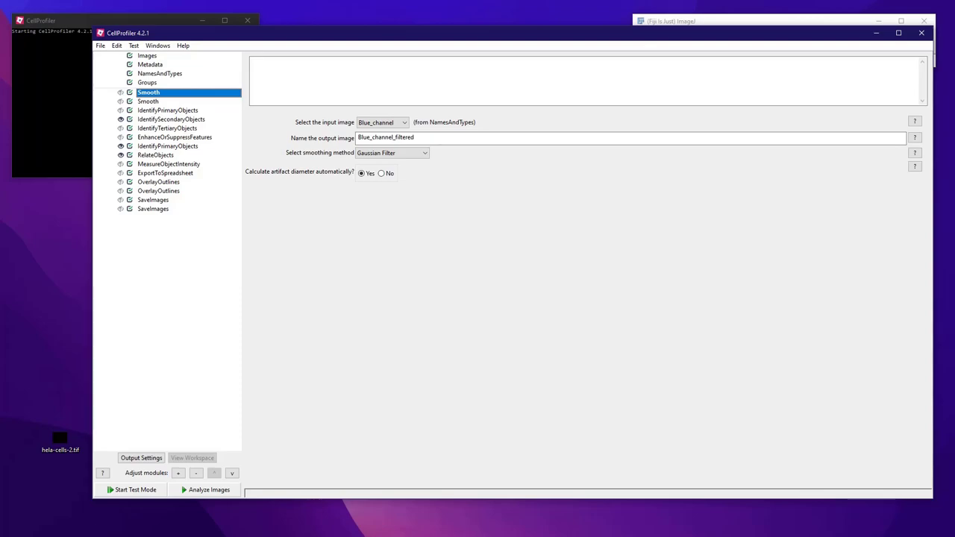
pyautogui.click(120, 163)
# Save the project under the new name my_pipeline in the test2 folder on the desktop.
pyautogui.click(100, 45)
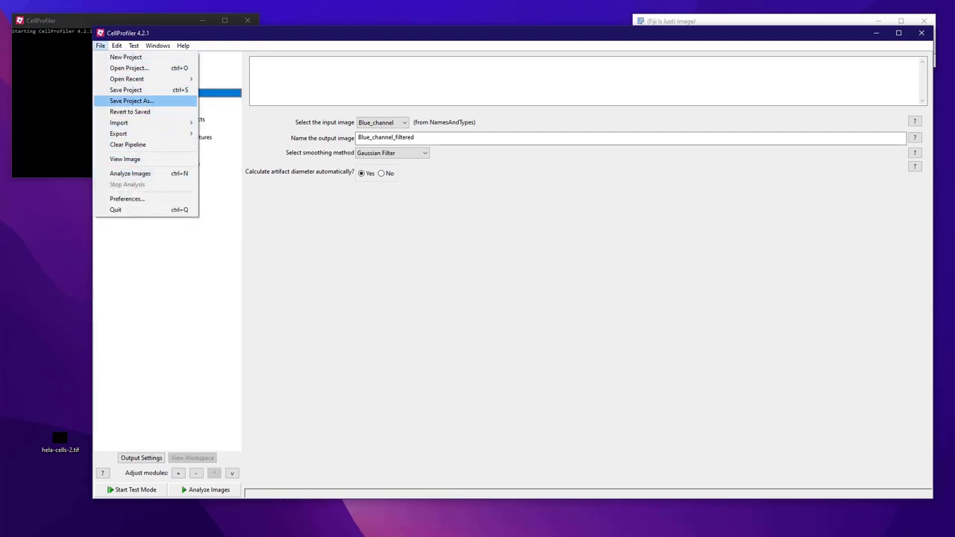
pyautogui.press('Return')
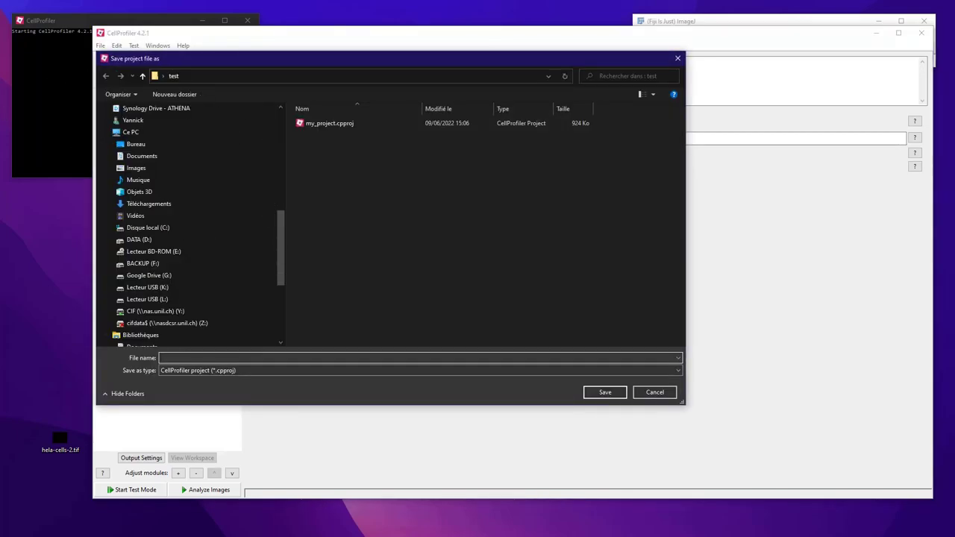
pyautogui.click(216, 76)
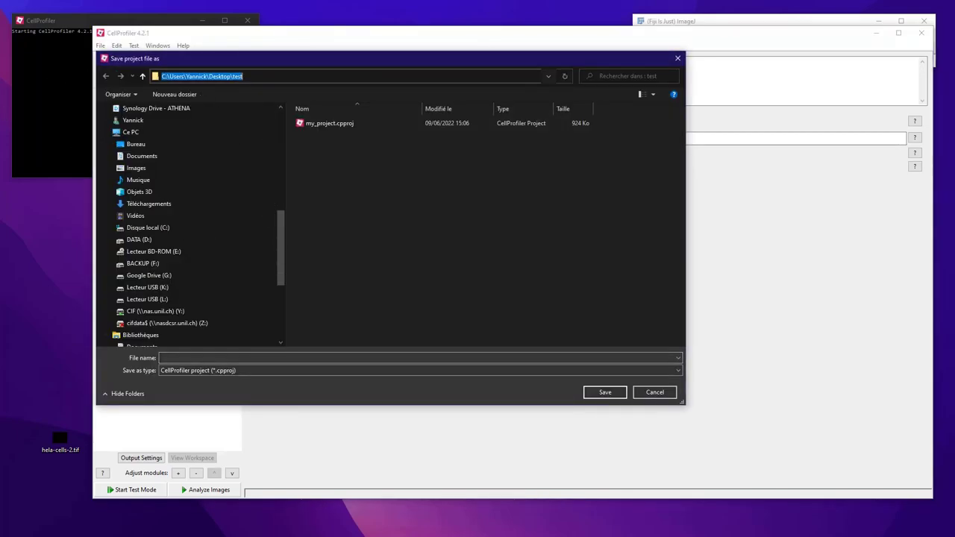
pyautogui.click(216, 76)
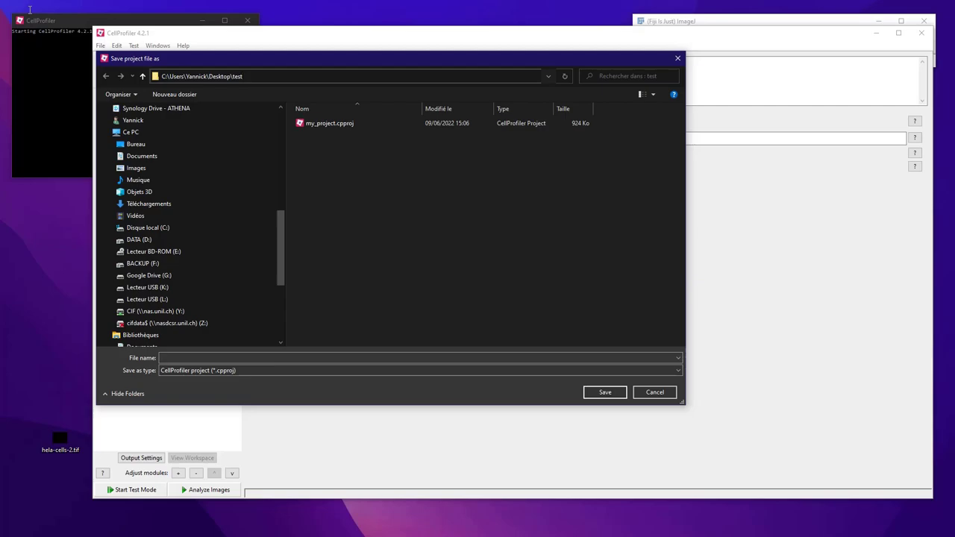
pyautogui.press('Return')
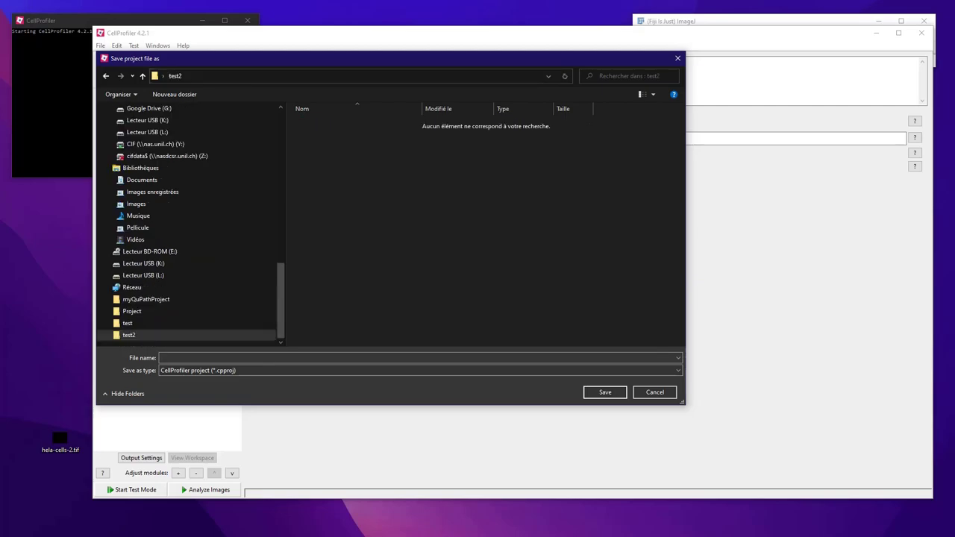
pyautogui.click(209, 358)
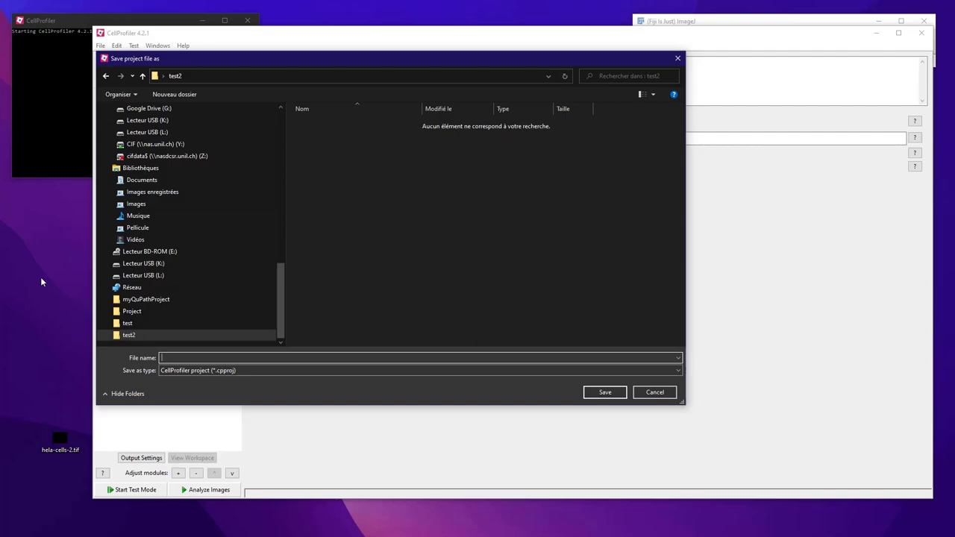
pyautogui.write('my_pipeline')
pyautogui.press('Return')
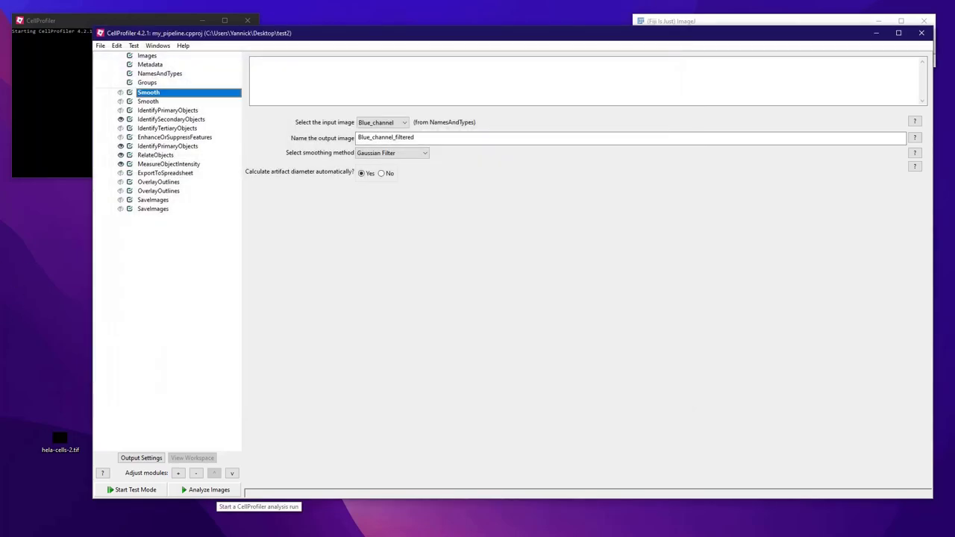
# Run the full image analysis and spread out the four module result windows so they can be compared.
pyautogui.click(209, 490)
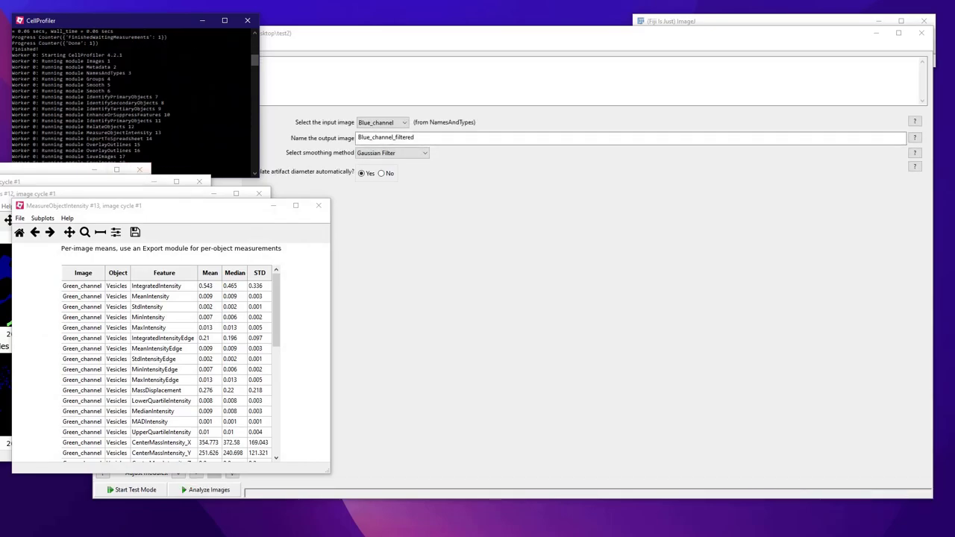
pyautogui.moveTo(153, 207); pyautogui.dragTo(685, 186)
pyautogui.moveTo(125, 195); pyautogui.dragTo(386, 198)
pyautogui.moveTo(69, 181); pyautogui.dragTo(662, 53)
pyautogui.moveTo(74, 170); pyautogui.dragTo(391, 40)
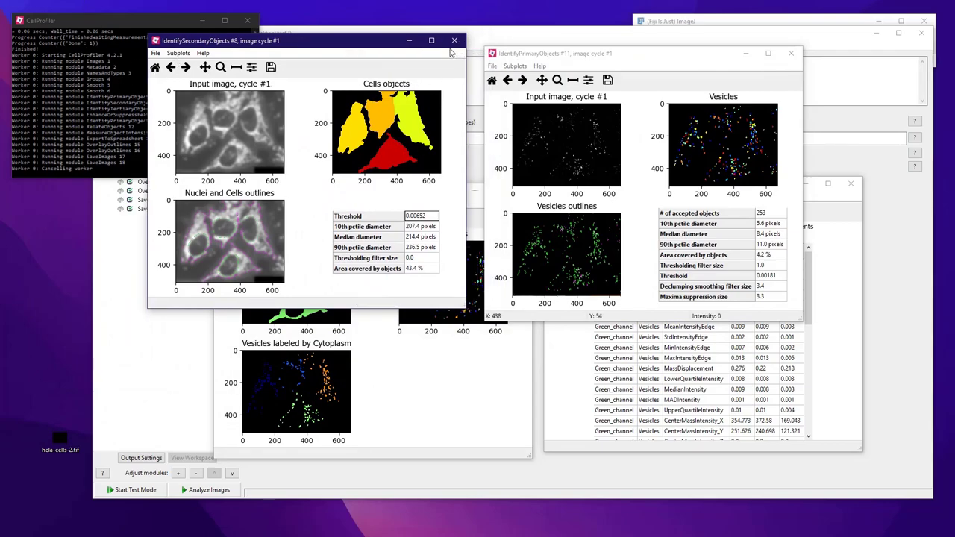
# Examine the RelateObjects result images and the vesicle intensity table from MeasureObjectIntensity.
pyautogui.click(194, 346)
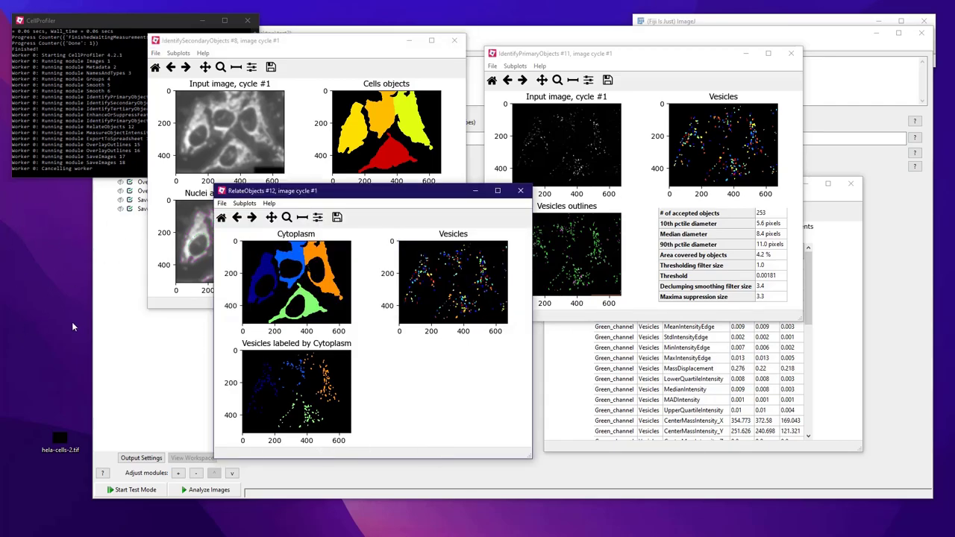
pyautogui.click(552, 184)
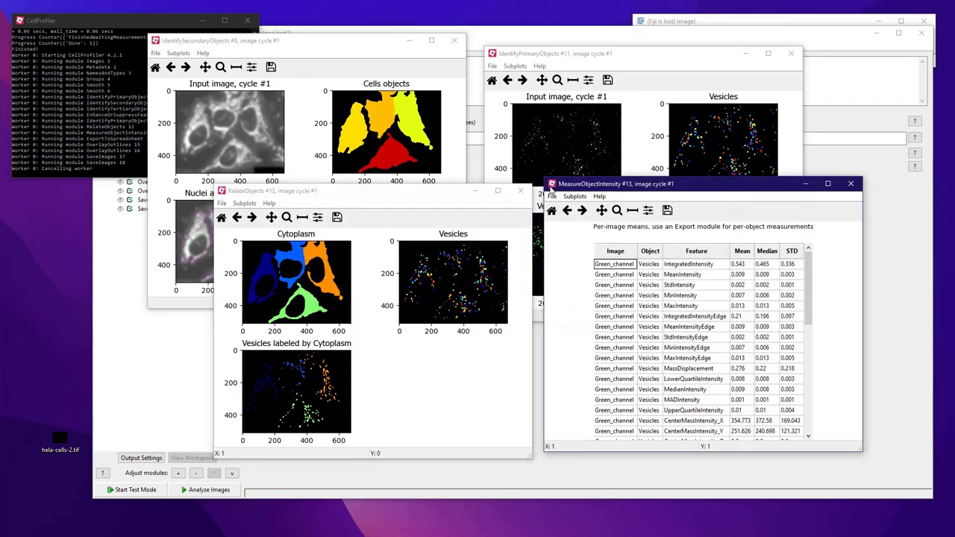
pyautogui.moveTo(808, 287)
pyautogui.mouseDown()
pyautogui.moveTo(808, 373)
pyautogui.moveTo(808, 268)
pyautogui.mouseUp()
# Switch to File Explorer, open the test2 output folder and look through the files written by the analysis.
pyautogui.hotkey('alt', 'Tab')
pyautogui.click(426, 165)
pyautogui.press('Right')
pyautogui.press('Return')
pyautogui.press('Down')
pyautogui.press('Down')
pyautogui.press('Down')
pyautogui.press('Down')
pyautogui.press('Down')
pyautogui.press('Down')
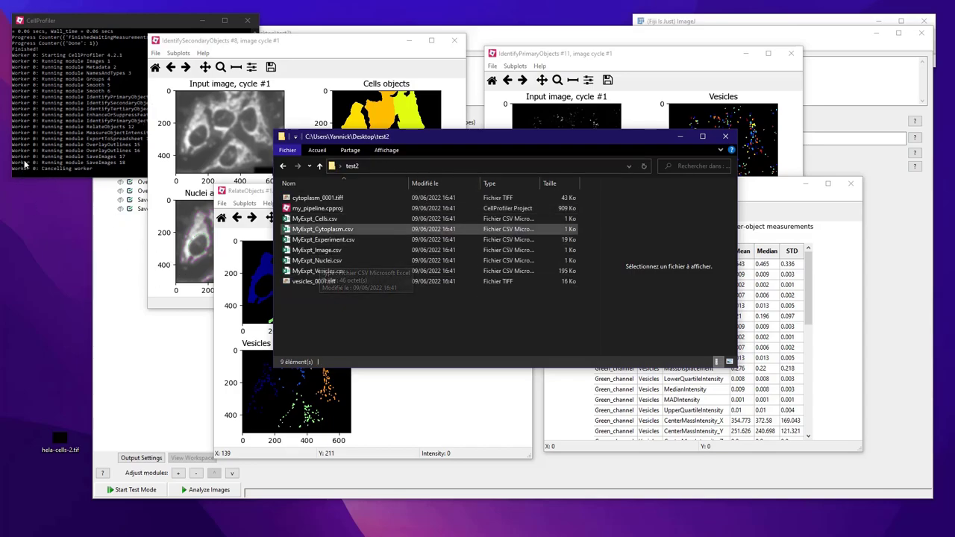
pyautogui.press('Down')
pyautogui.press('Up')
pyautogui.press('Up')
pyautogui.press('Up')
pyautogui.press('Up')
pyautogui.press('Up')
pyautogui.press('Down')
pyautogui.press('Down')
pyautogui.press('Down')
pyautogui.press('Down')
pyautogui.press('Down')
pyautogui.press('Up')
pyautogui.press('Down')
pyautogui.press('Up')
pyautogui.press('Down')
pyautogui.press('Down')
pyautogui.press('Up')
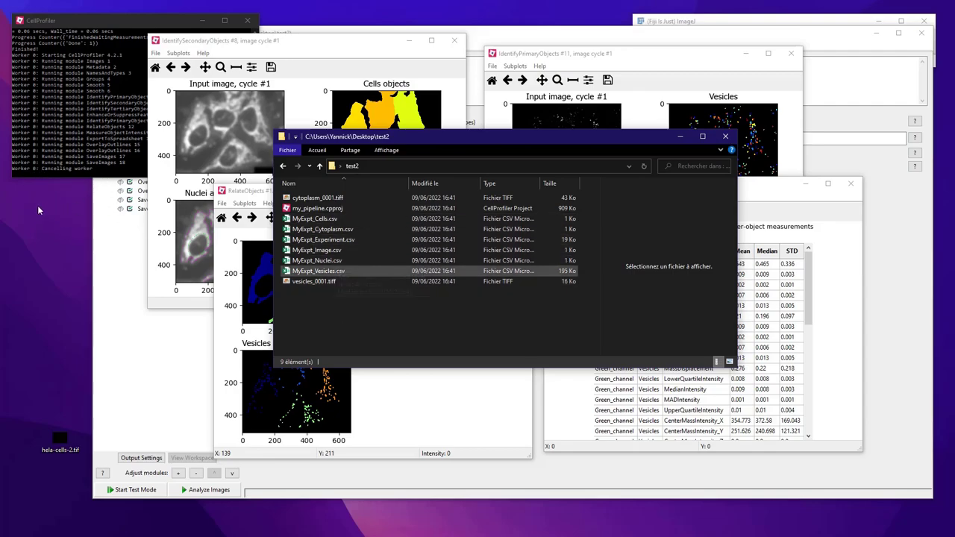
# Preview the contents of MyExpt_Vesicles.csv and MyExpt_Cytoplasm.csv in the test2 folder.
pyautogui.click(318, 270)
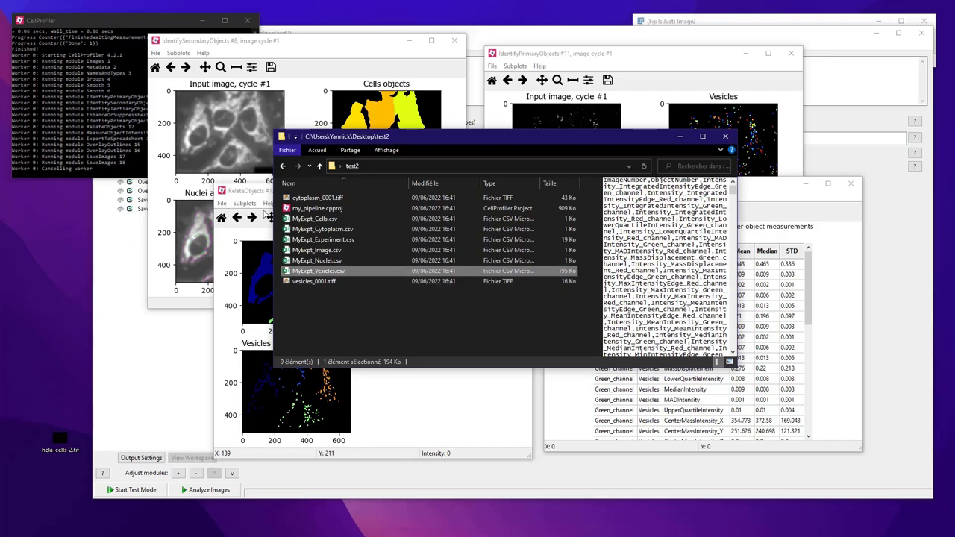
pyautogui.press('Up')
pyautogui.hotkey('ctrl', 'Up')
pyautogui.hotkey('ctrl', 'Up')
pyautogui.hotkey('ctrl', 'Up')
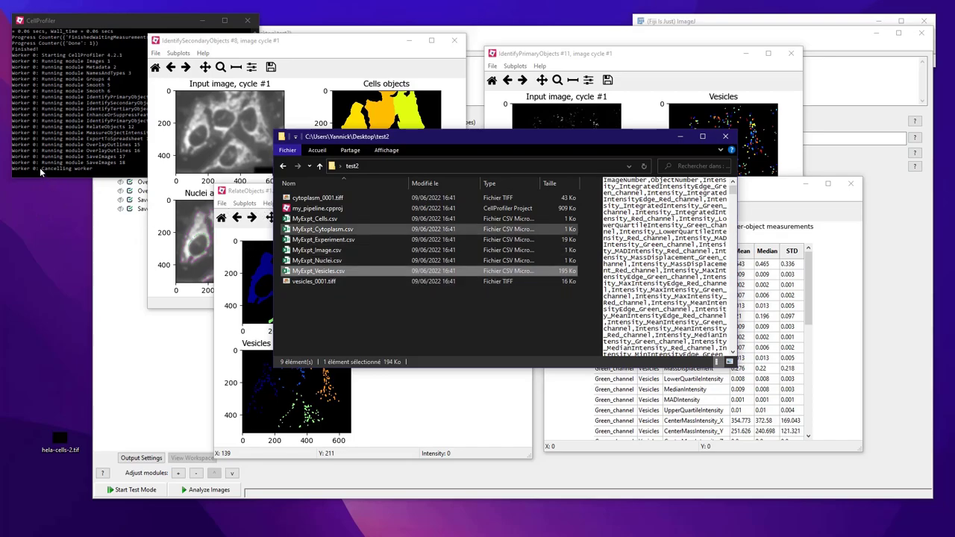
pyautogui.press('space')
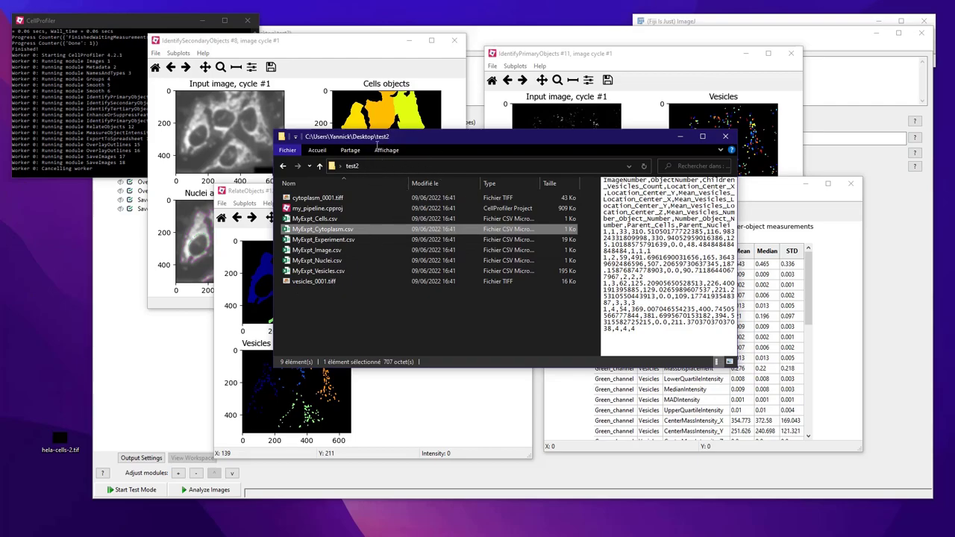
# Preview the saved outline images vesicles_0001.tiff and cytoplasm_0001.tiff.
pyautogui.hotkey('ctrl', 'Down')
pyautogui.hotkey('ctrl', 'Down')
pyautogui.hotkey('ctrl', 'Down')
pyautogui.hotkey('ctrl', 'Down')
pyautogui.press('Down')
pyautogui.hotkey('ctrl', 'Up')
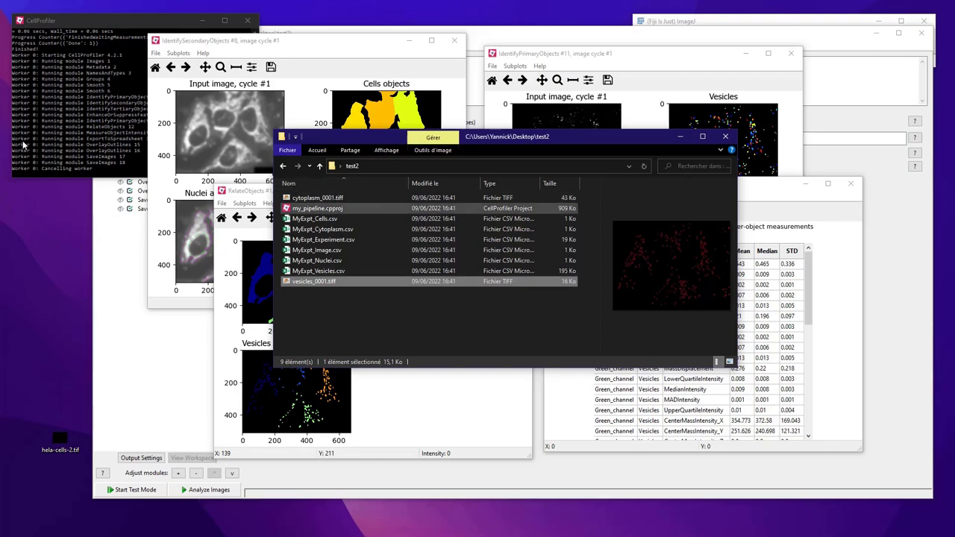
pyautogui.click(317, 198)
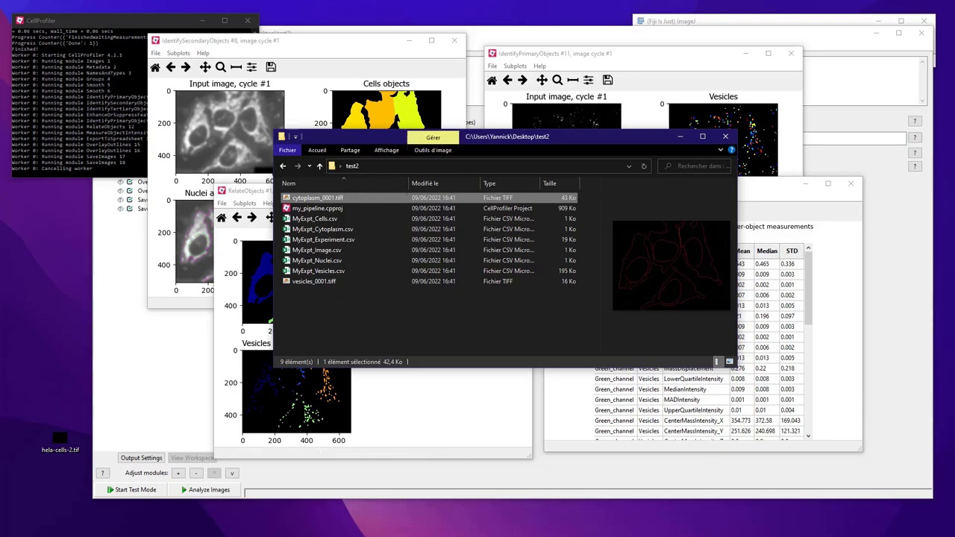
# Open cytoplasm_0001.tiff in Fiji, lower its maximum display value to inspect the outlines over the cells, and close the image.
pyautogui.moveTo(335, 198)
pyautogui.mouseDown()
pyautogui.moveTo(428, 186)
pyautogui.moveTo(708, 63)
pyautogui.mouseUp()
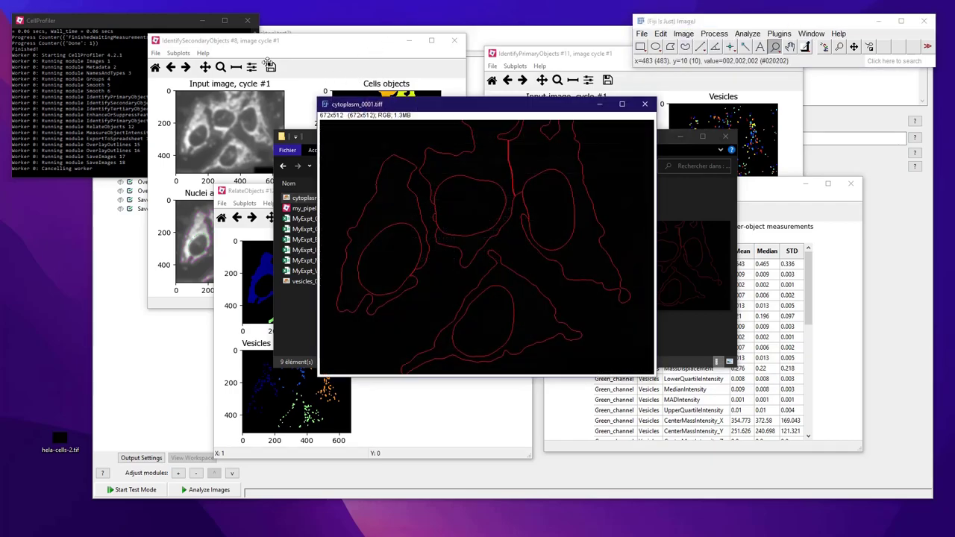
pyautogui.moveTo(527, 106)
pyautogui.mouseDown()
pyautogui.moveTo(466, 128)
pyautogui.moveTo(471, 134)
pyautogui.mouseUp()
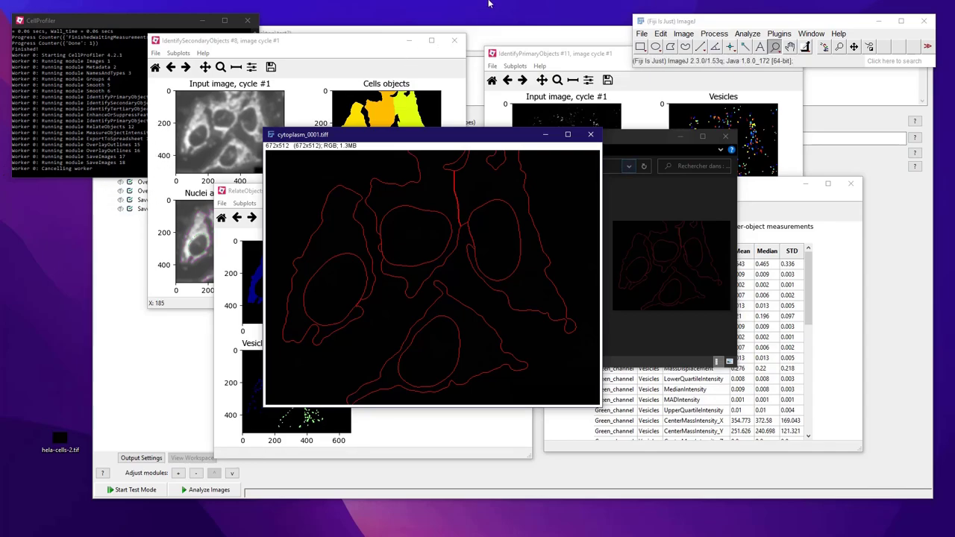
pyautogui.click(683, 33)
pyautogui.press('Right')
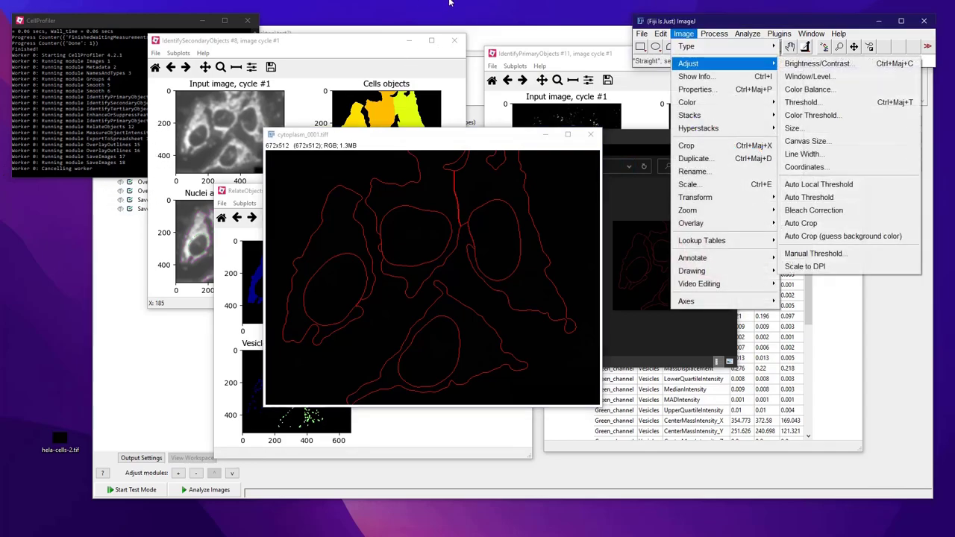
pyautogui.press('Return')
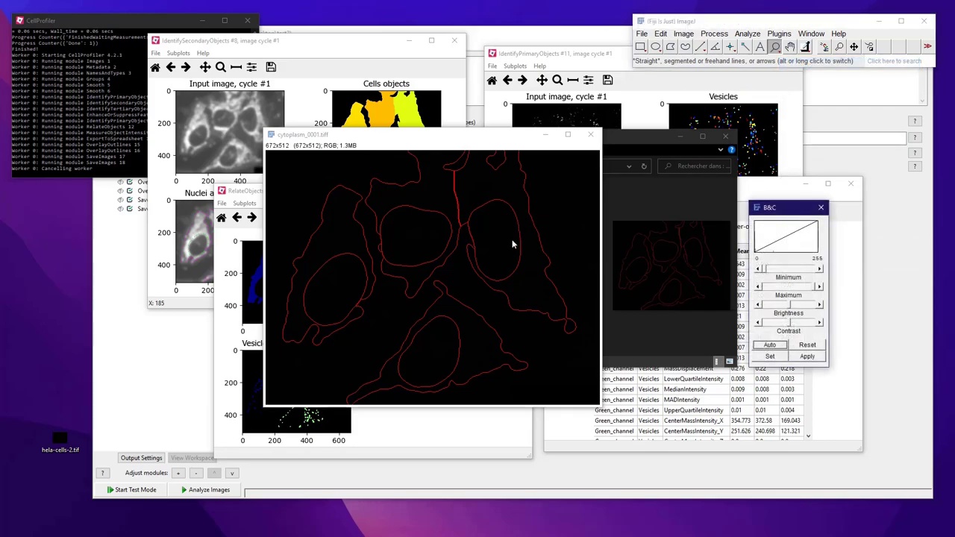
pyautogui.moveTo(813, 287); pyautogui.dragTo(774, 286)
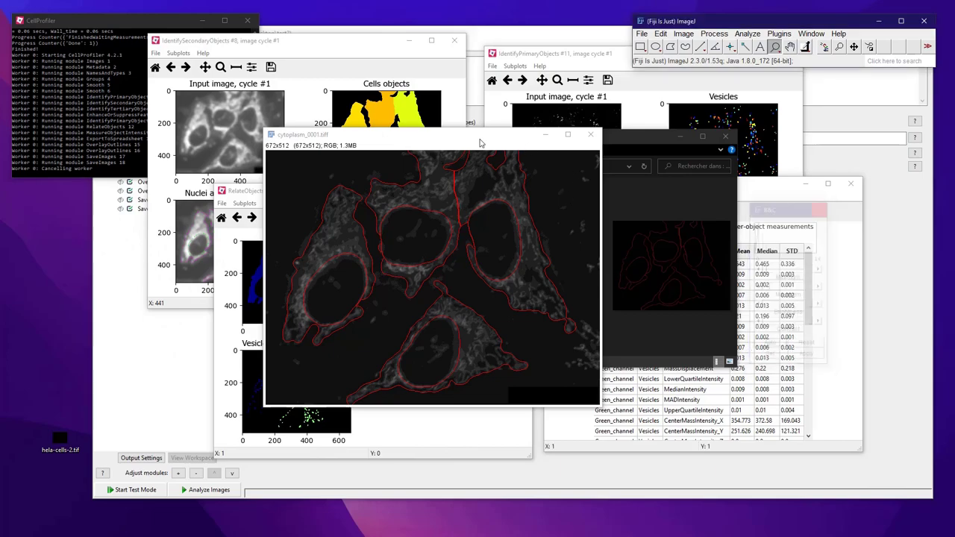
pyautogui.click(590, 134)
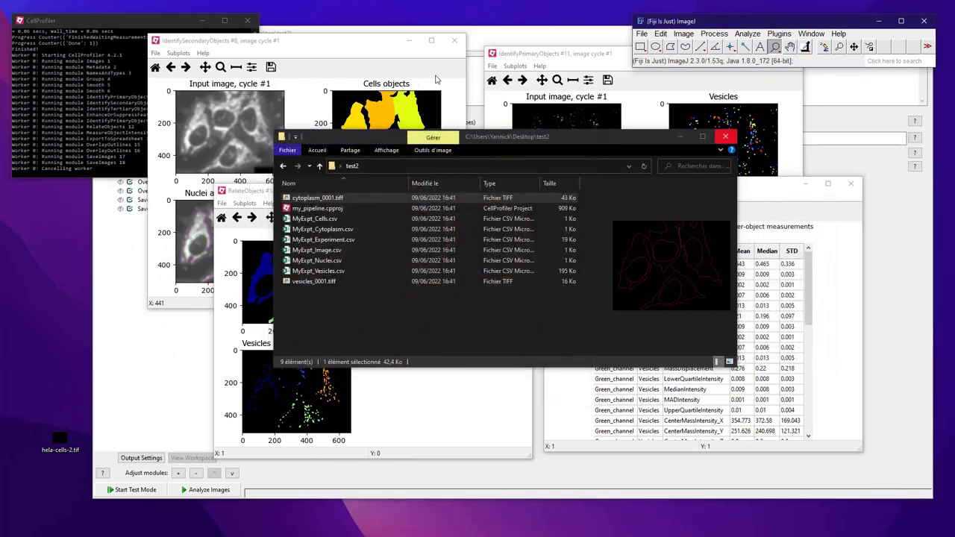